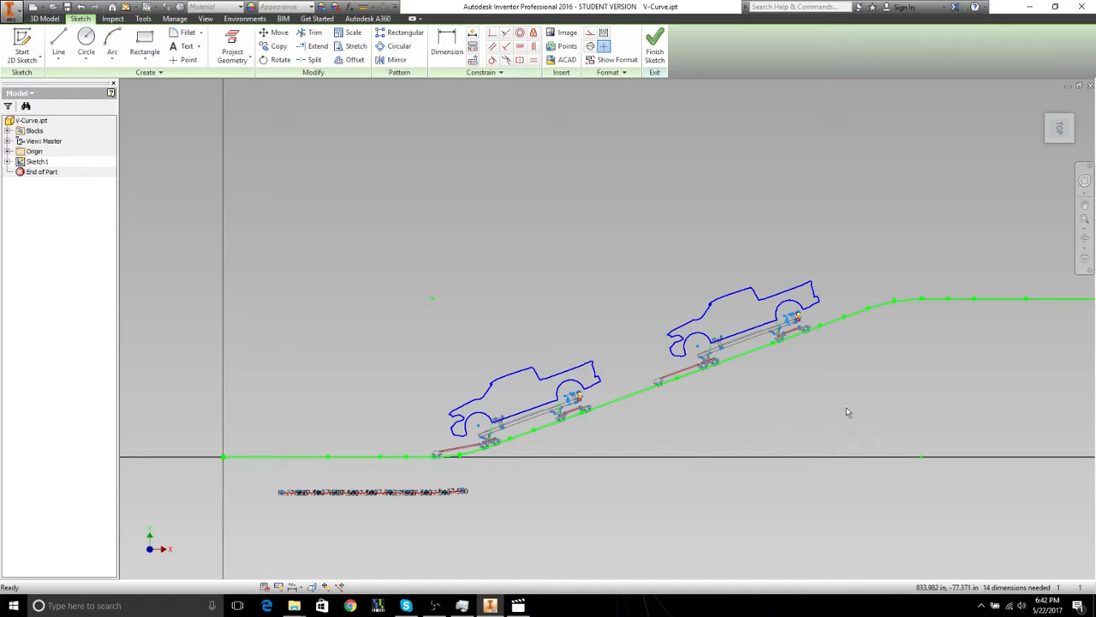
Step: Move the upper truck carrier down the inclined track closer to the lower carrier
mouse_move(846, 409)
middle_mouse_down()
mouse_move(707, 419)
mouse_move(716, 414)
middle_mouse_up()
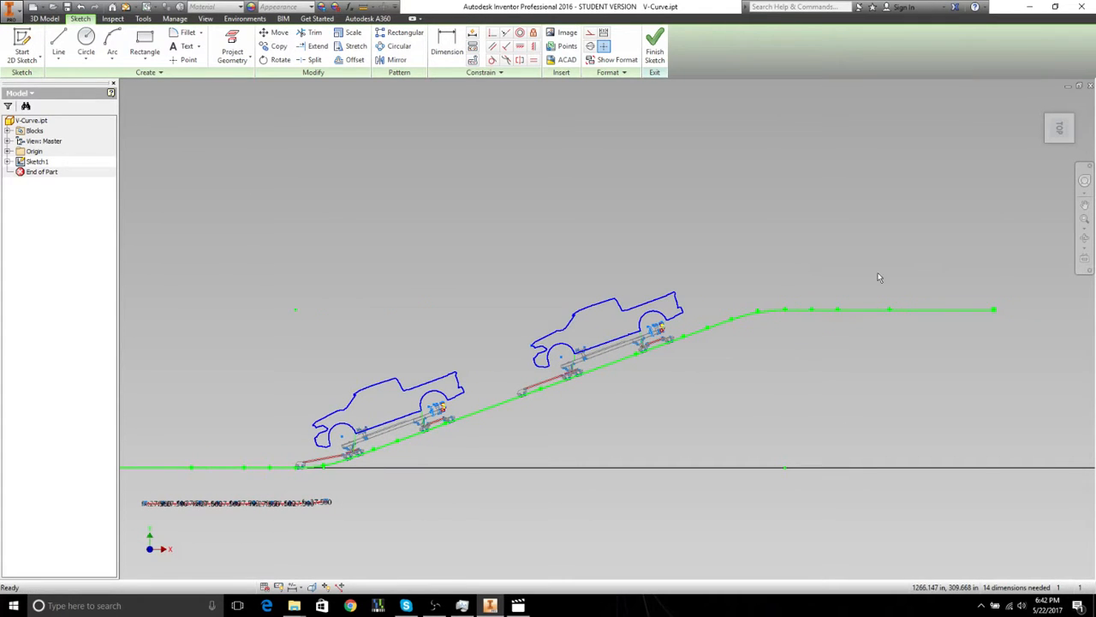
middle_click_drag(544, 430, 572, 429)
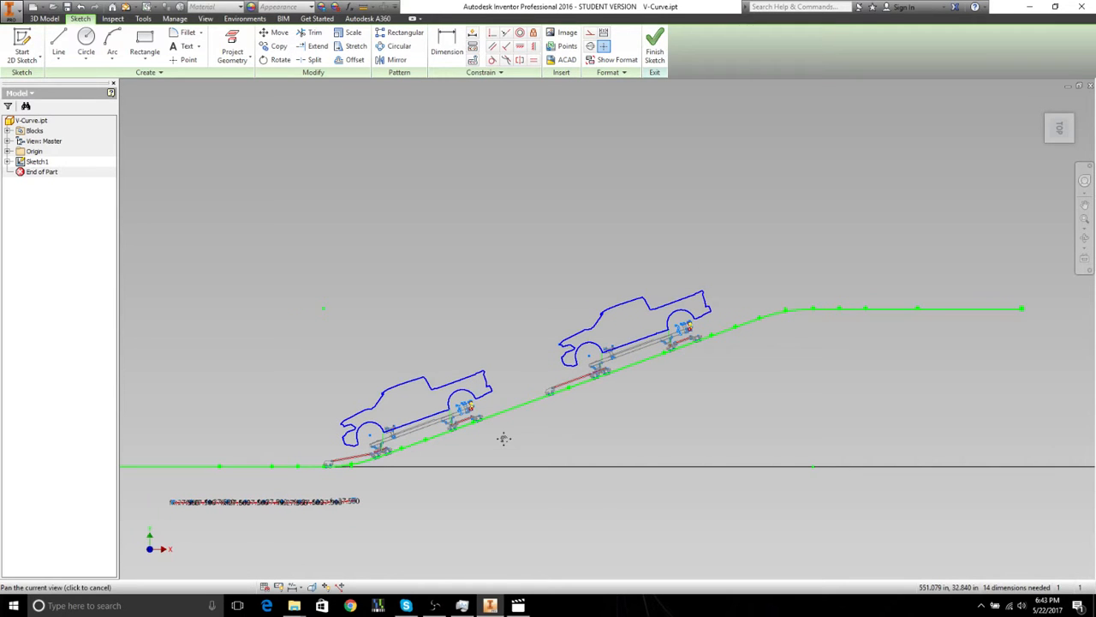
middle_click_drag(504, 438, 526, 453)
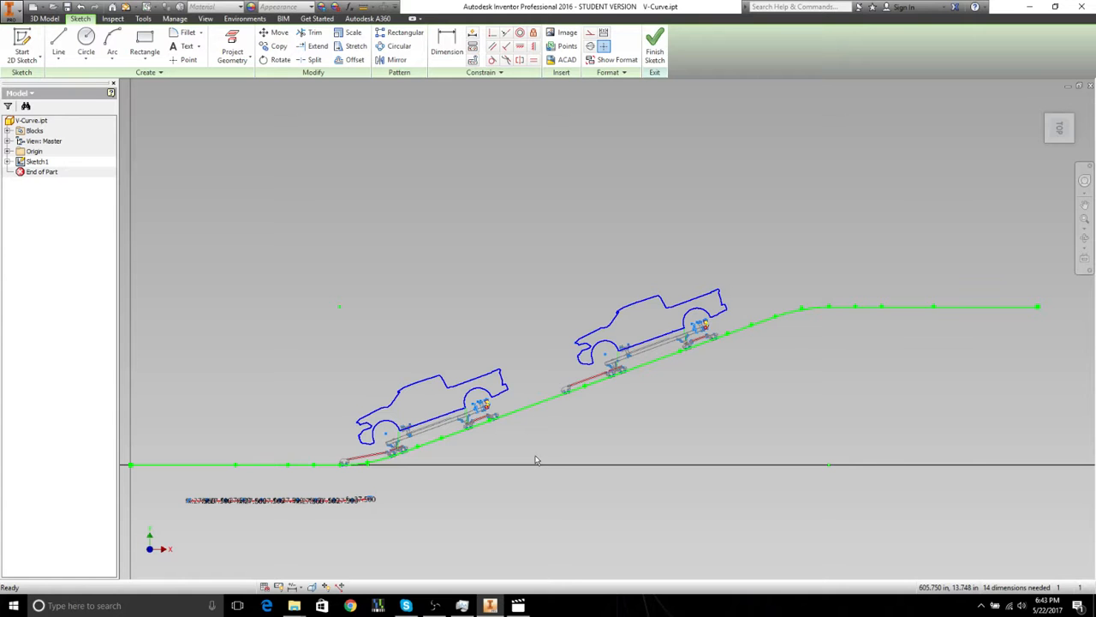
scroll(710, 340, "up", 3)
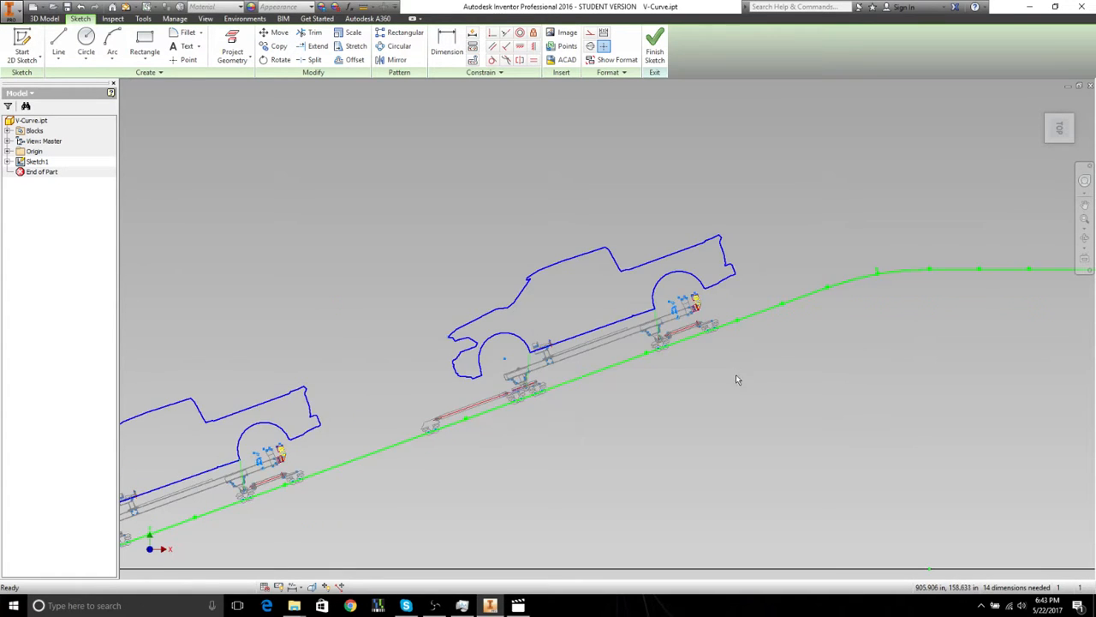
scroll(737, 379, "down", 2)
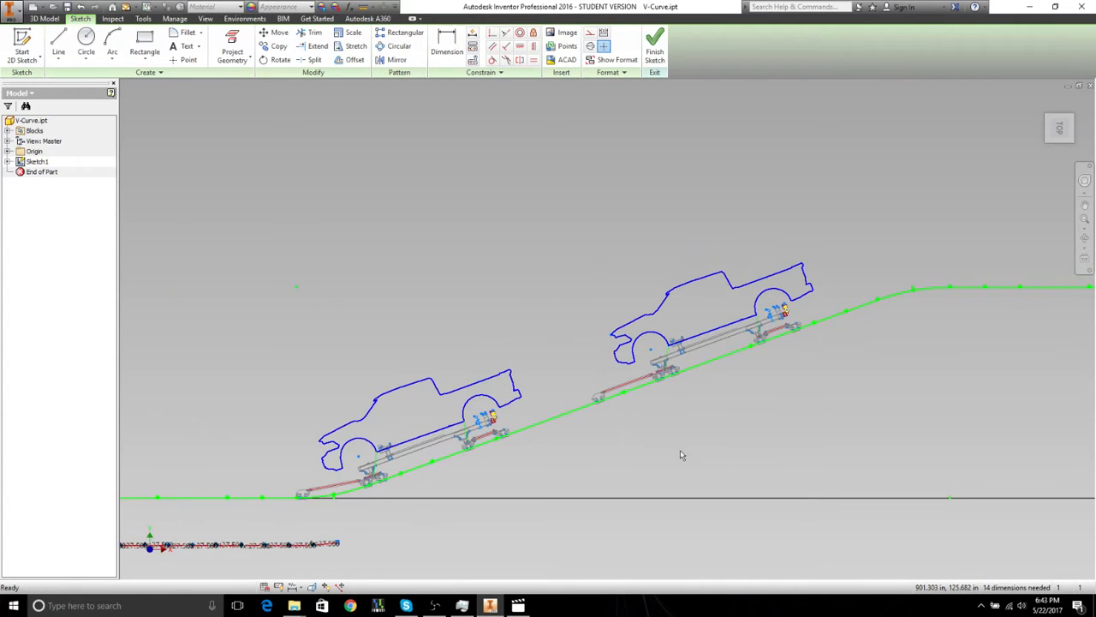
middle_click_drag(681, 455, 696, 441)
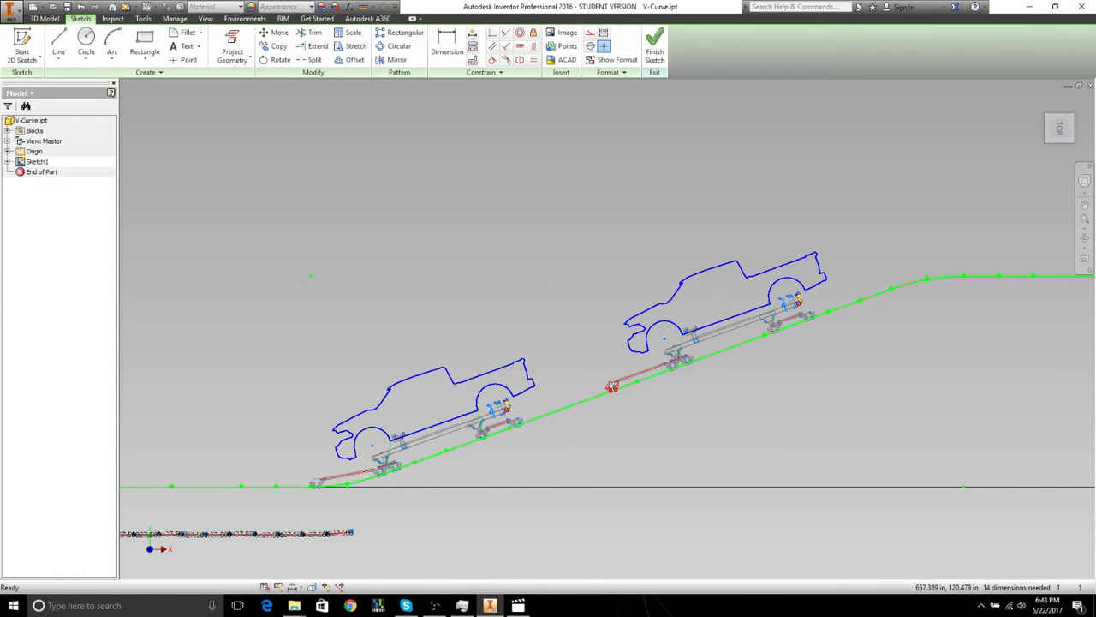
mouse_move(597, 392)
left_mouse_down()
mouse_move(577, 394)
mouse_move(591, 386)
left_mouse_up()
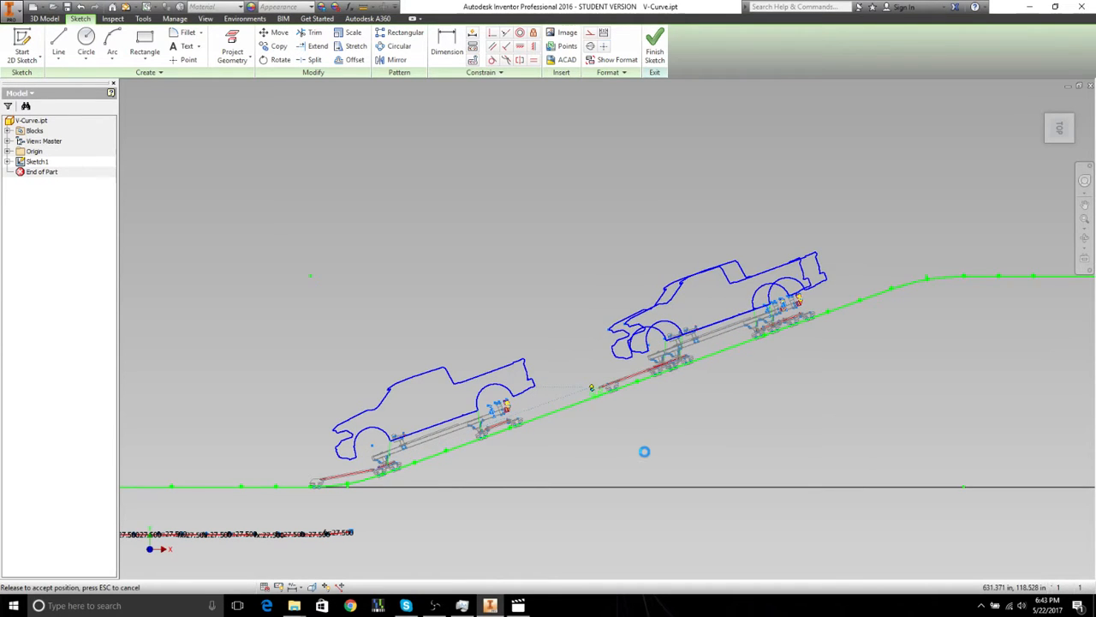
mouse_move(645, 453)
left_mouse_down()
mouse_move(523, 420)
mouse_move(567, 401)
left_mouse_up()
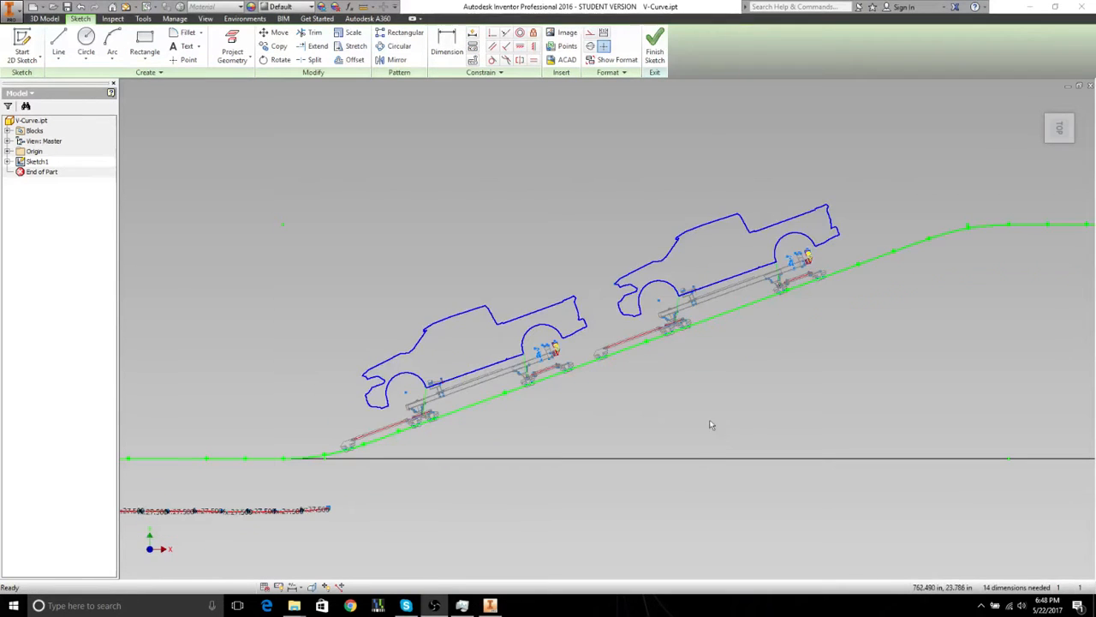
Step: Examine the two truck carriers on the incline and the chain of short line segments below the track
middle_click_drag(669, 367, 666, 391)
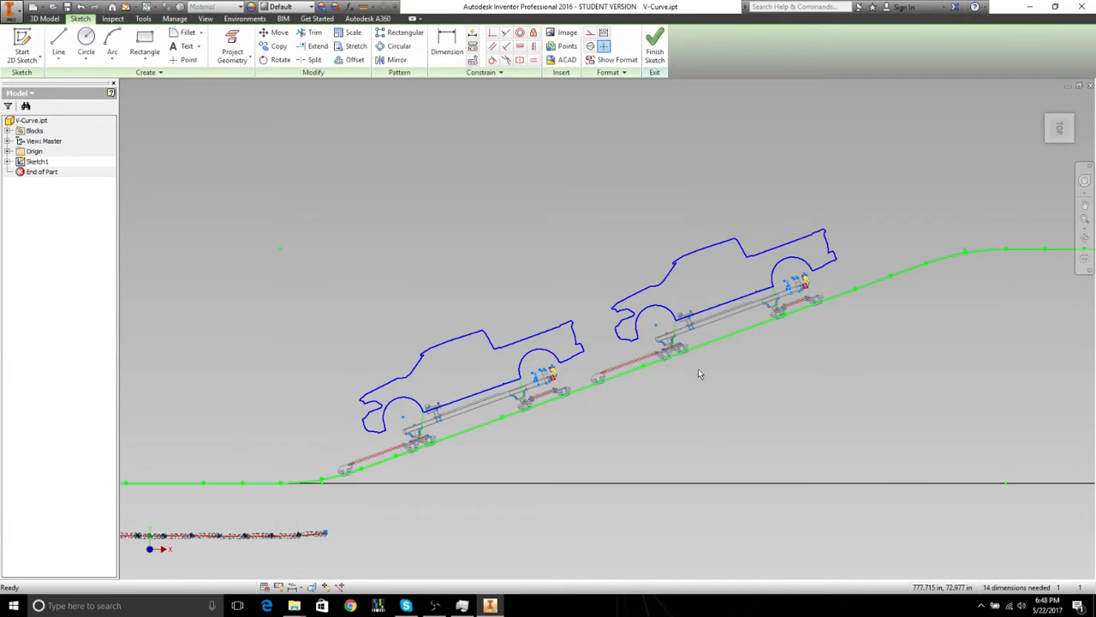
left_click(649, 371)
middle_click_drag(657, 432, 672, 432)
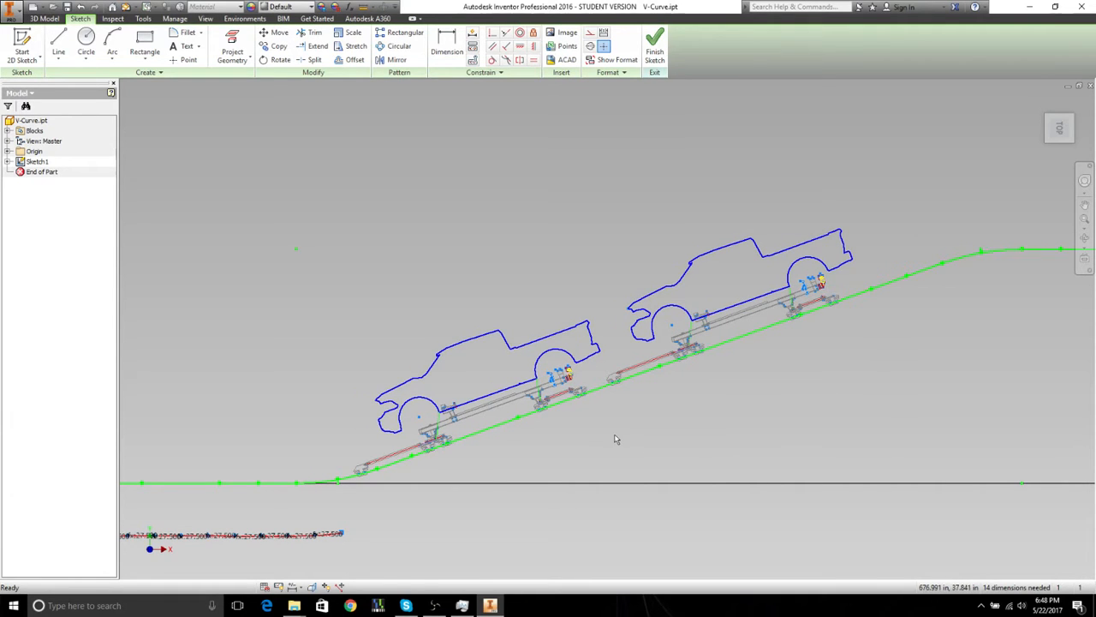
middle_click_drag(421, 416, 484, 383)
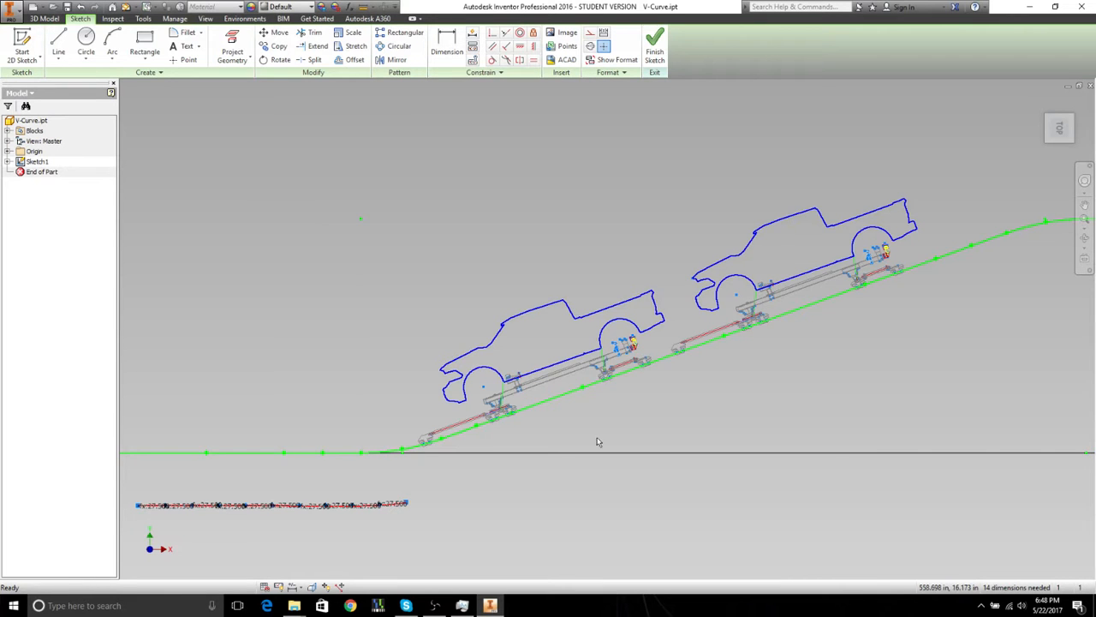
mouse_move(597, 438)
middle_mouse_down()
mouse_move(492, 450)
mouse_move(577, 441)
middle_mouse_up()
middle_click_drag(502, 451, 580, 431)
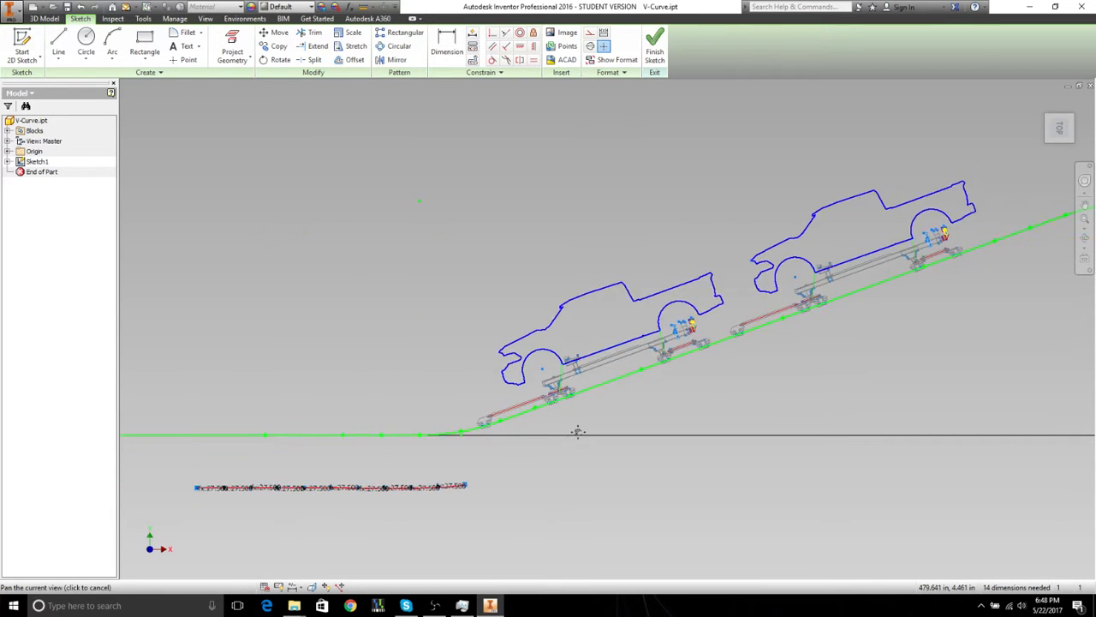
scroll(579, 431, "down", 1)
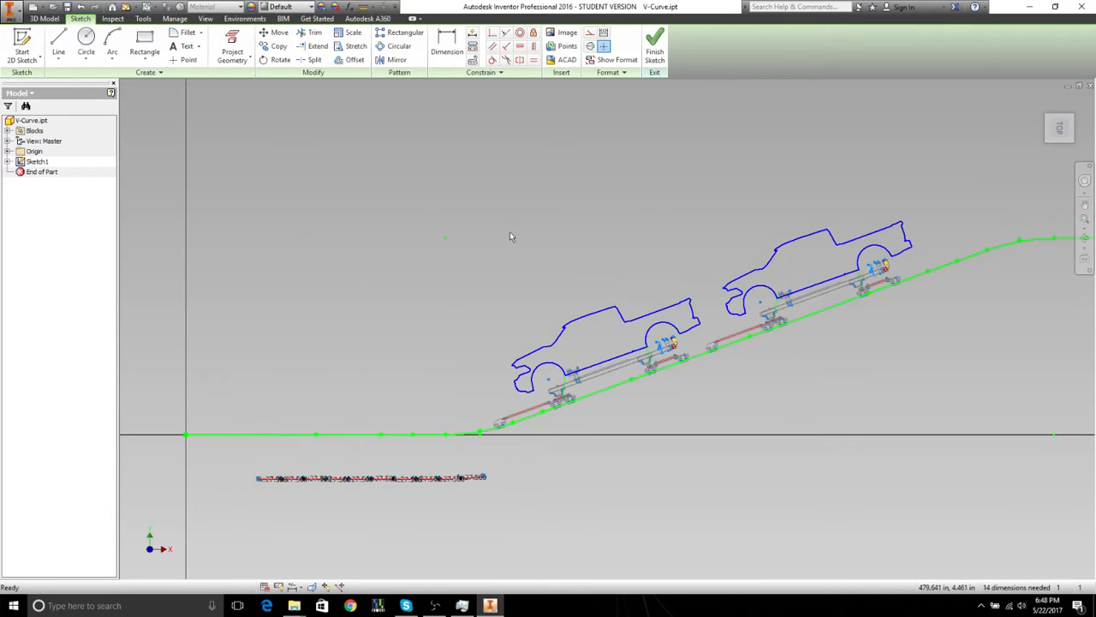
Step: Review the JobCenter user parameter in the parameter table, then close the table
left_click(350, 8)
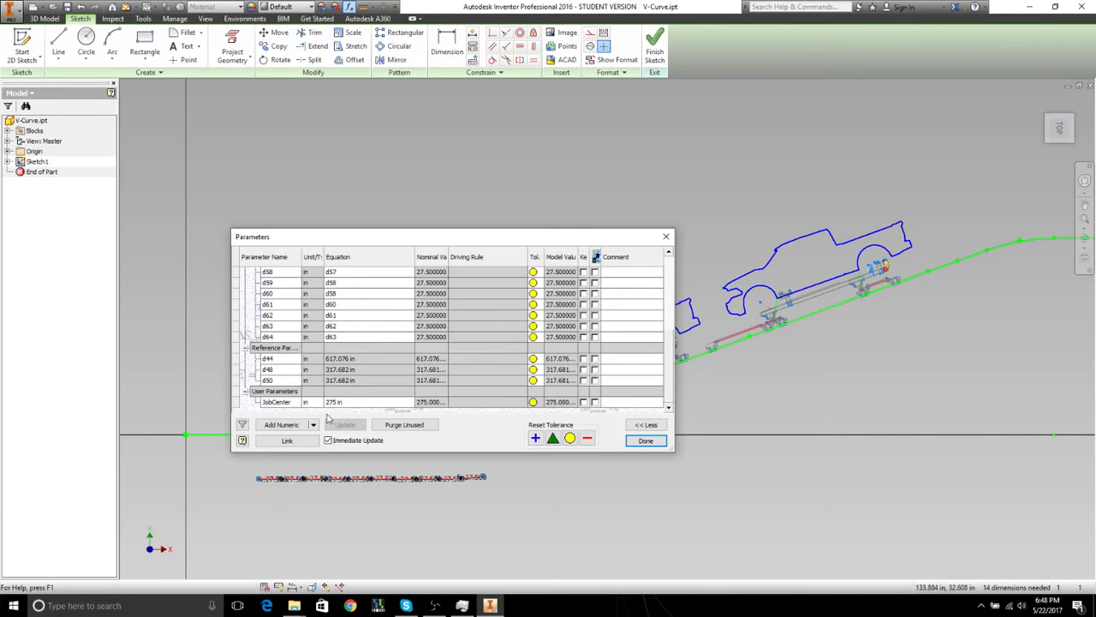
left_click(283, 401)
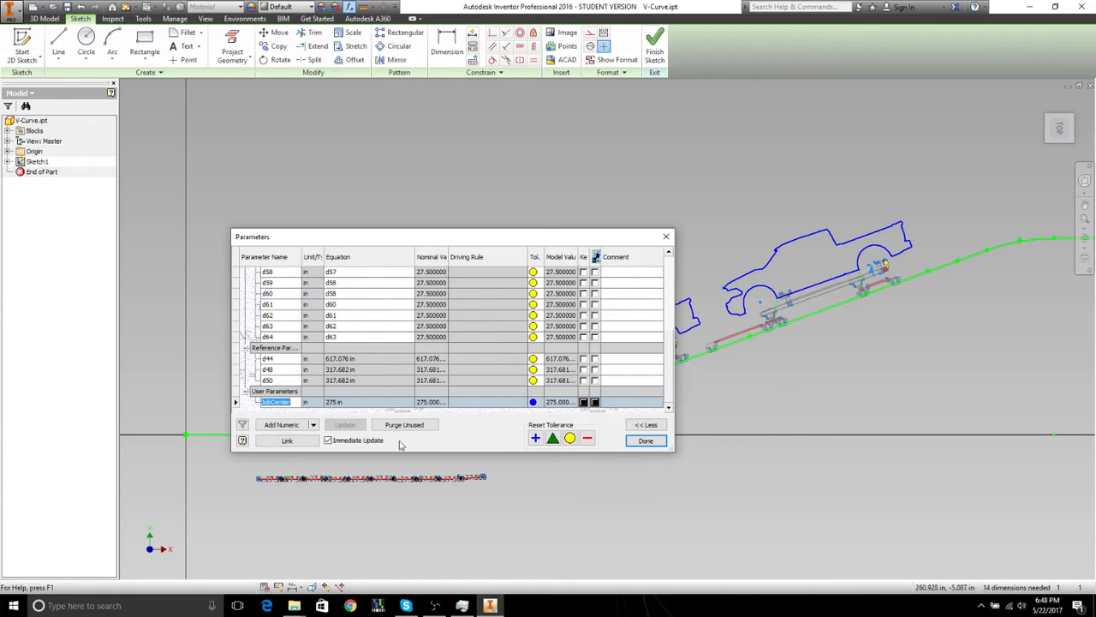
left_click(645, 441)
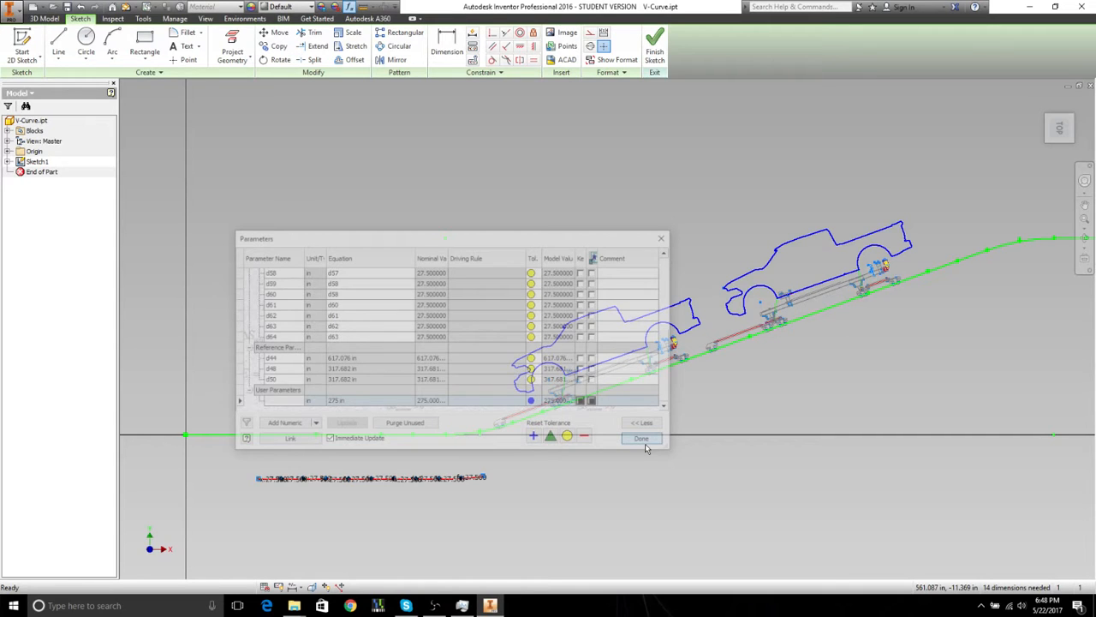
Step: Check the expression driving the length of the first segment in the chain below the track
scroll(352, 468, "down", 4)
middle_click_drag(352, 469, 470, 387)
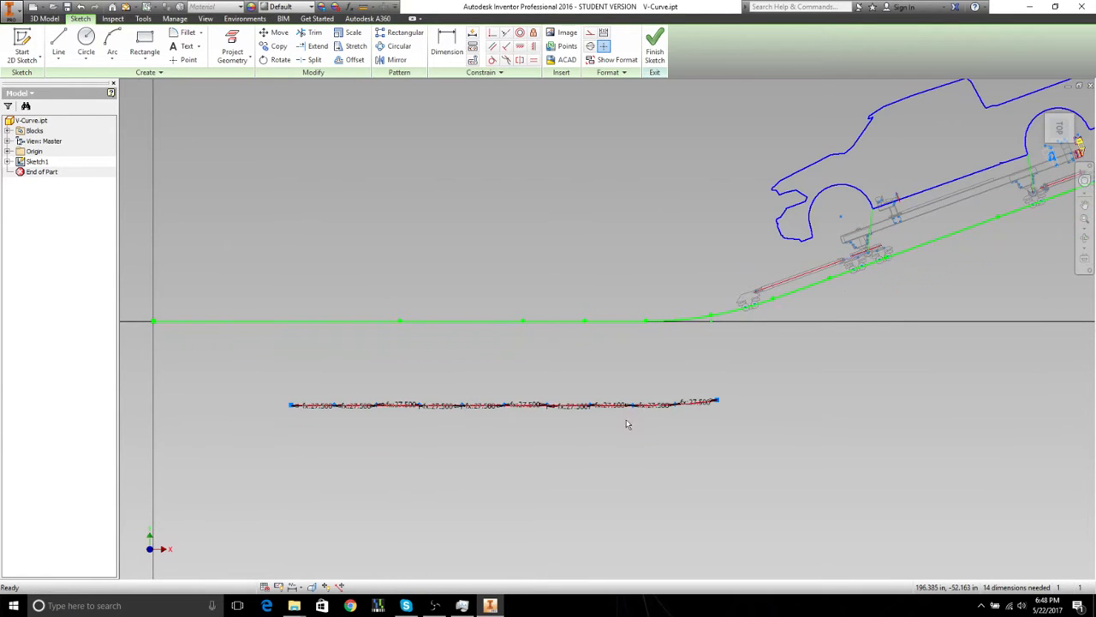
double_click(315, 408)
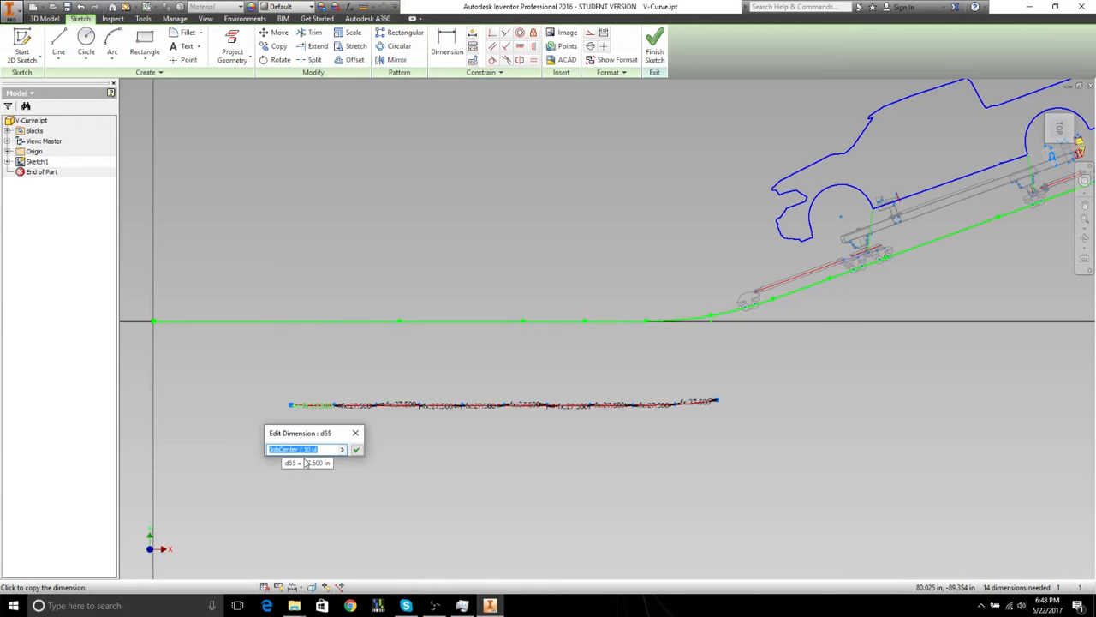
left_click(356, 434)
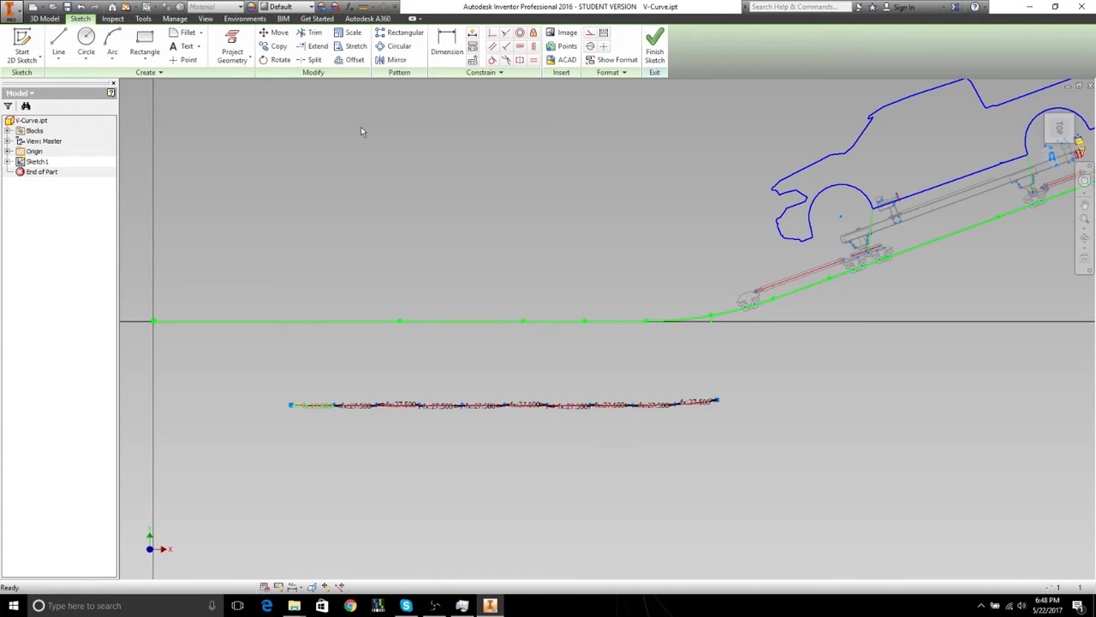
Step: Set the JobCenter user parameter to 300 in to test how the segment chain responds
left_click(349, 7)
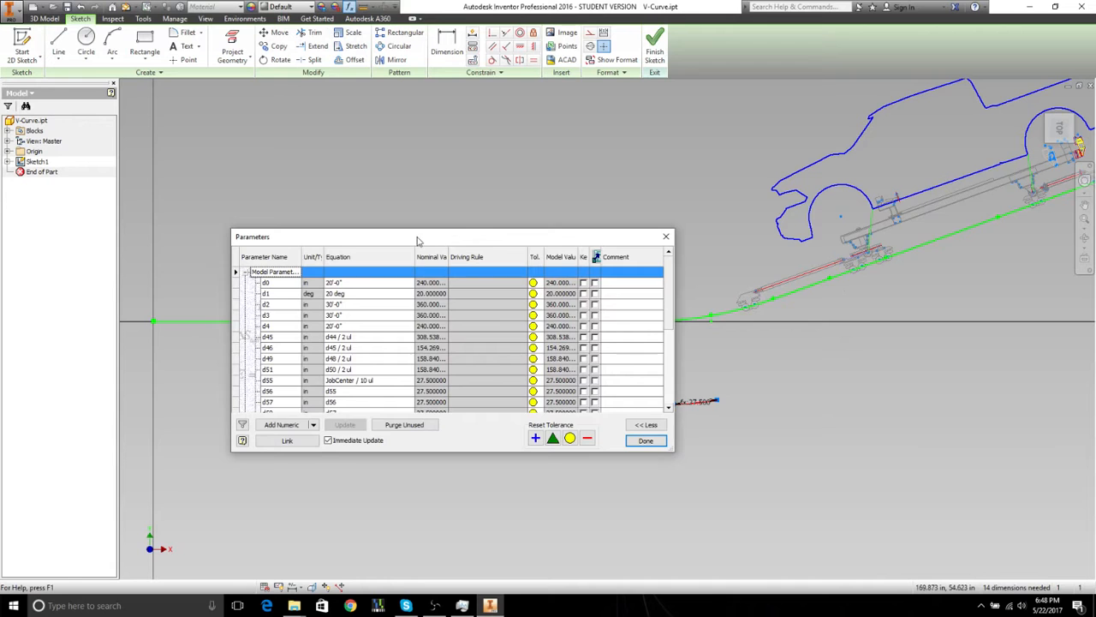
left_click_drag(416, 239, 407, 160)
scroll(394, 283, "down", 10)
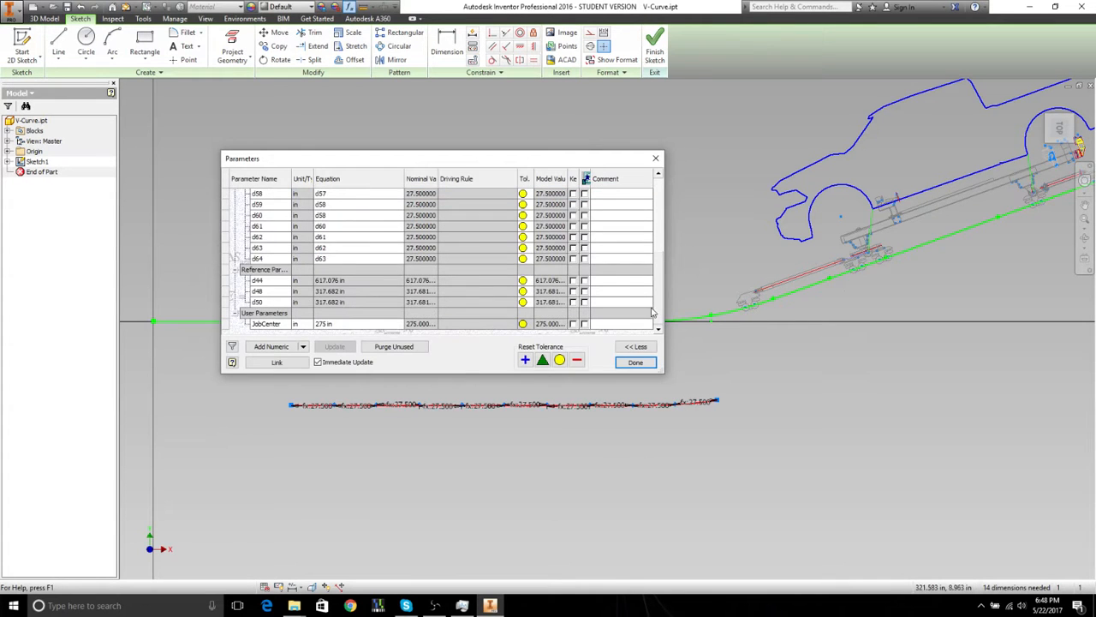
left_click(364, 326)
left_click(364, 326)
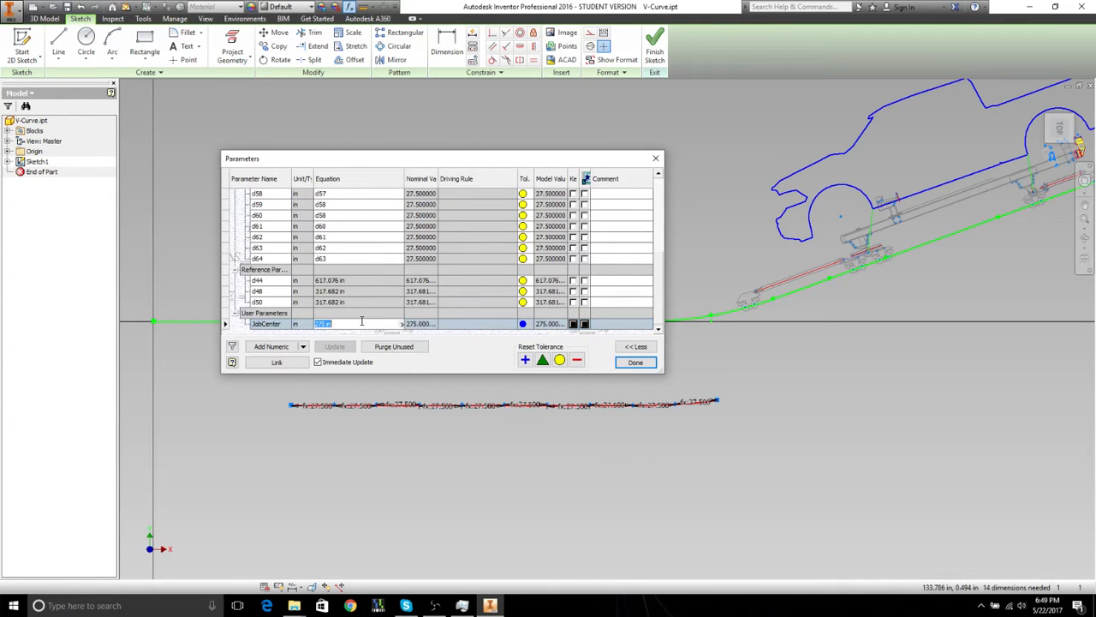
type("300")
key("Return")
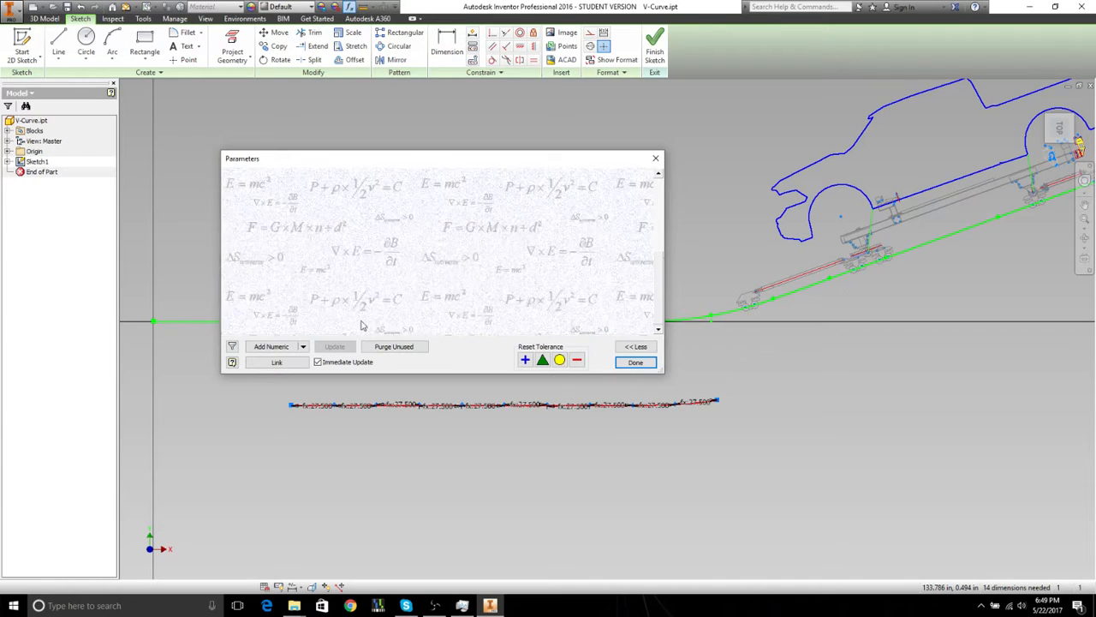
Step: Set the JobCenter user parameter to 275 in and close the parameter table
left_click(351, 325)
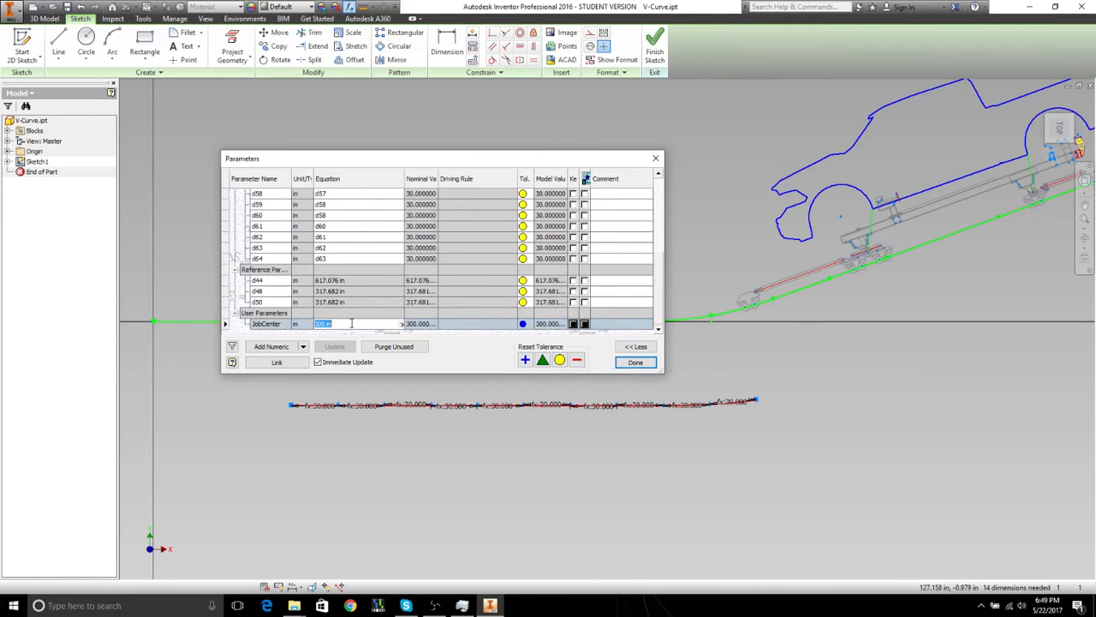
type("275")
key("Return")
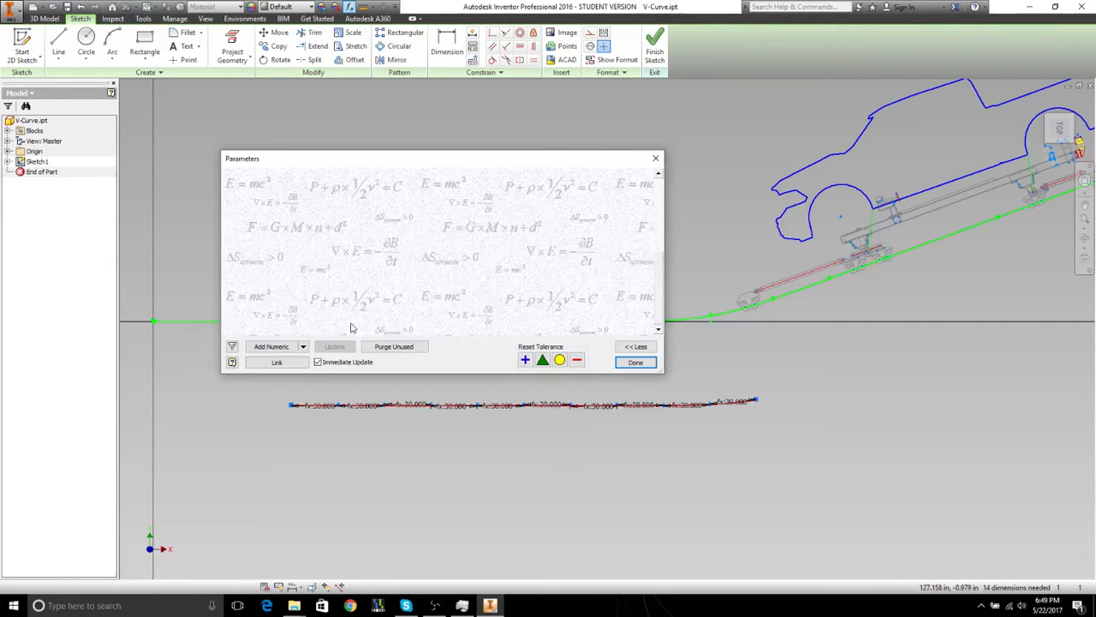
left_click(656, 158)
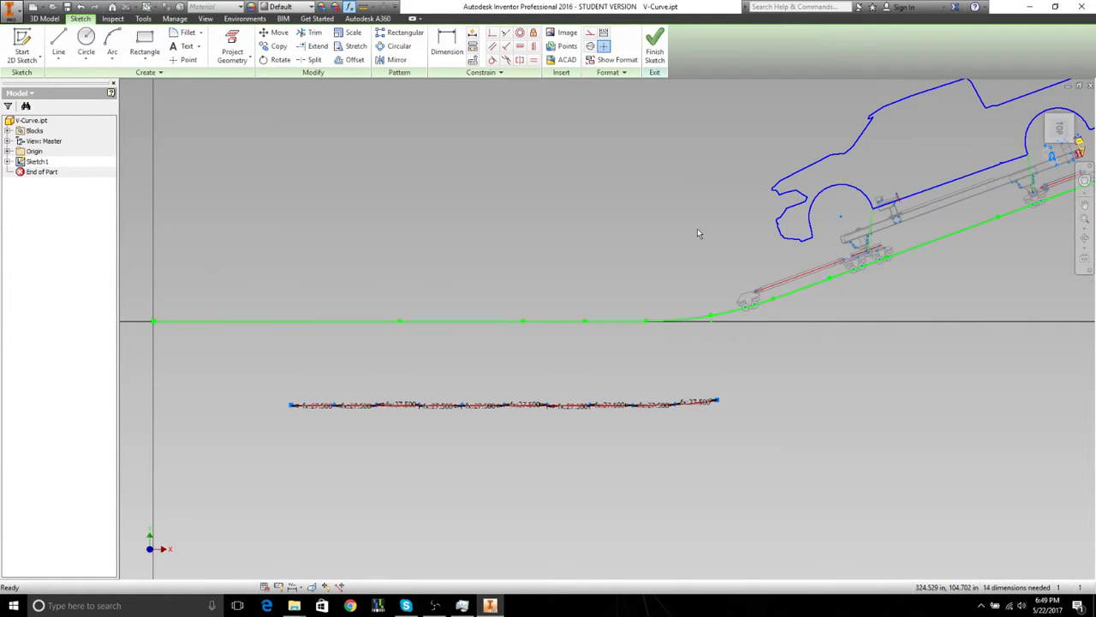
Step: Make the uphill end point of the segment chain coincident with the front trolley's front wheel center on the upper carrier
middle_click_drag(834, 372, 774, 389)
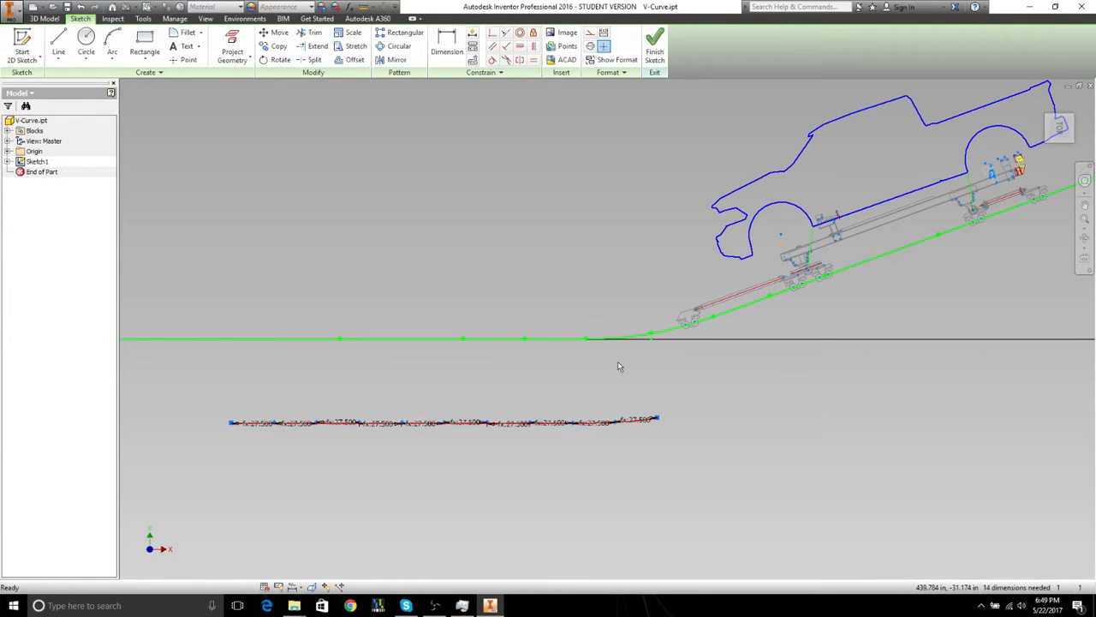
scroll(620, 365, "up", 2)
middle_click_drag(647, 343, 558, 361)
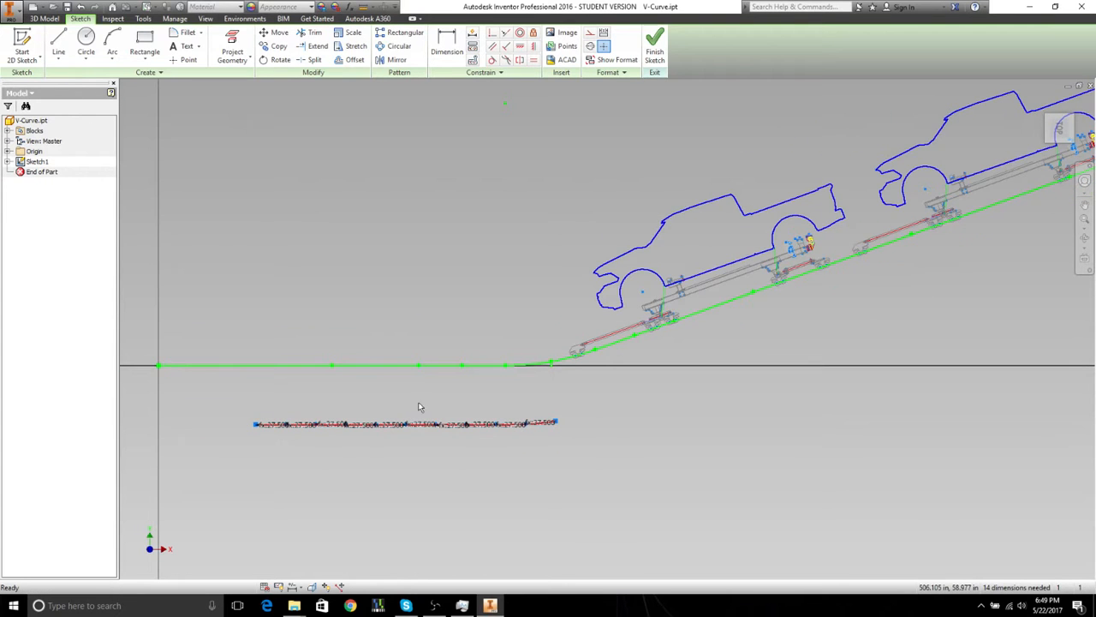
middle_click_drag(529, 418, 524, 447)
middle_click_drag(594, 413, 553, 424)
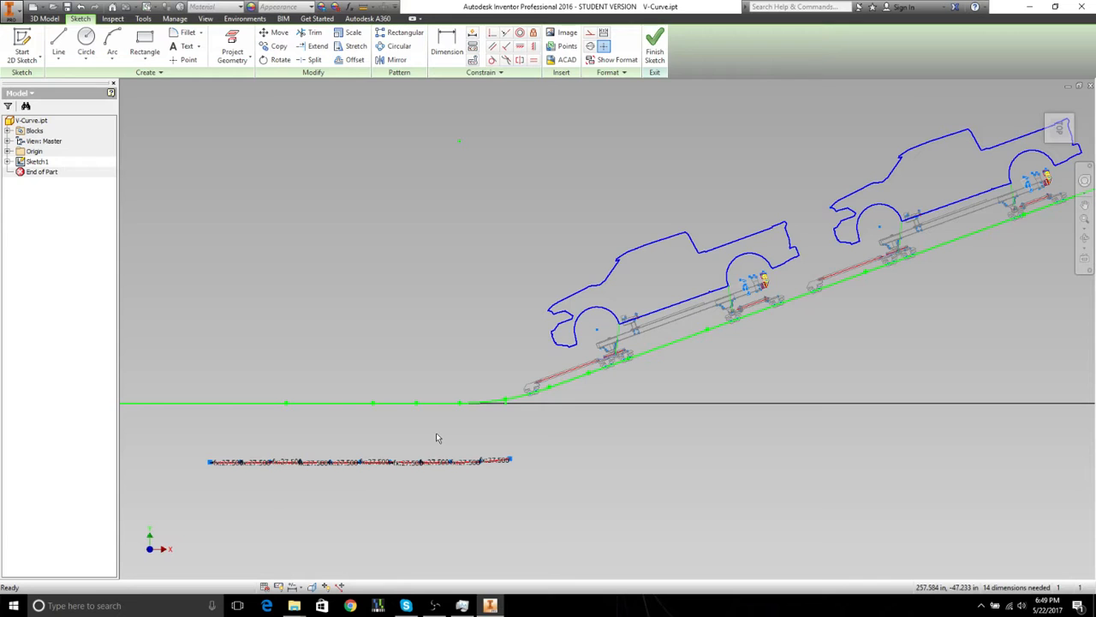
left_click(493, 32)
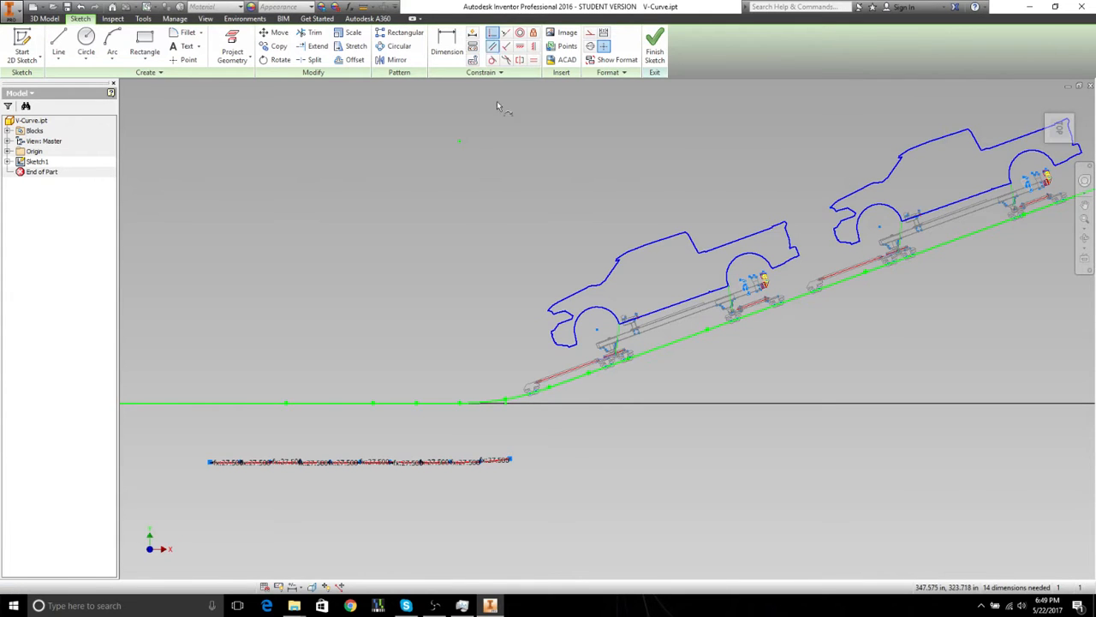
left_click(511, 462)
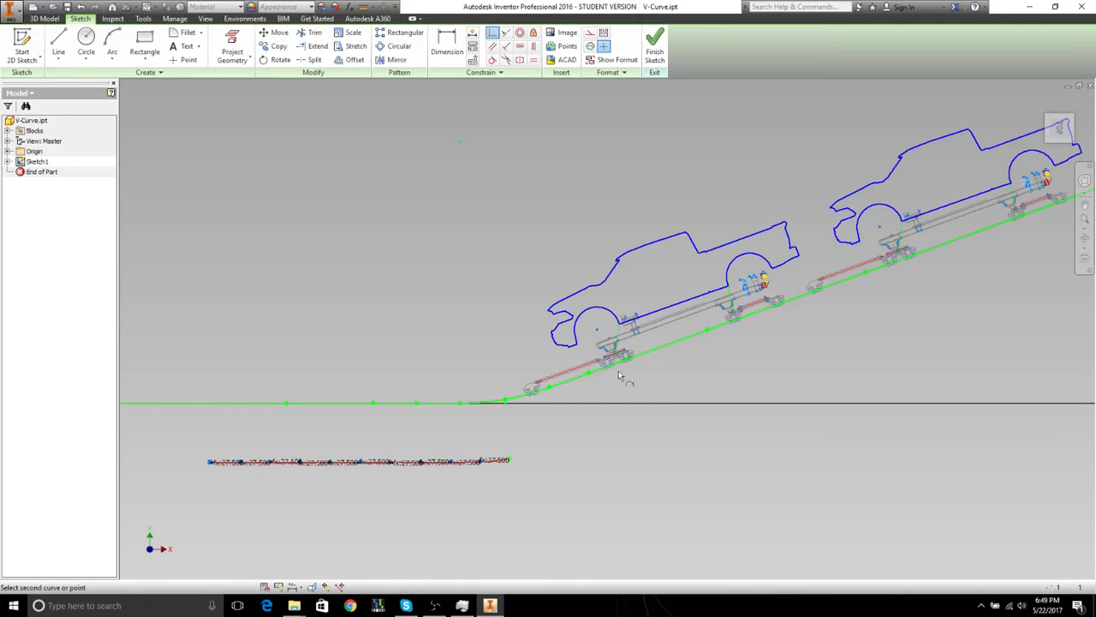
scroll(809, 272, "down", 5)
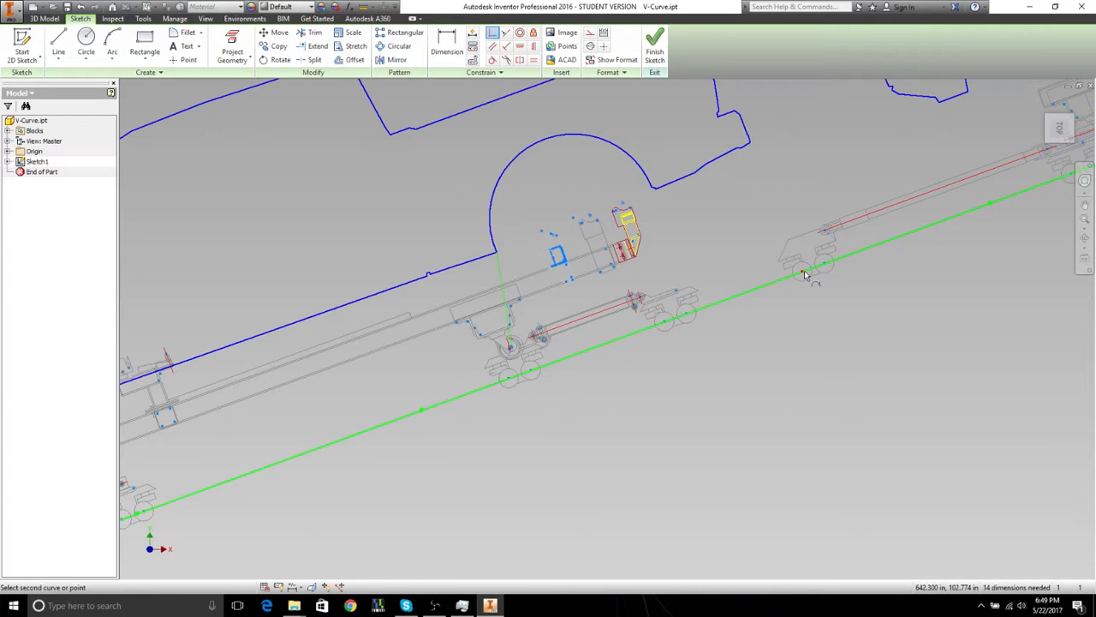
left_click(802, 271)
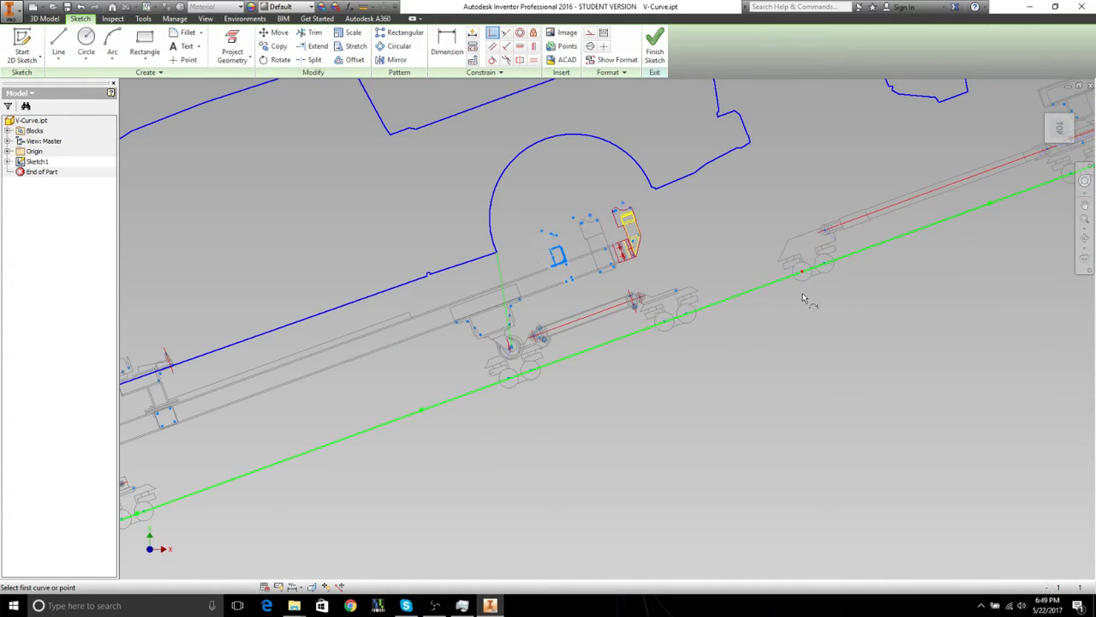
Step: Make the downhill end point of the segment chain coincident with the front trolley's front wheel center on the lower carrier
scroll(808, 294, "up", 3)
left_click(392, 308)
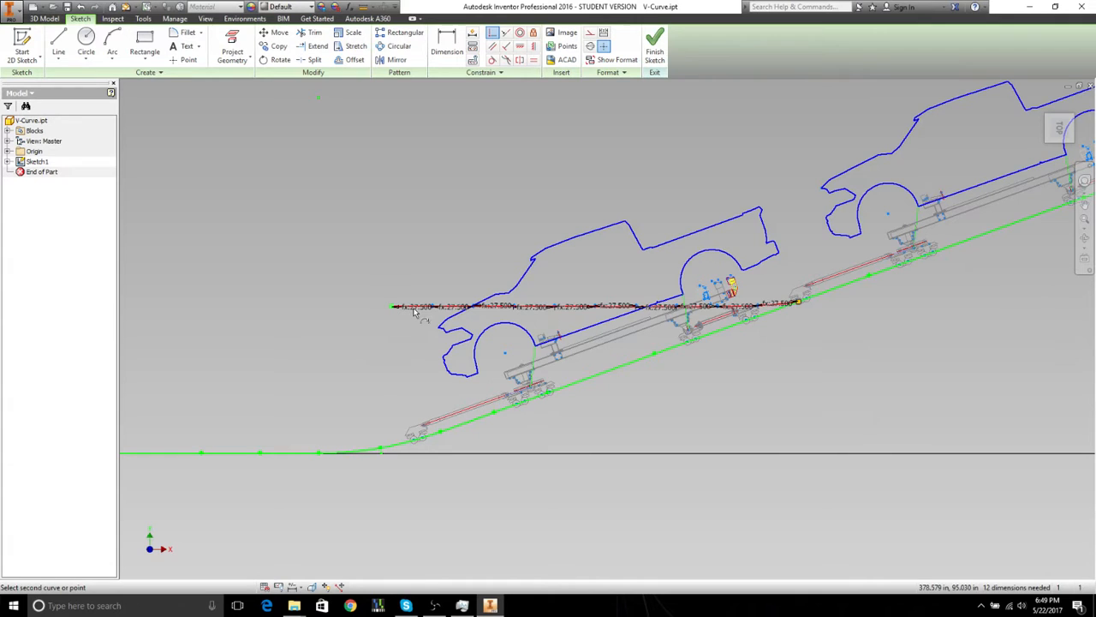
scroll(415, 434, "down", 3)
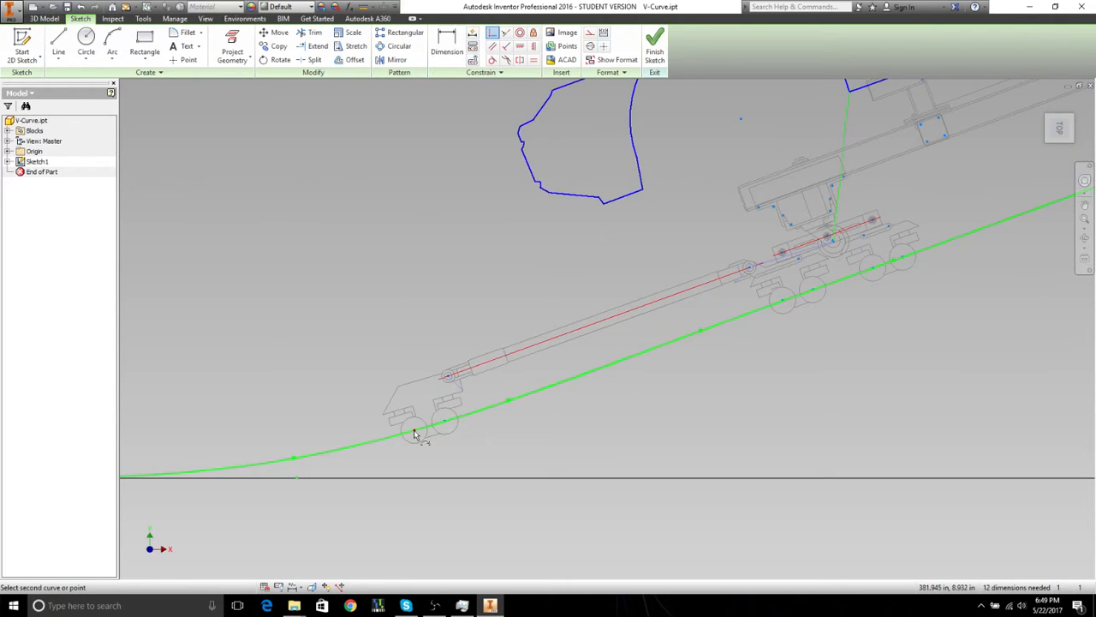
left_click(415, 434)
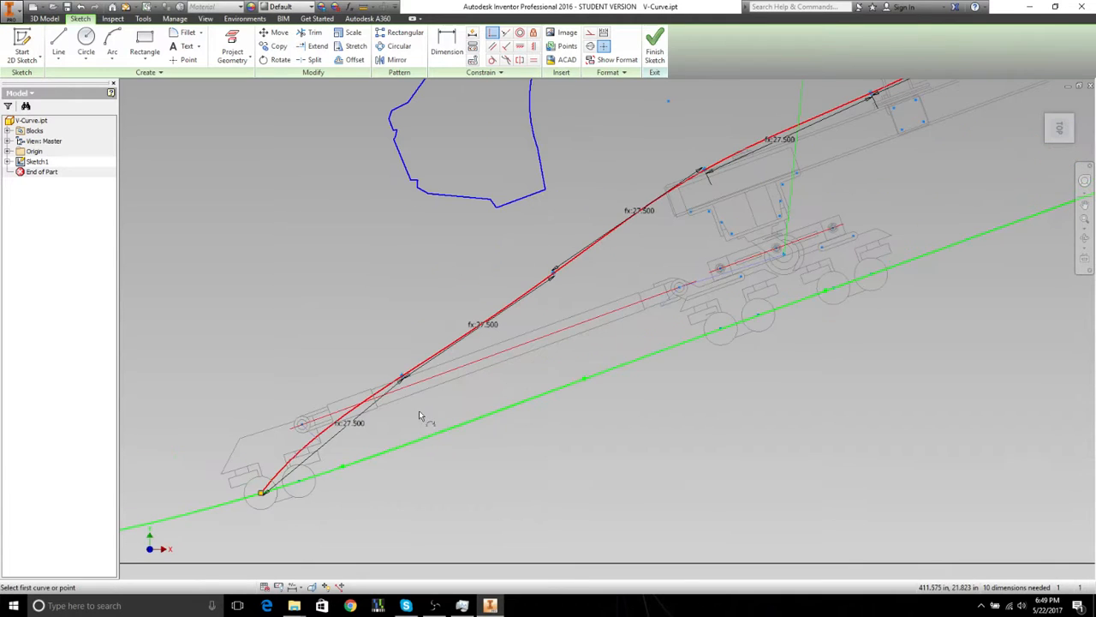
Step: Constrain the first two segment joints uphill of the lower carrier's front trolley to lie on the track curve
left_click(402, 376)
scroll(454, 414, "up", 3)
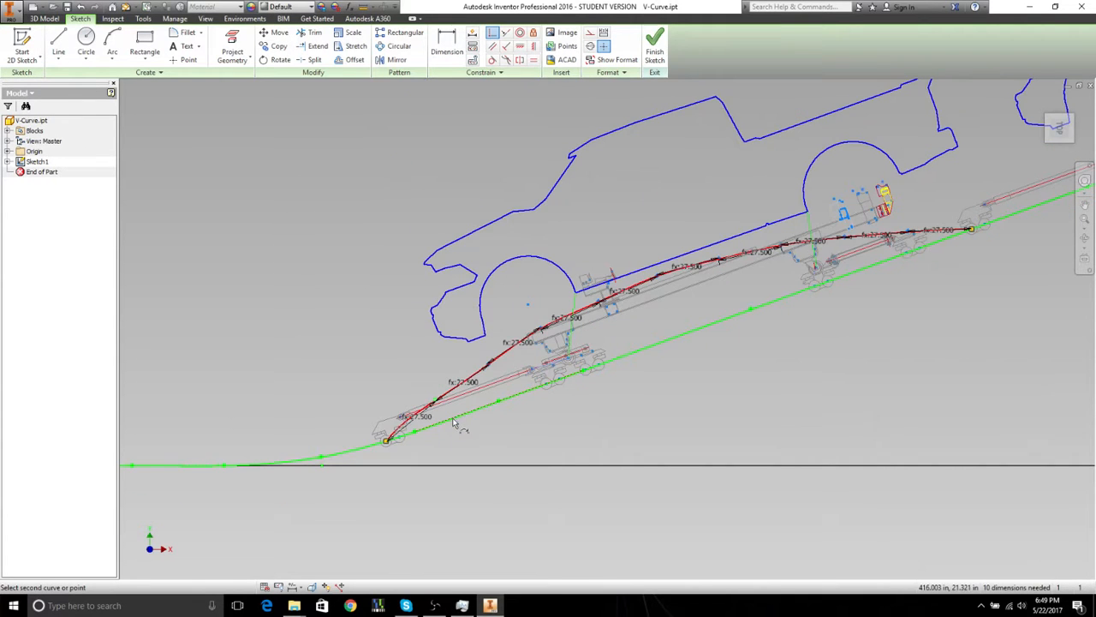
left_click(454, 421)
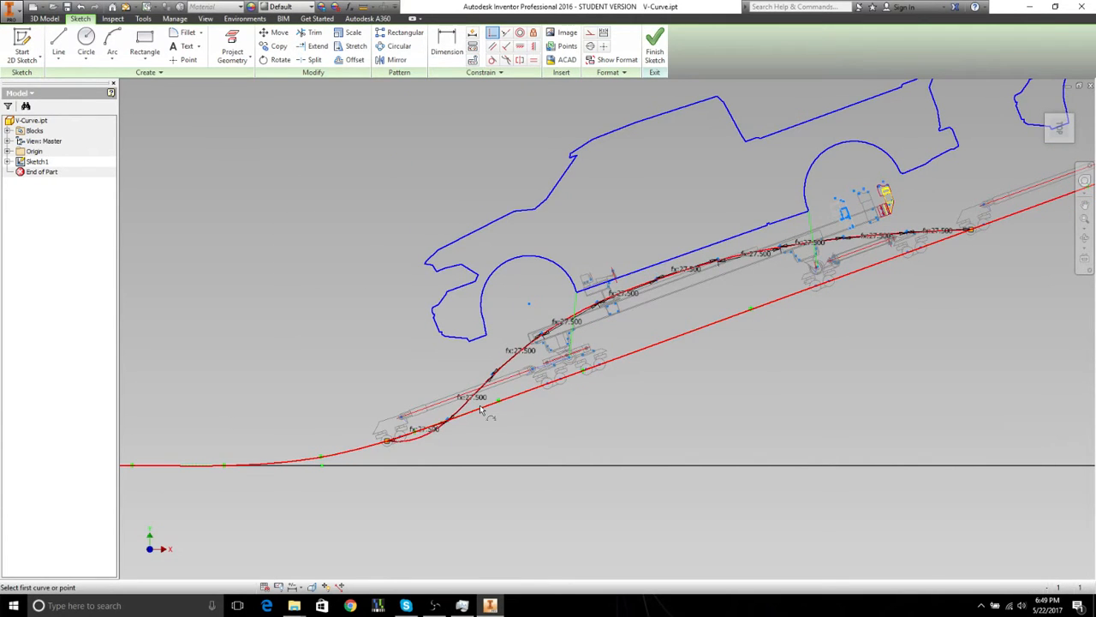
scroll(479, 405, "down", 3)
left_click(525, 401)
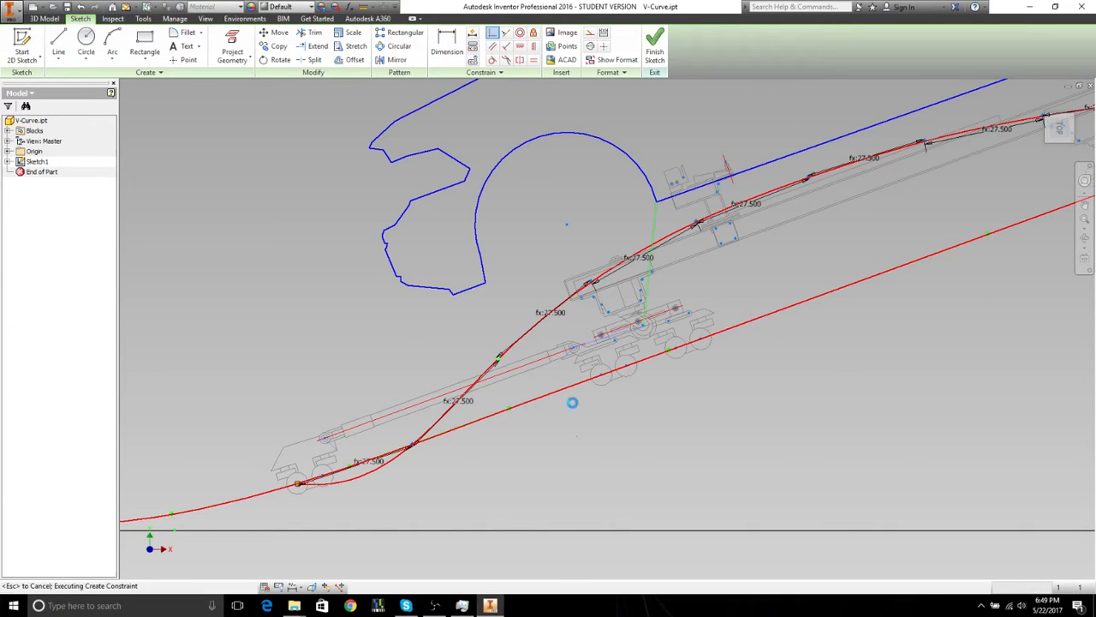
Step: Make the third and fourth segment joints, counted from the downhill end, coincident with the track curve
scroll(610, 311, "down", 6)
left_click(506, 289)
scroll(505, 290, "up", 3)
scroll(505, 289, "up", 2)
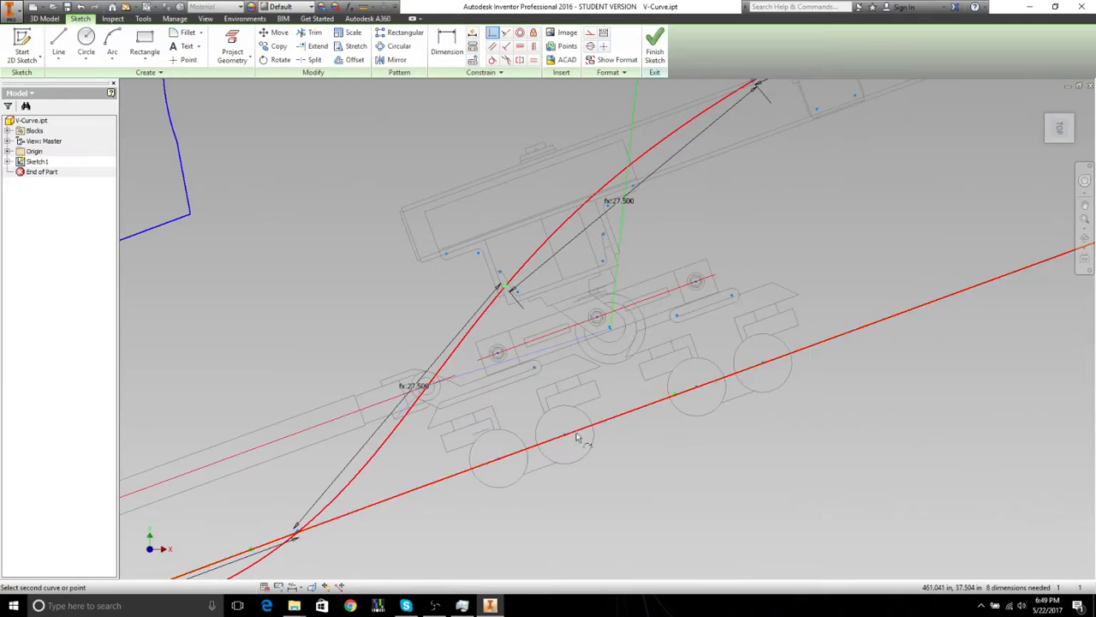
left_click(604, 420)
scroll(603, 420, "up", 6)
scroll(666, 378, "down", 3)
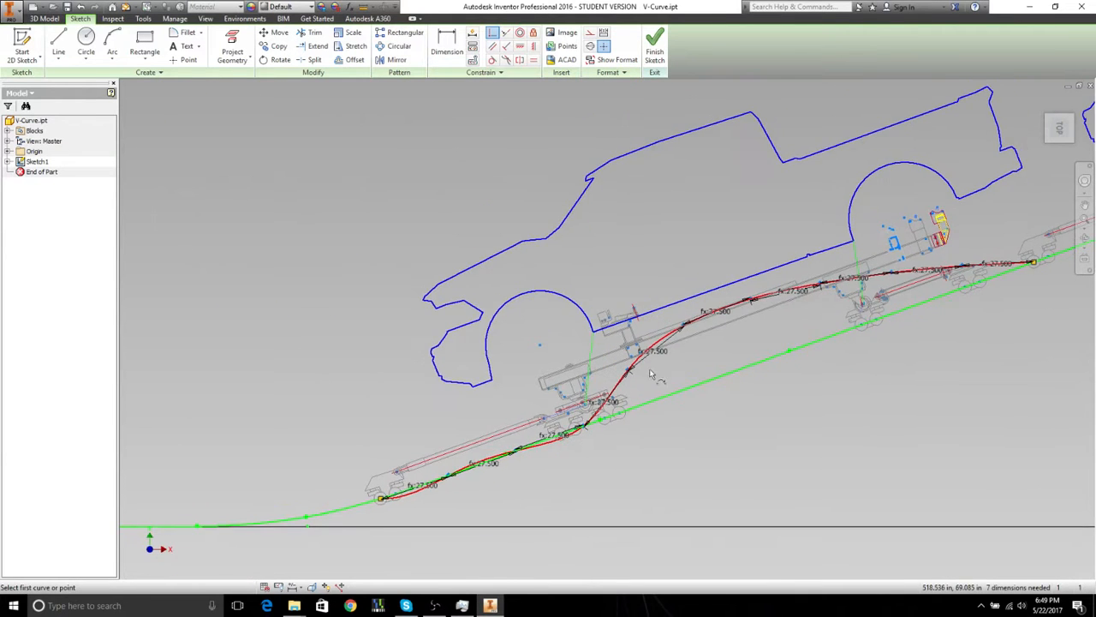
left_click(595, 379)
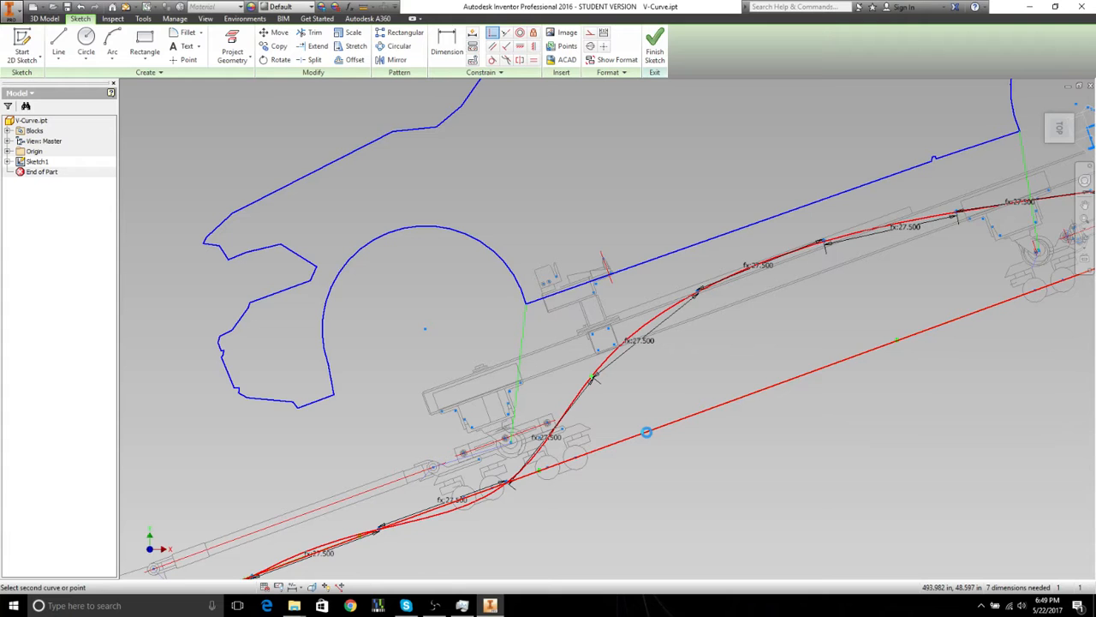
left_click(646, 433)
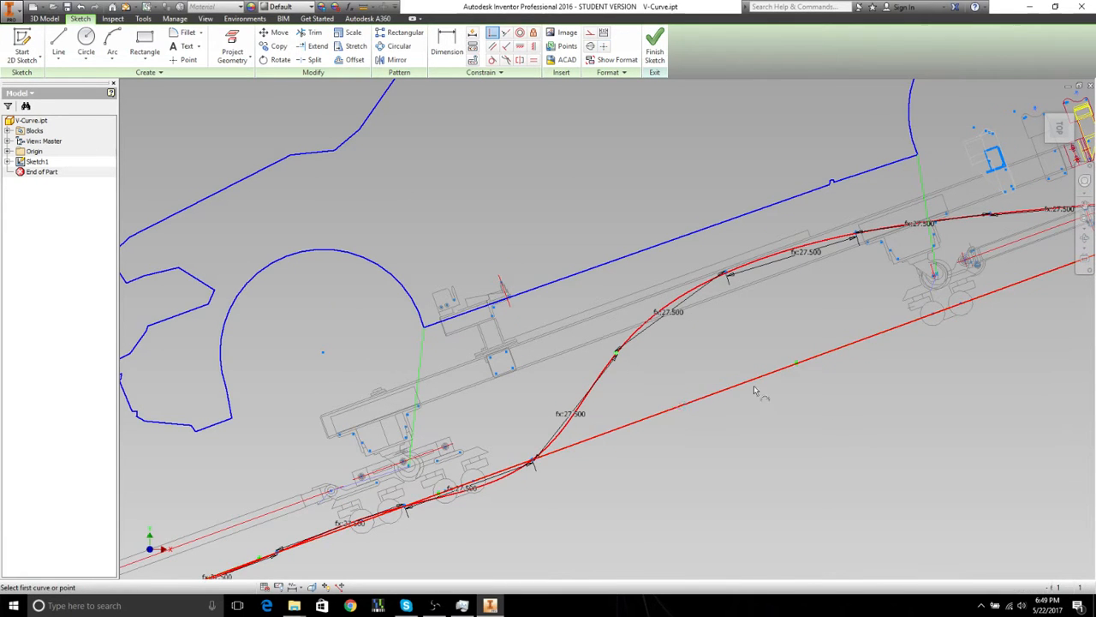
Step: Place the fifth, sixth and seventh segment joints, counted from the downhill end, on the track curve with coincident constraints
left_click(679, 406)
left_click(591, 352)
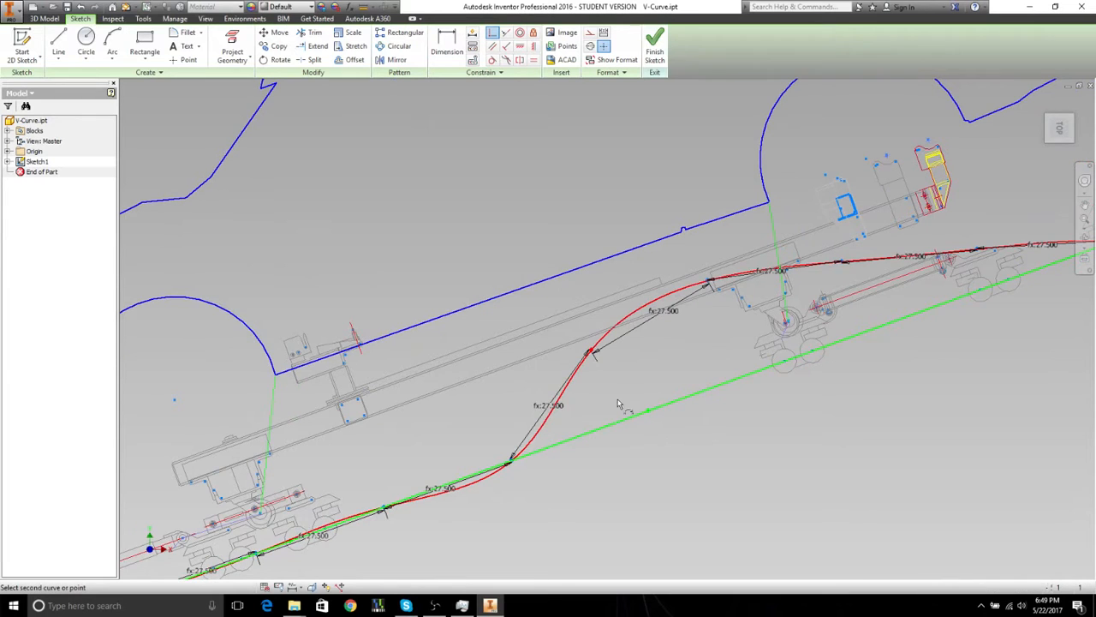
left_click(629, 419)
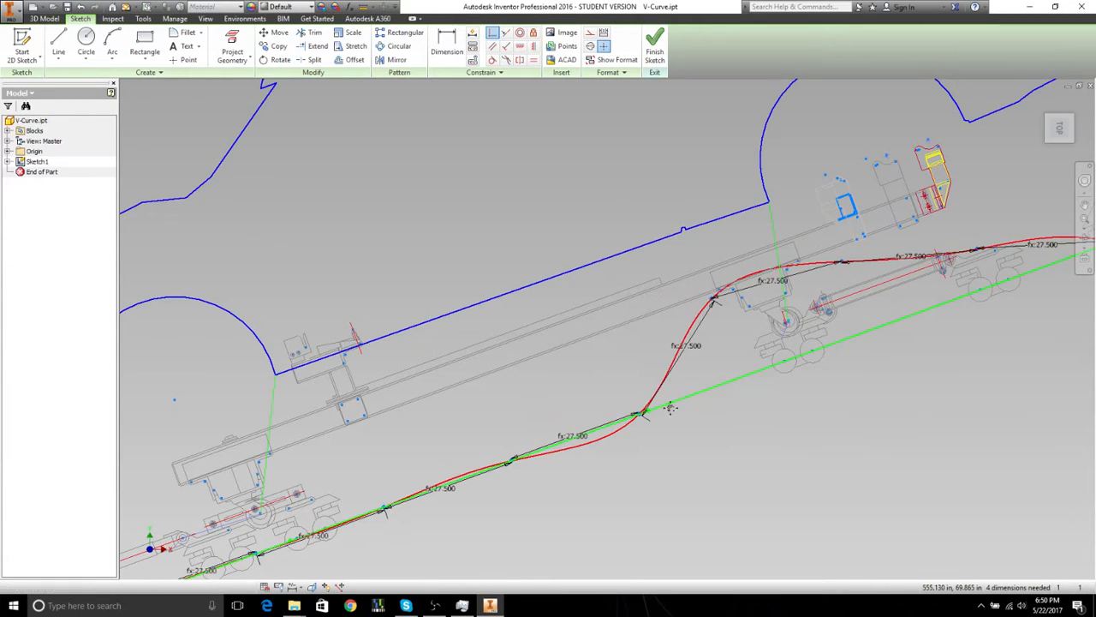
left_click(572, 342)
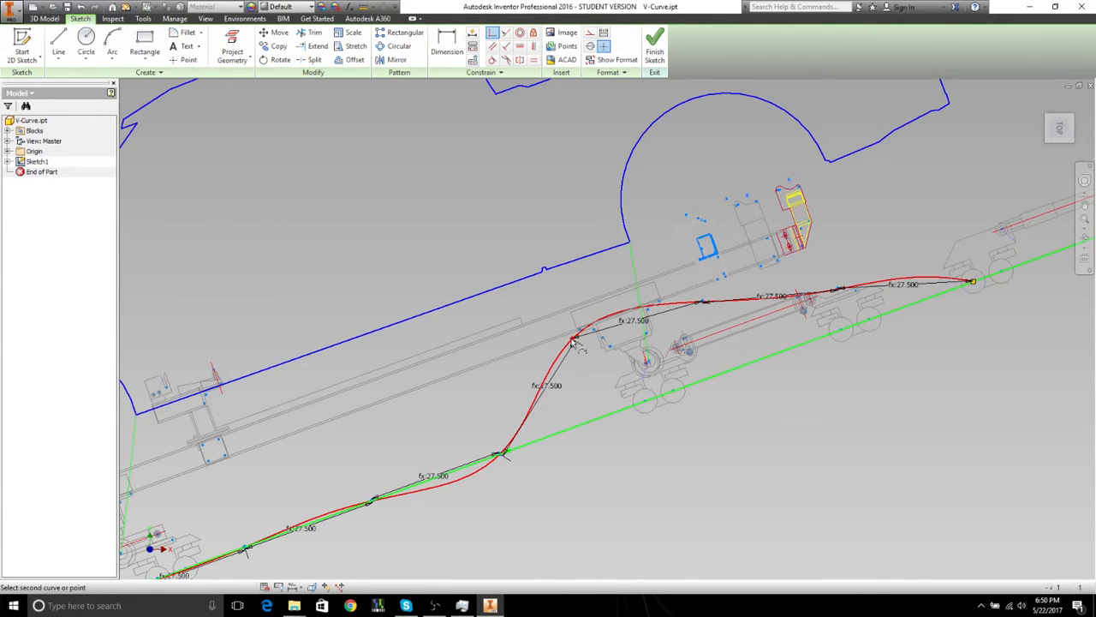
left_click(606, 413)
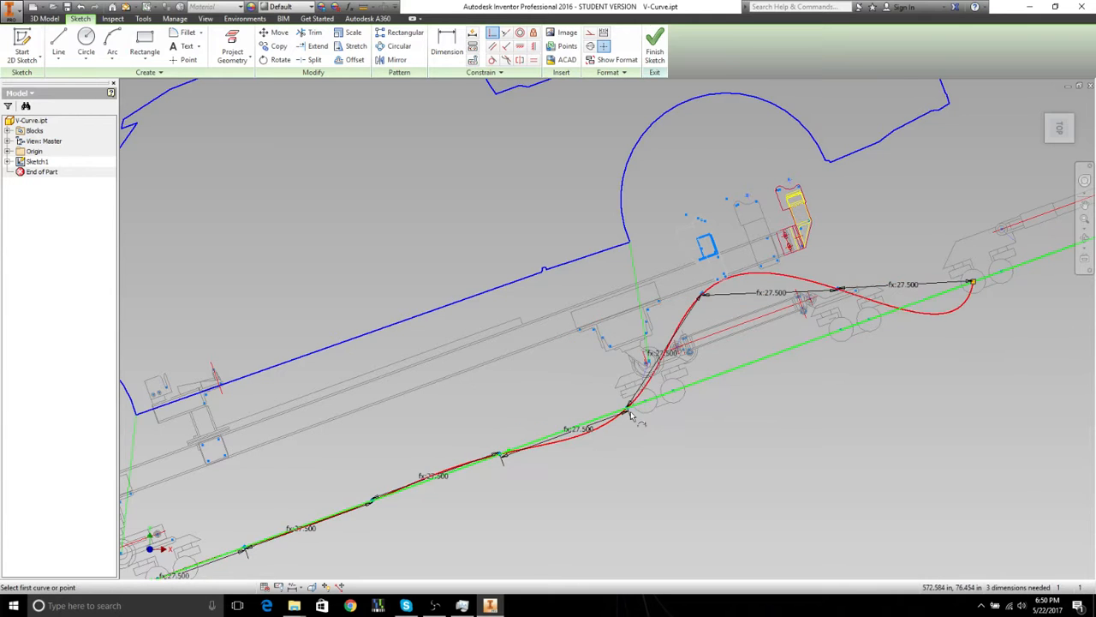
Step: Make the last two segment joints before the upper carrier's front trolley coincident with the track curve
middle_click_drag(631, 412, 568, 440)
left_click(640, 325)
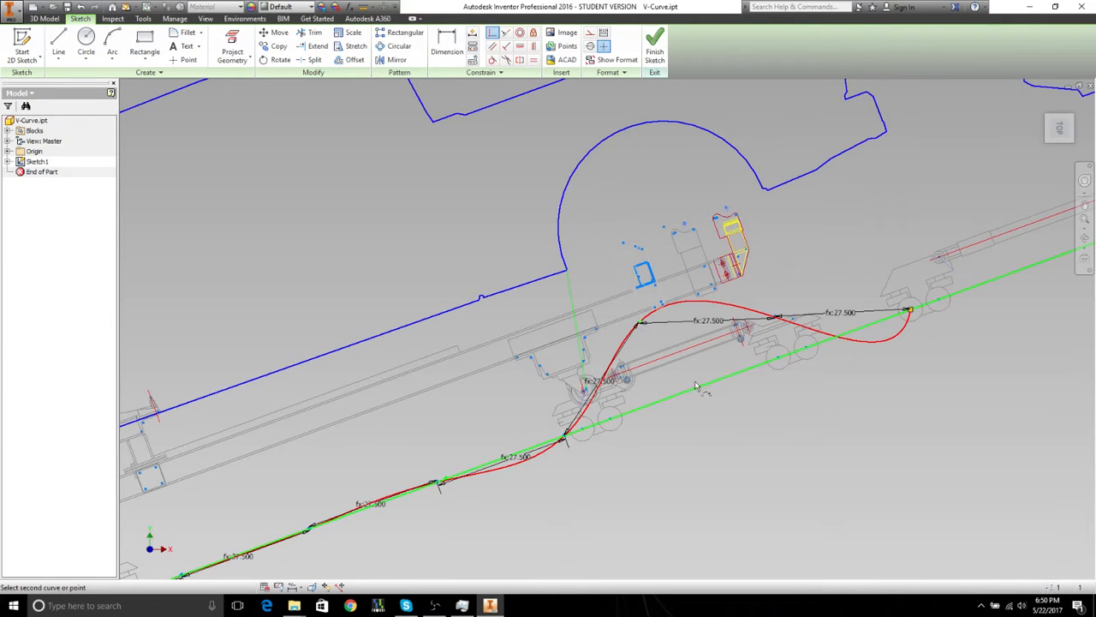
left_click(696, 387)
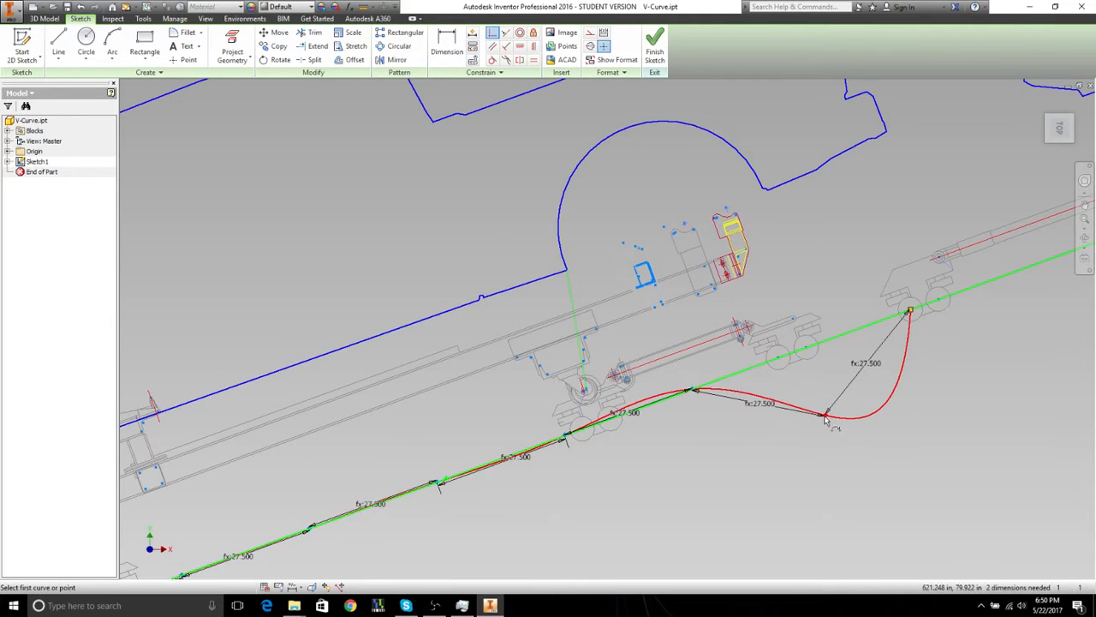
left_click(825, 418)
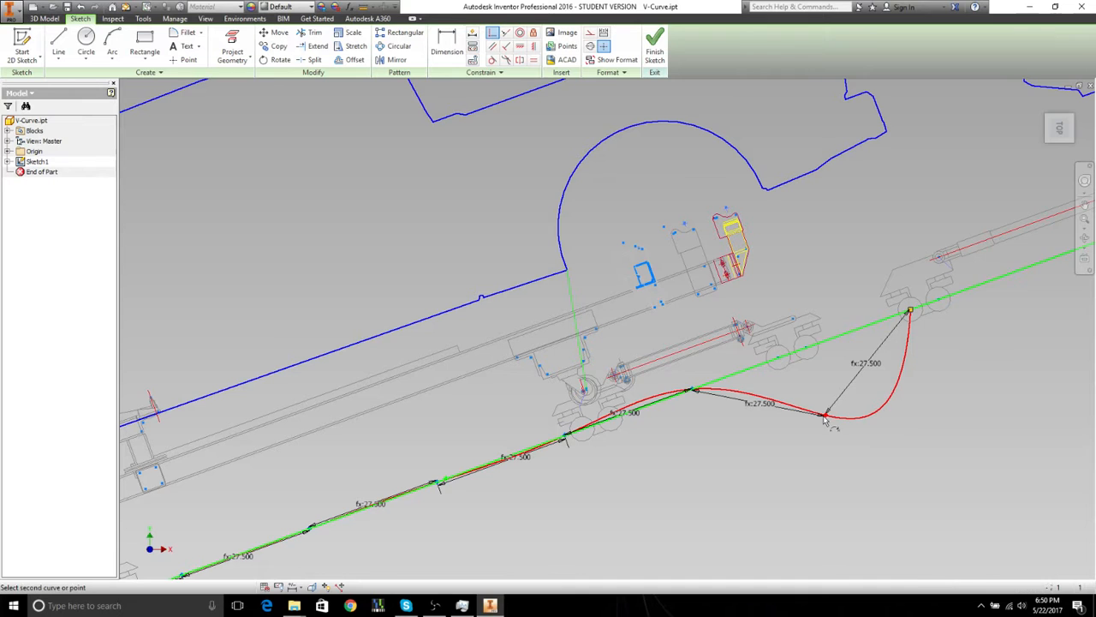
left_click(832, 370)
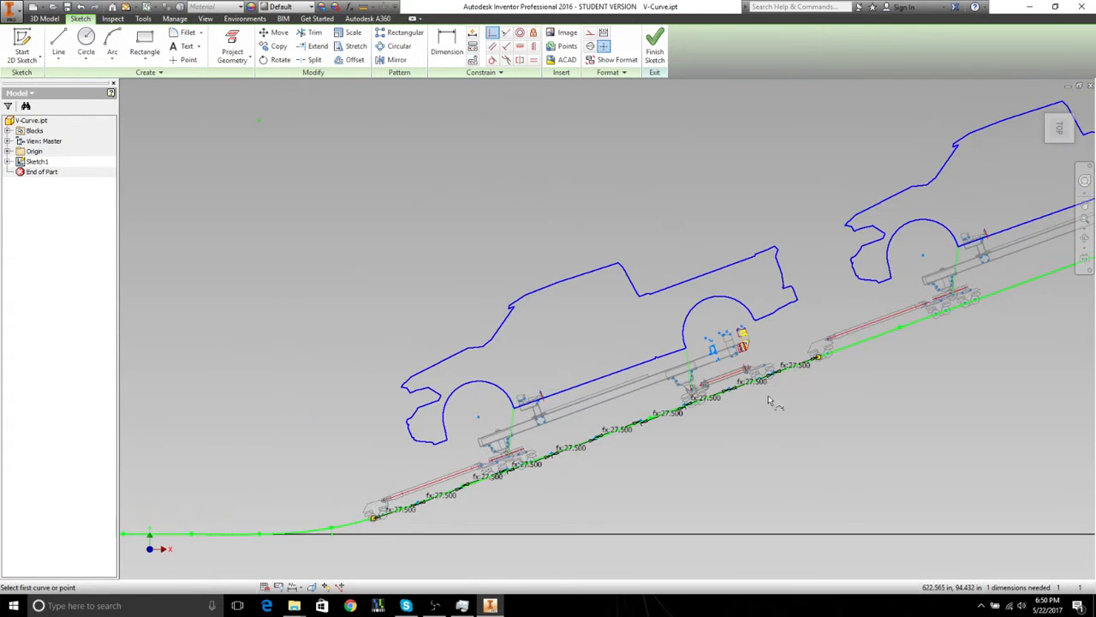
Step: Measure the length of the curve running through the segment chain between the two carriers' front trolleys on the incline
middle_click_drag(703, 470, 660, 433)
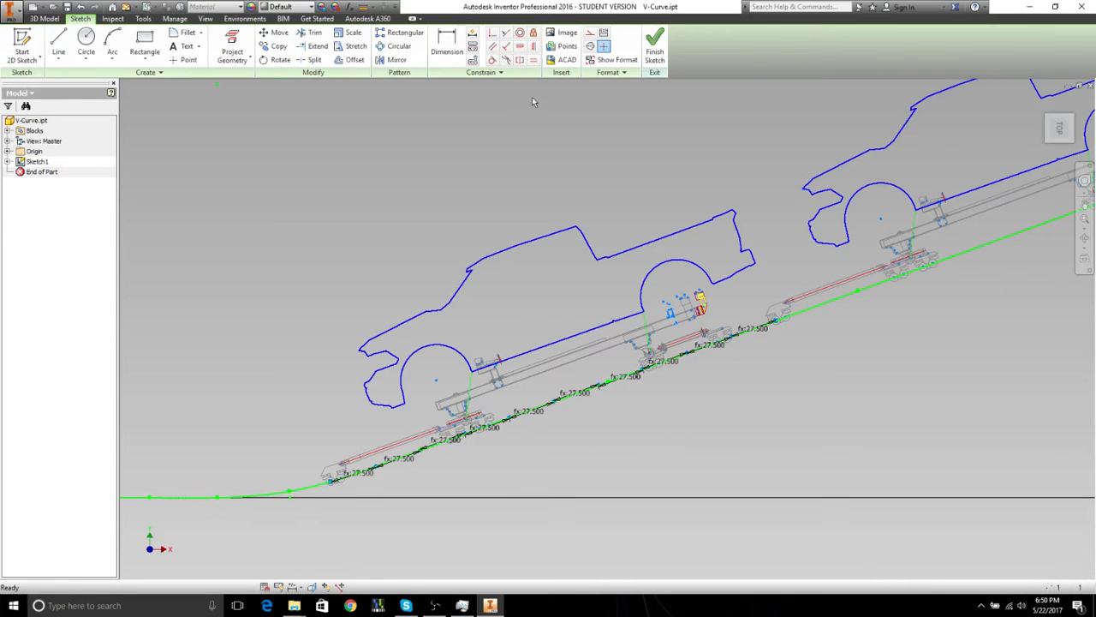
left_click(364, 7)
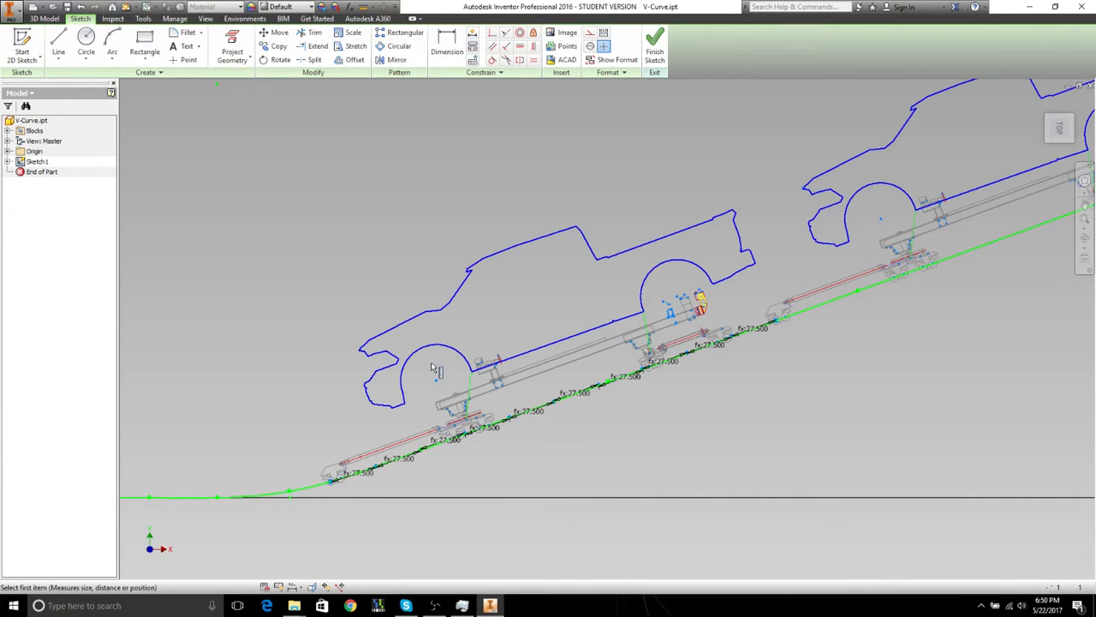
key("Escape")
scroll(433, 370, "down", 2)
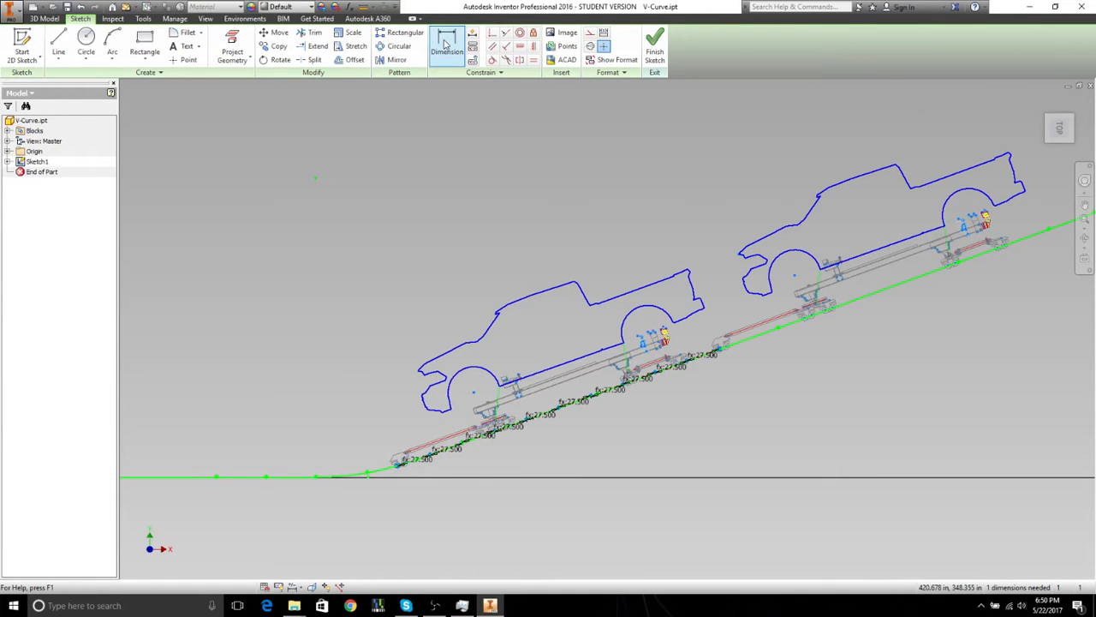
left_click(364, 7)
scroll(560, 359, "up", 4)
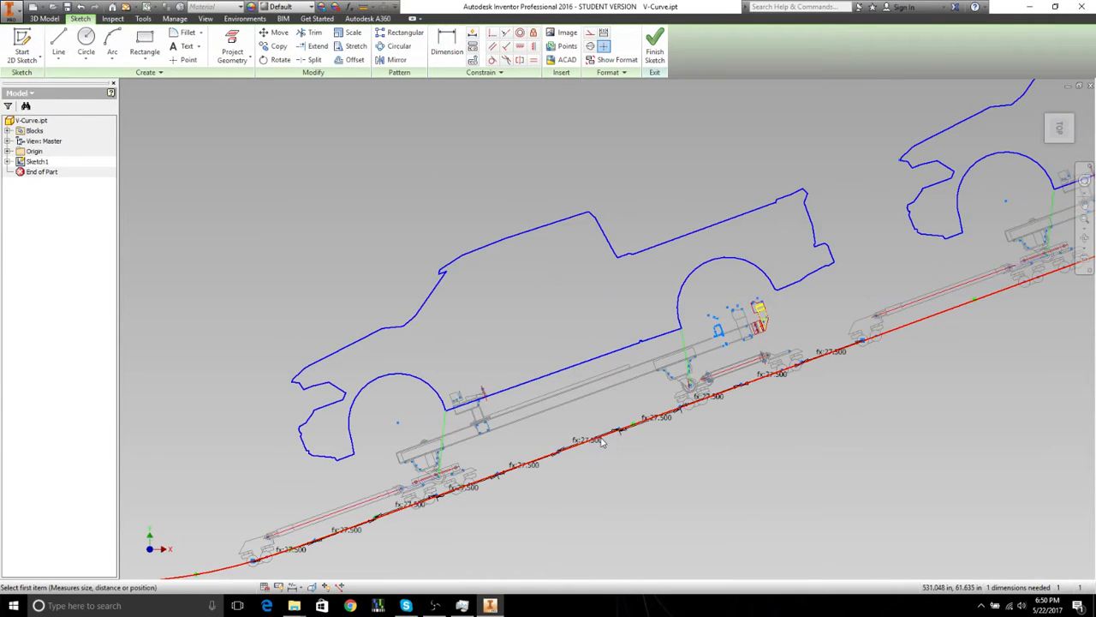
right_click(602, 441)
left_click(603, 486)
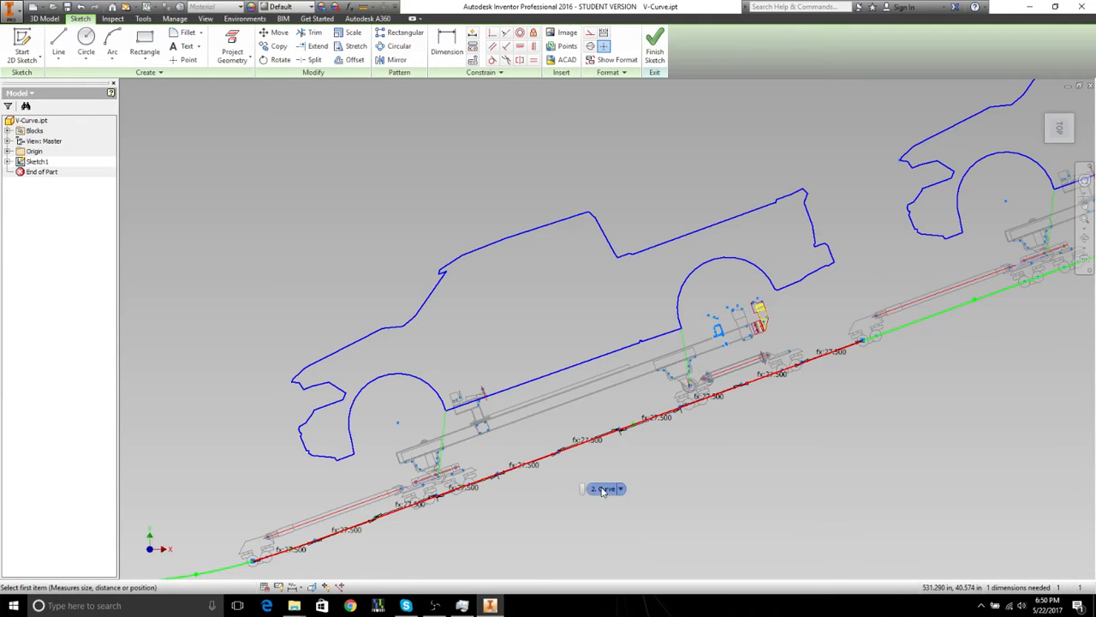
left_click(603, 489)
middle_click_drag(569, 461, 572, 439)
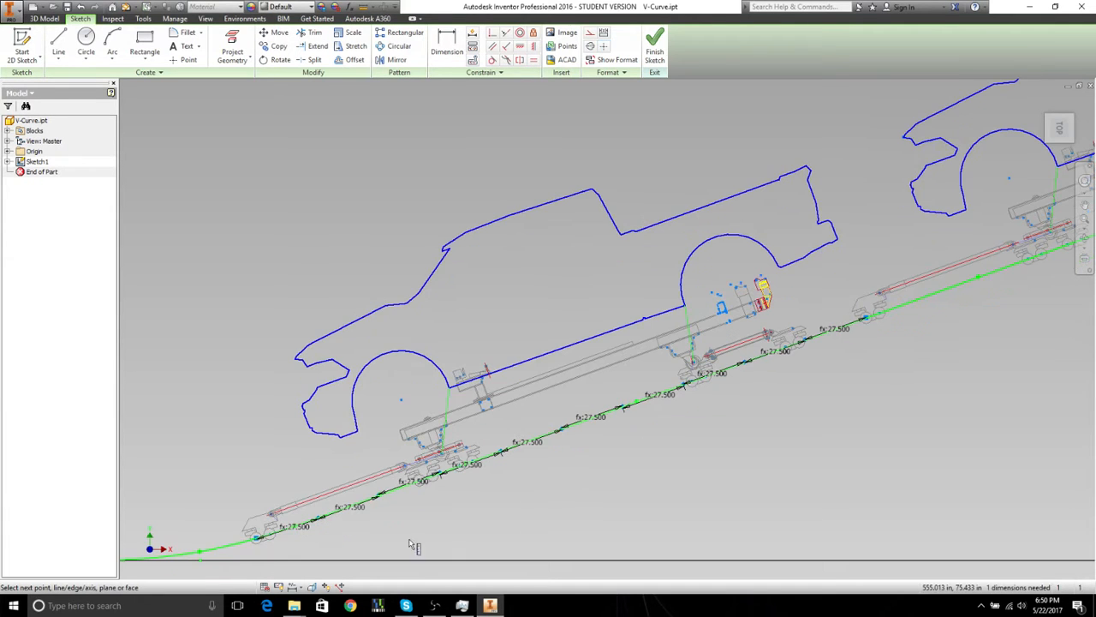
key("Escape")
left_click_drag(603, 616, 379, 281)
left_click(420, 278)
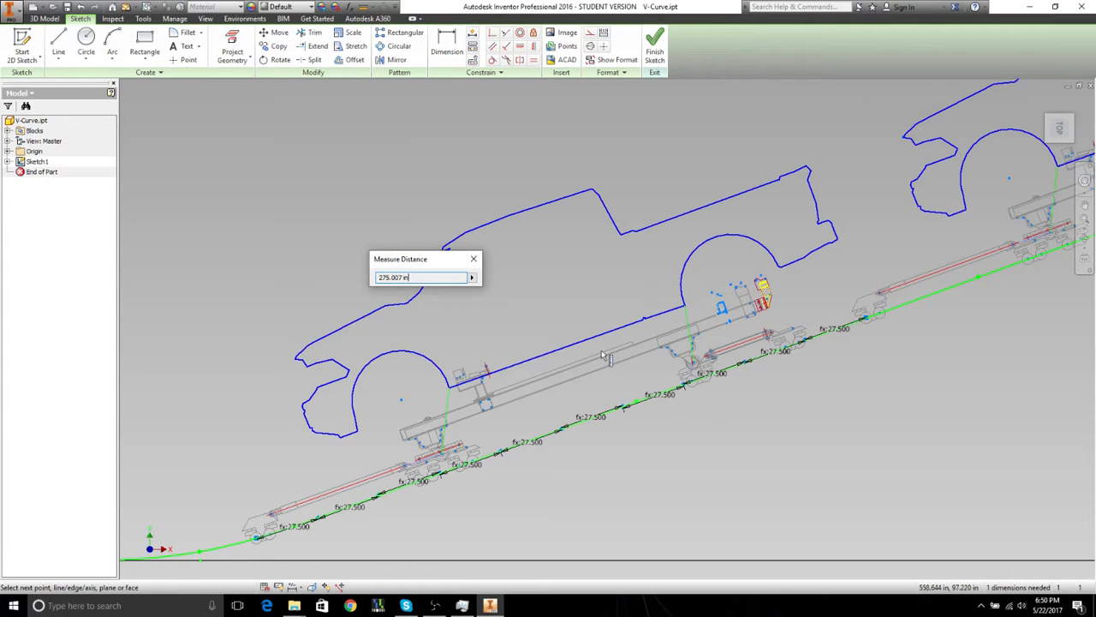
key("Escape")
Step: Slide the linked carriers down the track until the lower carrier's front trolley sits on the lower flat section
scroll(601, 349, "down", 2)
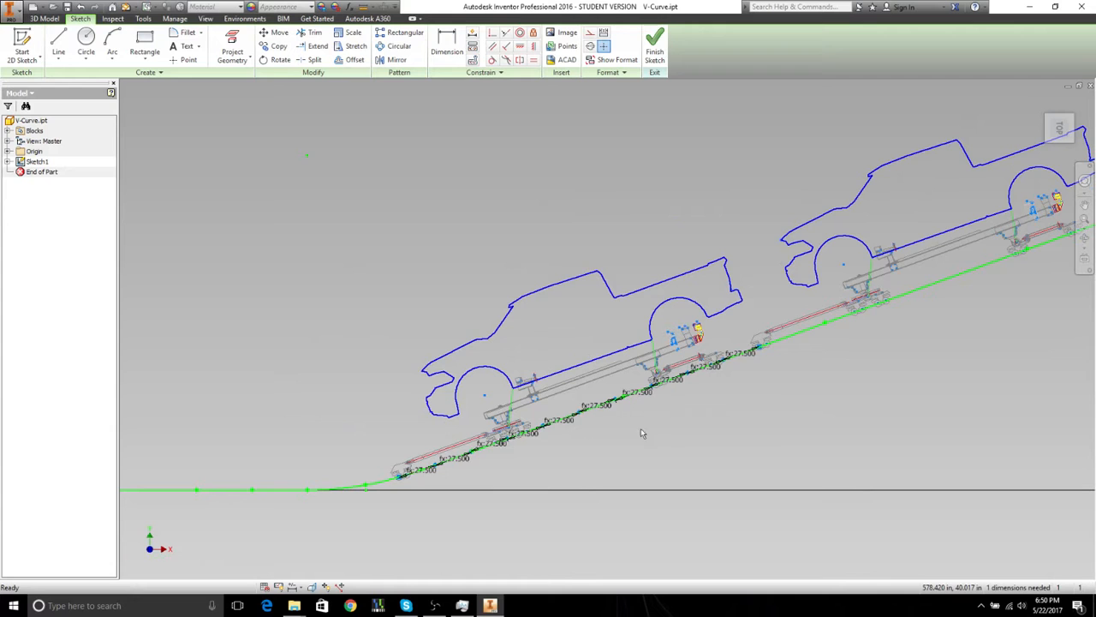
scroll(423, 452, "up", 3)
scroll(440, 443, "down", 2)
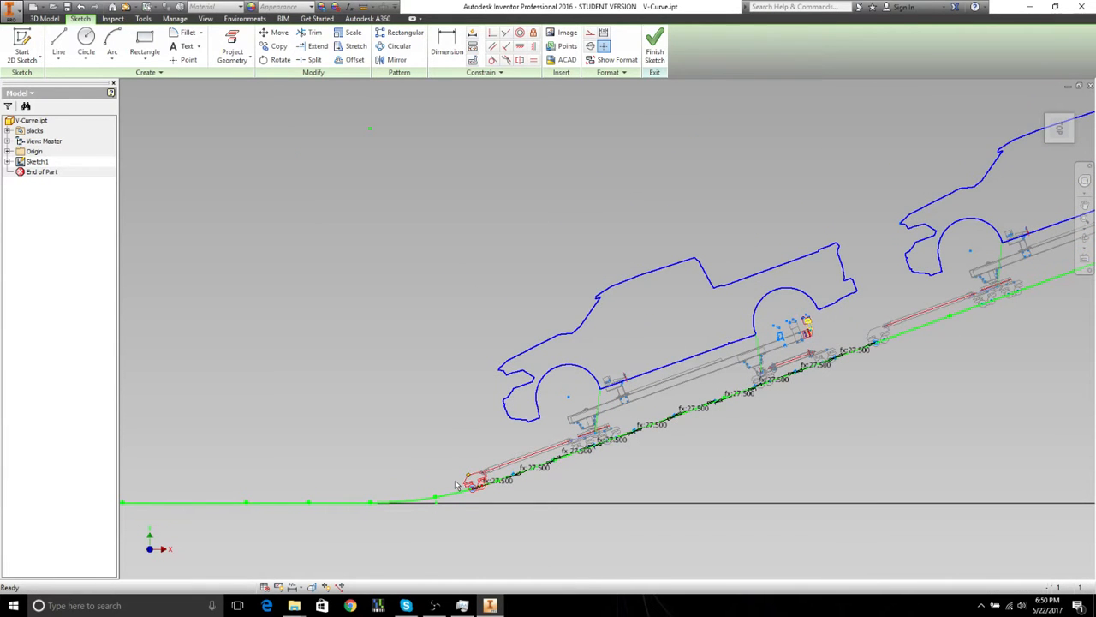
left_click_drag(456, 485, 266, 484)
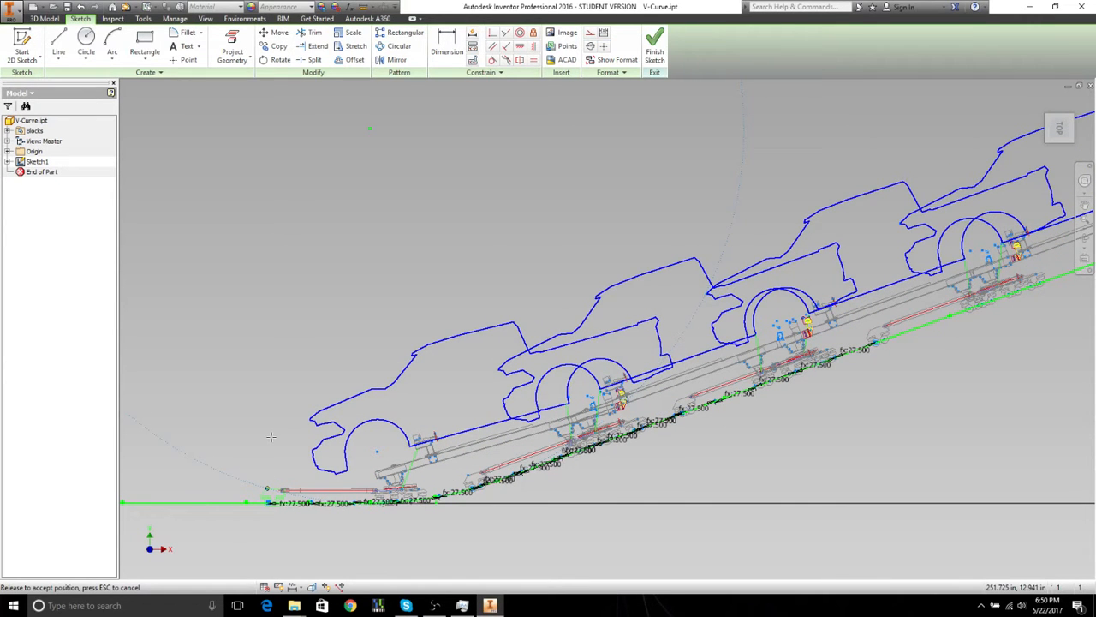
Step: Measure the length of the chain's curve again with the lower carrier straddling the bend at the foot of the incline
key("m")
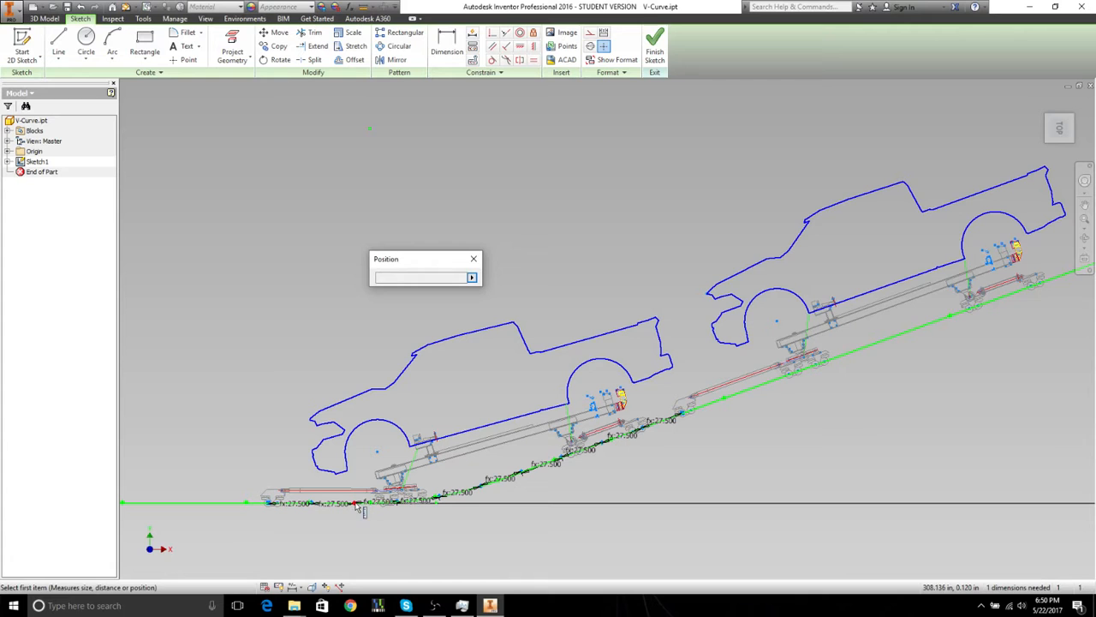
left_click(469, 494)
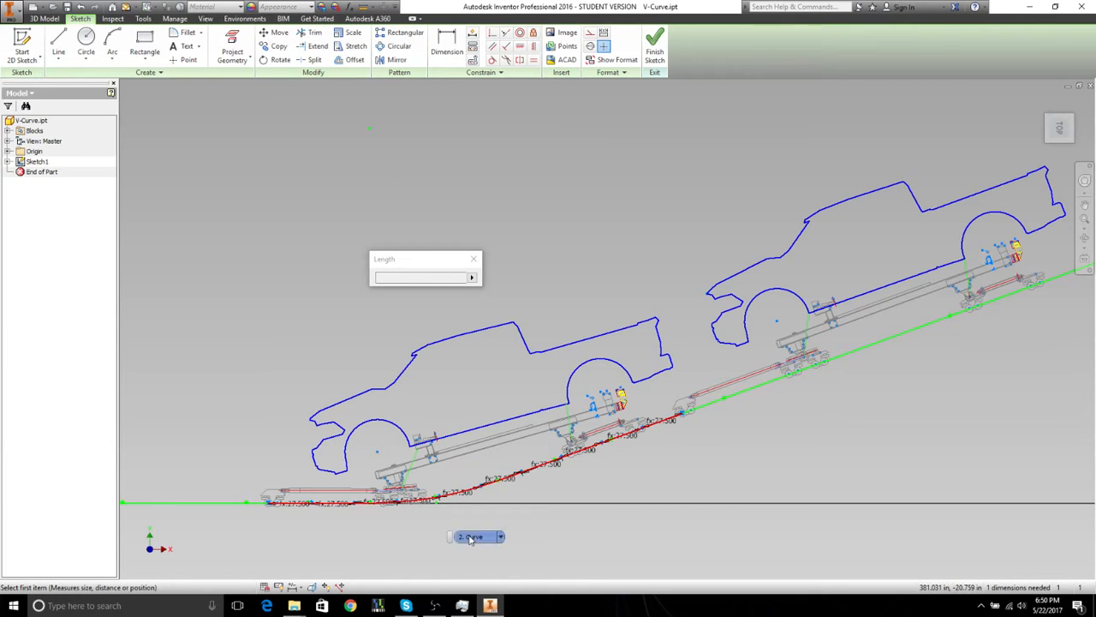
left_click(470, 532)
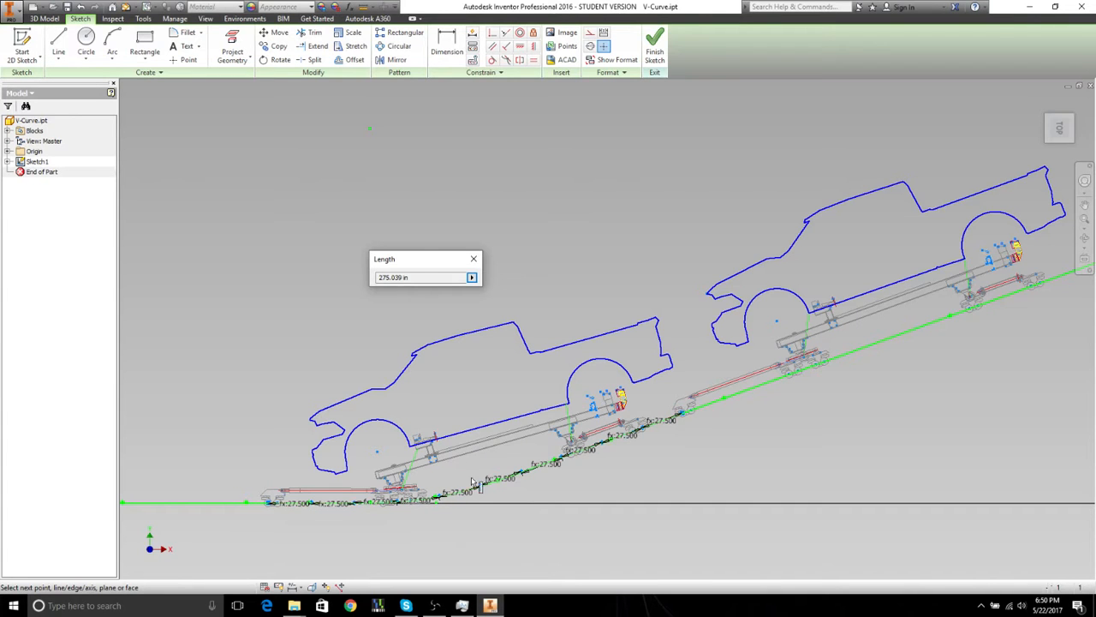
middle_click_drag(604, 367, 519, 452)
key("Escape")
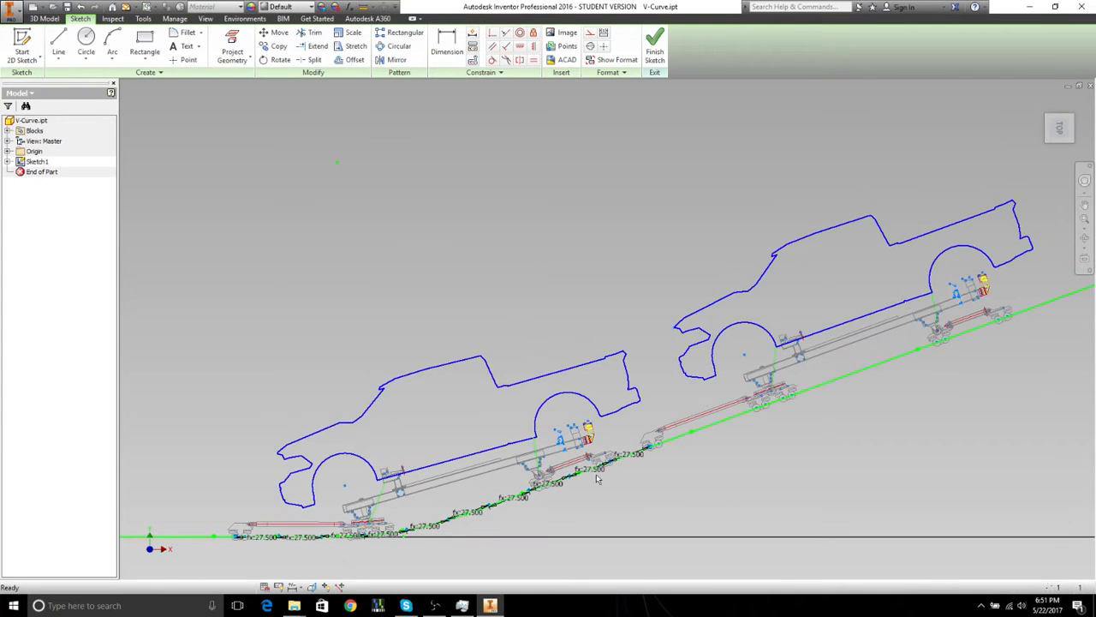
Step: Try sliding the linked carriers up the track until the upper one reaches the upper flat section, and undo the move
middle_click_drag(601, 457, 552, 433)
scroll(553, 433, "down", 3)
middle_click_drag(688, 417, 604, 420)
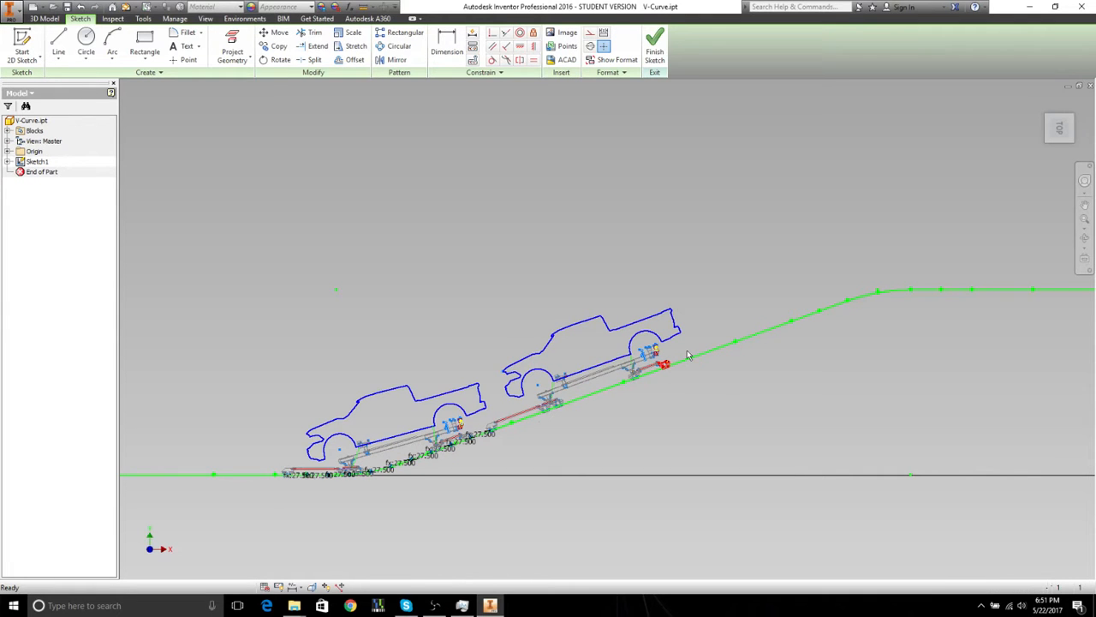
mouse_move(693, 349)
left_mouse_down()
mouse_move(857, 274)
mouse_move(974, 255)
left_mouse_up()
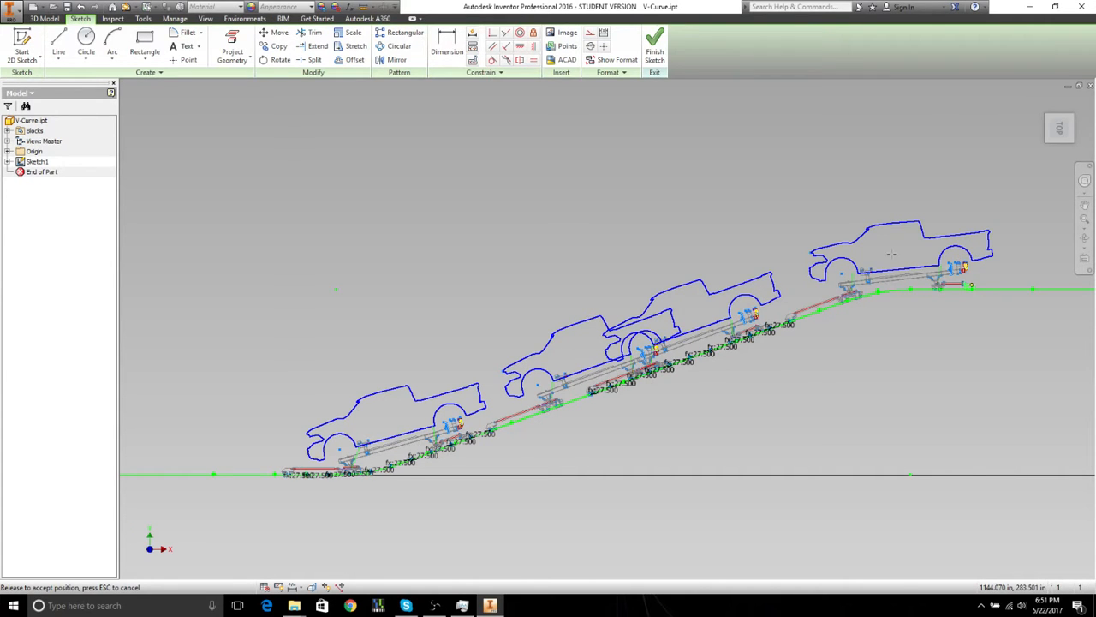
mouse_move(892, 252)
left_mouse_down()
mouse_move(814, 267)
mouse_move(888, 254)
left_mouse_up()
key("ctrl+z")
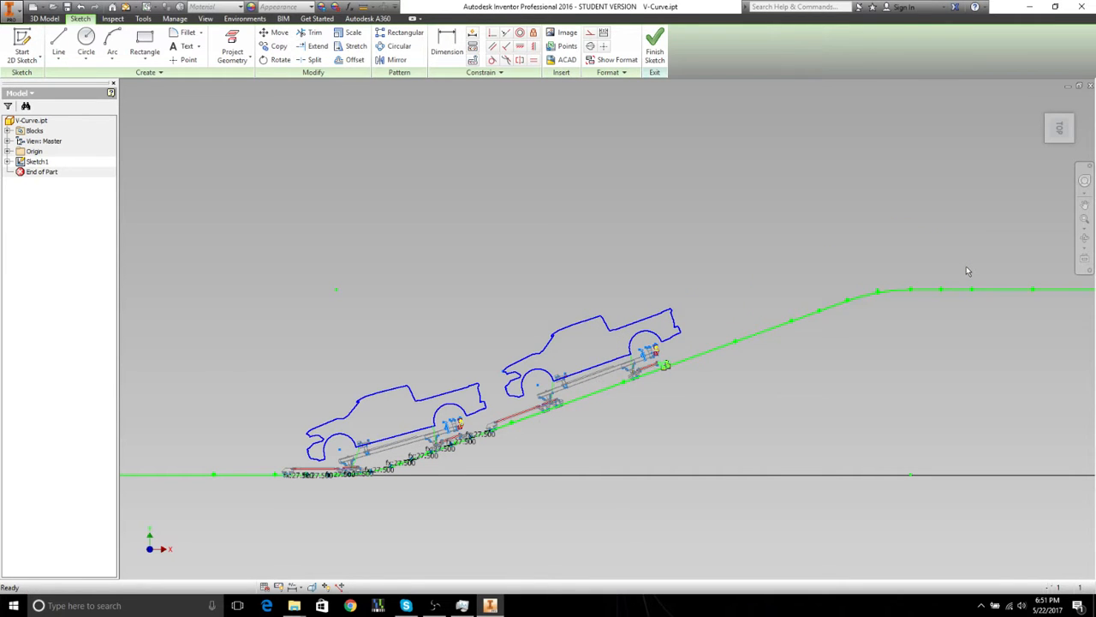
Step: Dimension the horizontal distance from the upper carrier's front trolley to the end of the upper track and set it to 500 in
scroll(968, 270, "down", 1)
middle_click_drag(968, 271, 626, 287)
left_click(447, 45)
scroll(378, 367, "up", 4)
scroll(377, 368, "up", 3)
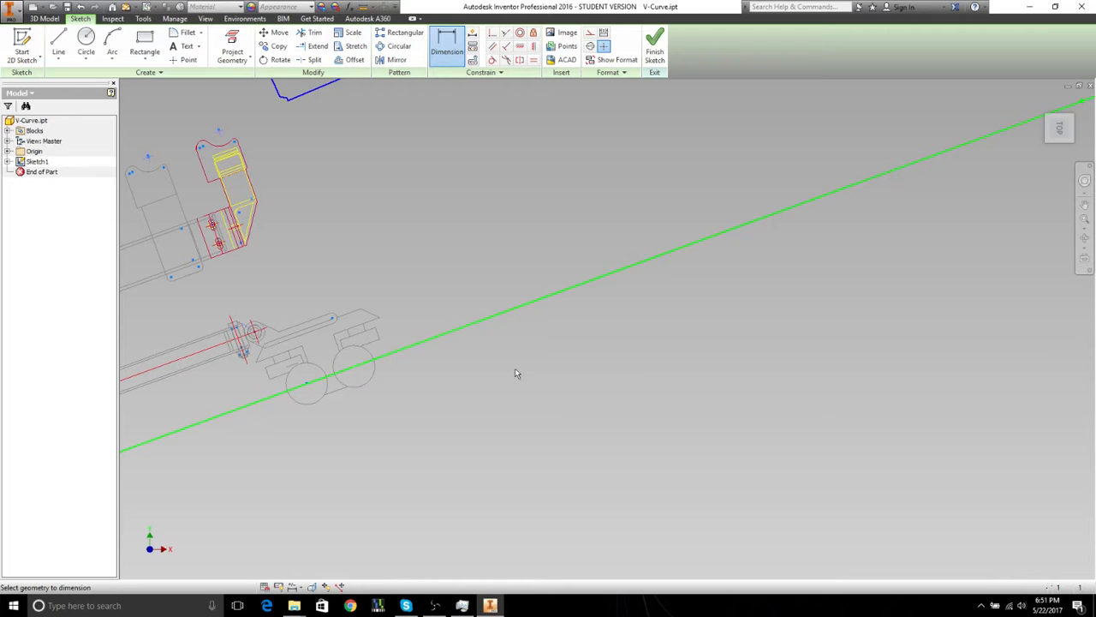
scroll(515, 369, "down", 6)
left_click(832, 320)
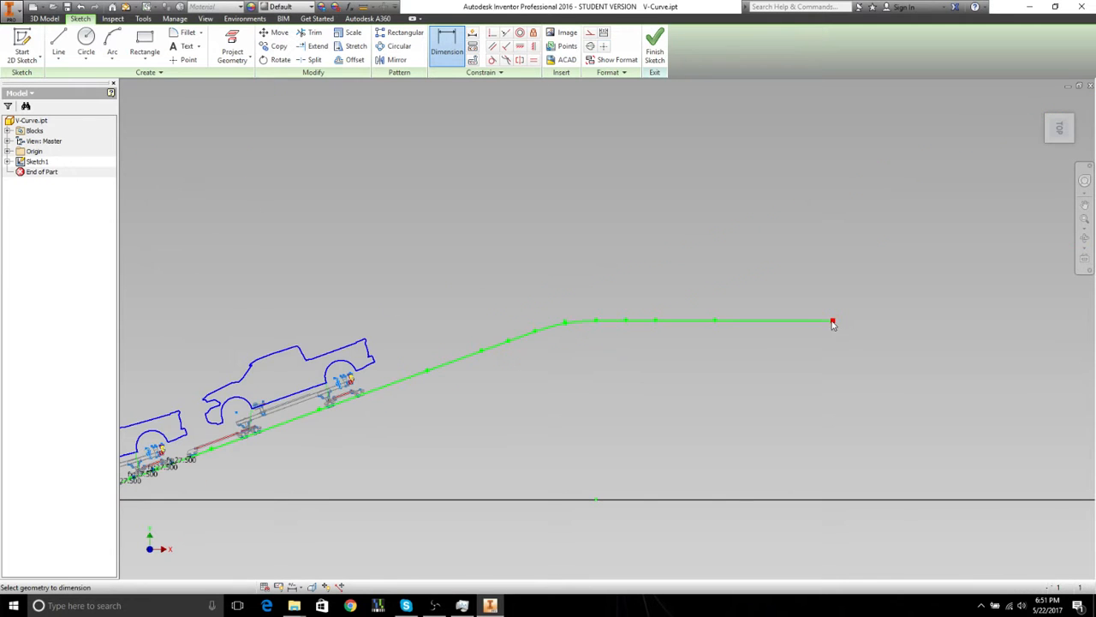
left_click(609, 249)
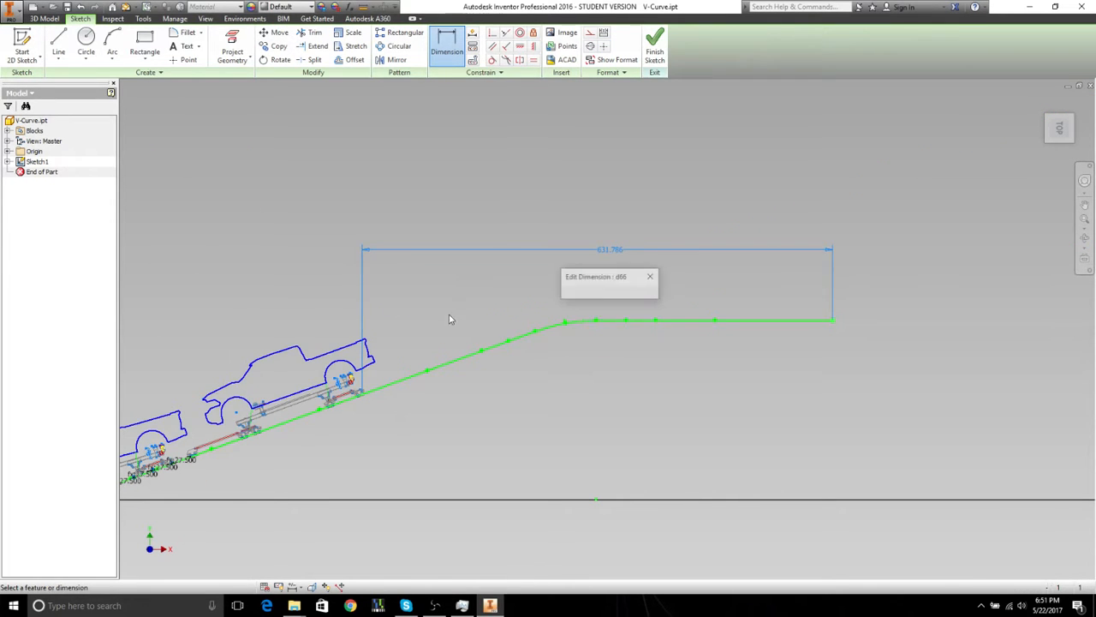
middle_click_drag(460, 315, 644, 315)
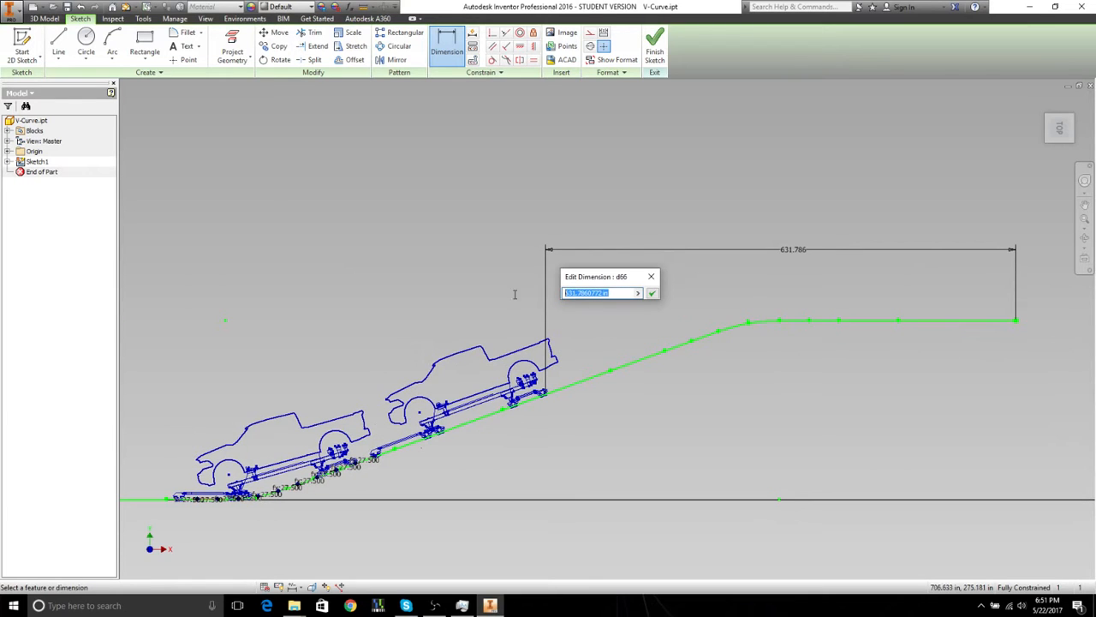
type("500")
key("Return")
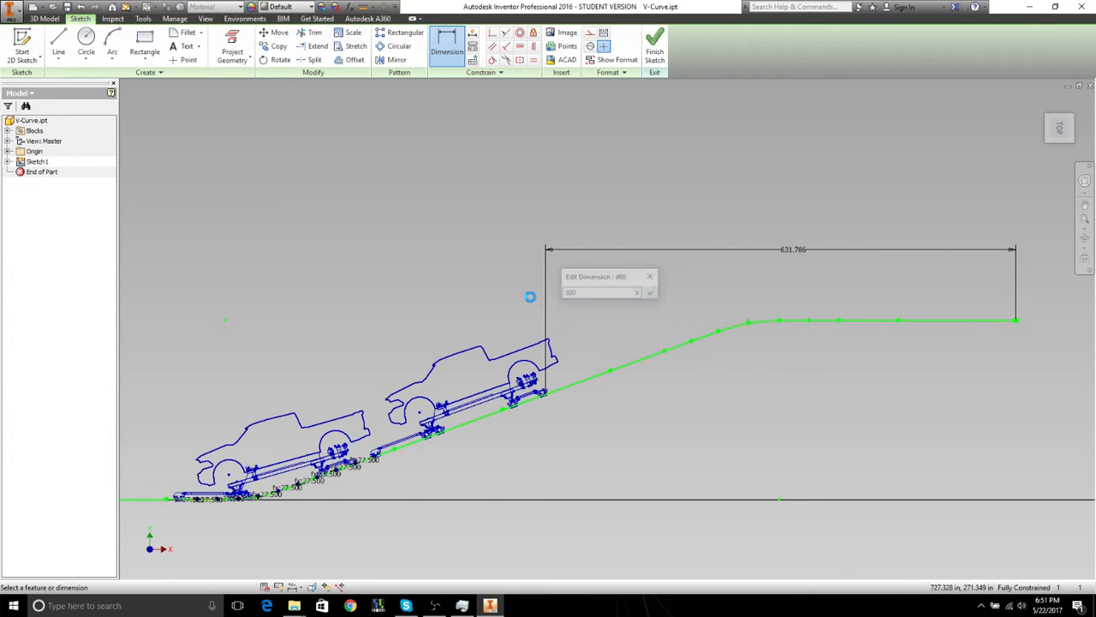
key("Escape")
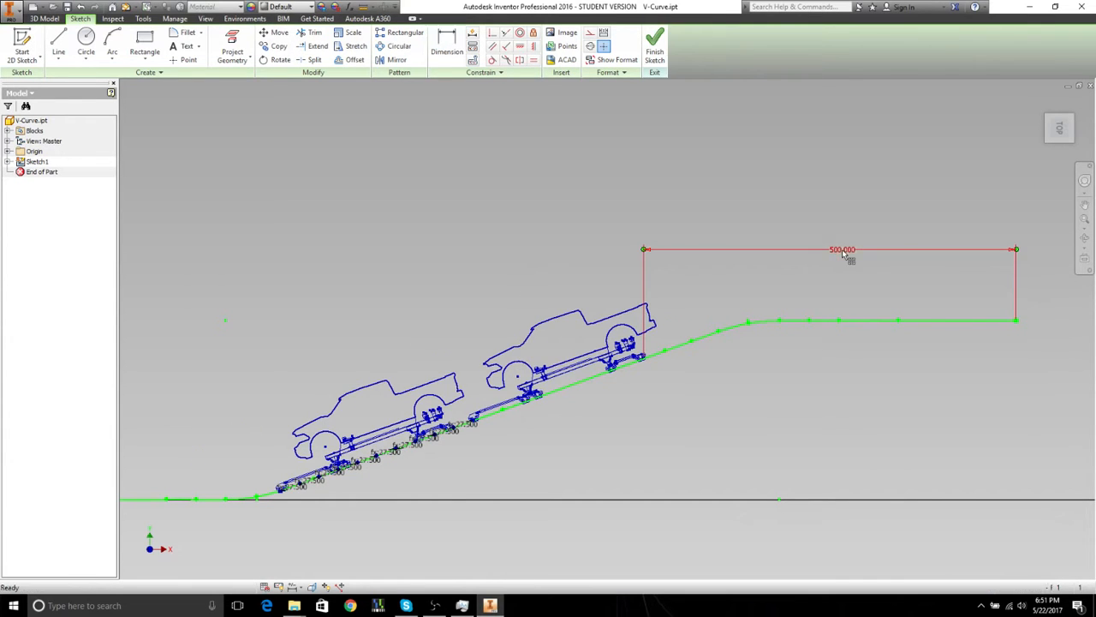
Step: Set the horizontal distance between the upper carrier and the end of the track to 400 in
double_click(841, 251)
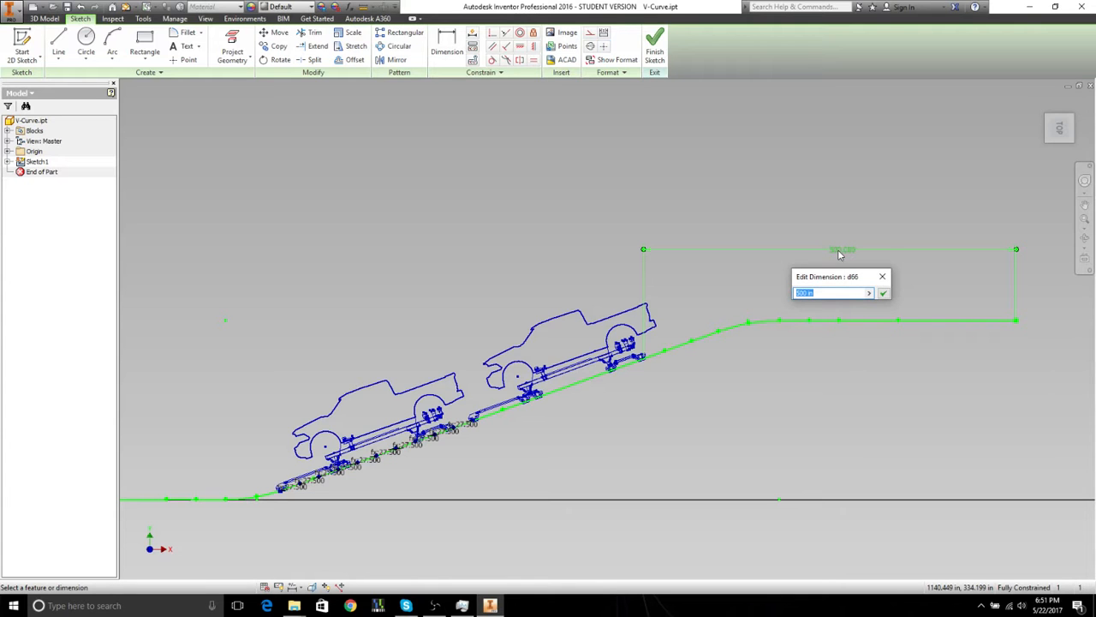
type("400")
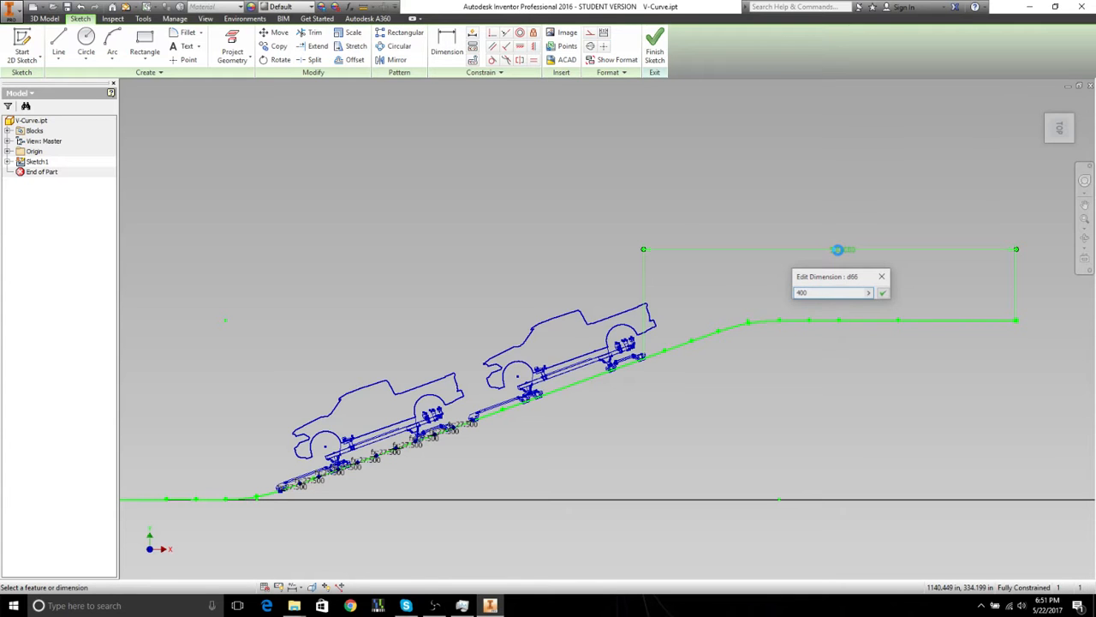
key("Return")
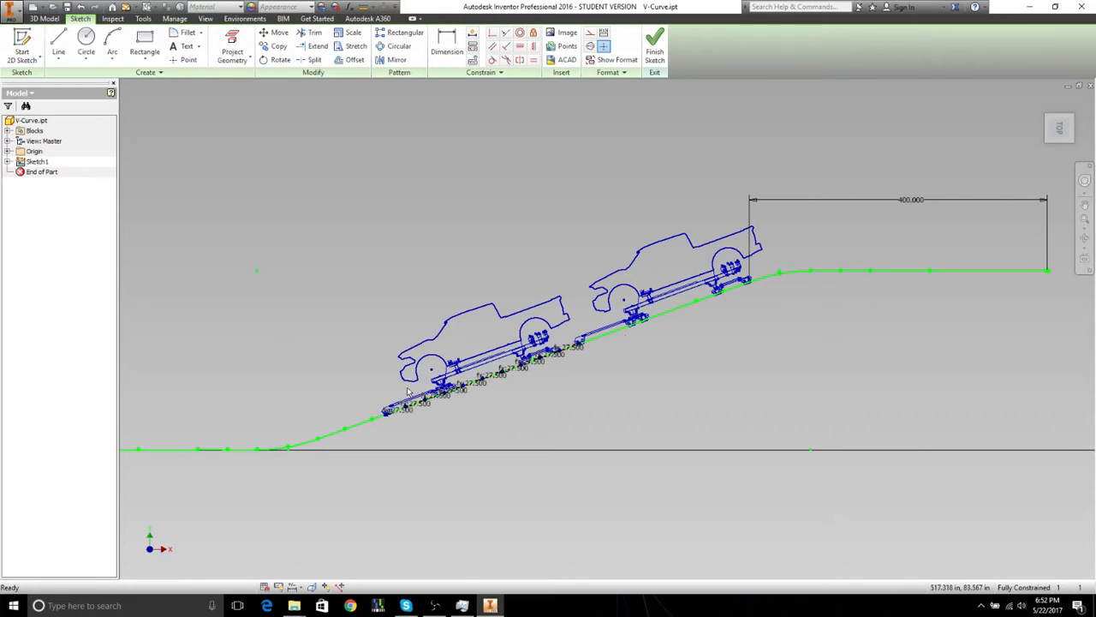
Step: Sketch a line about 18 in long from the underside corner of the lower truck's front bumper down to the carrier's front tow bar
scroll(418, 409, "down", 5)
scroll(422, 415, "down", 2)
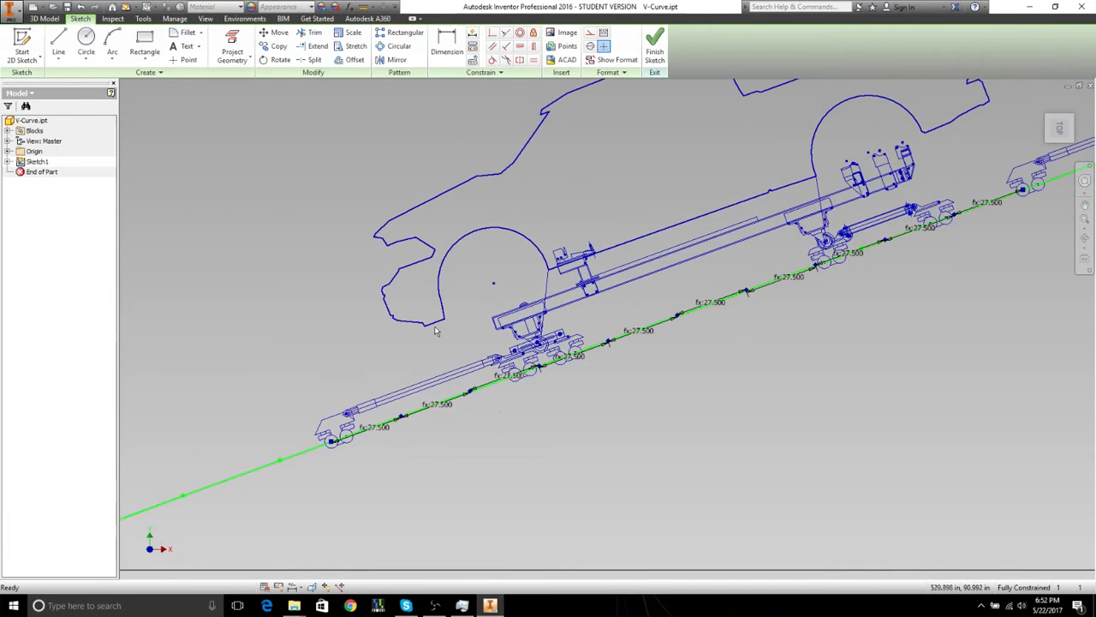
scroll(418, 326, "down", 2)
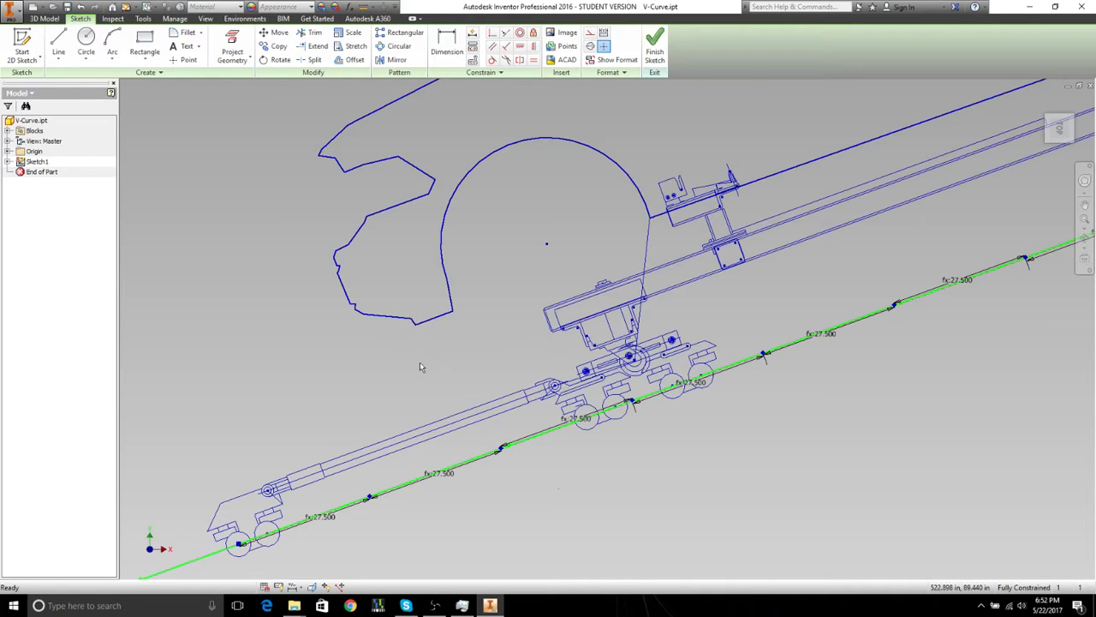
scroll(445, 425, "up", 2)
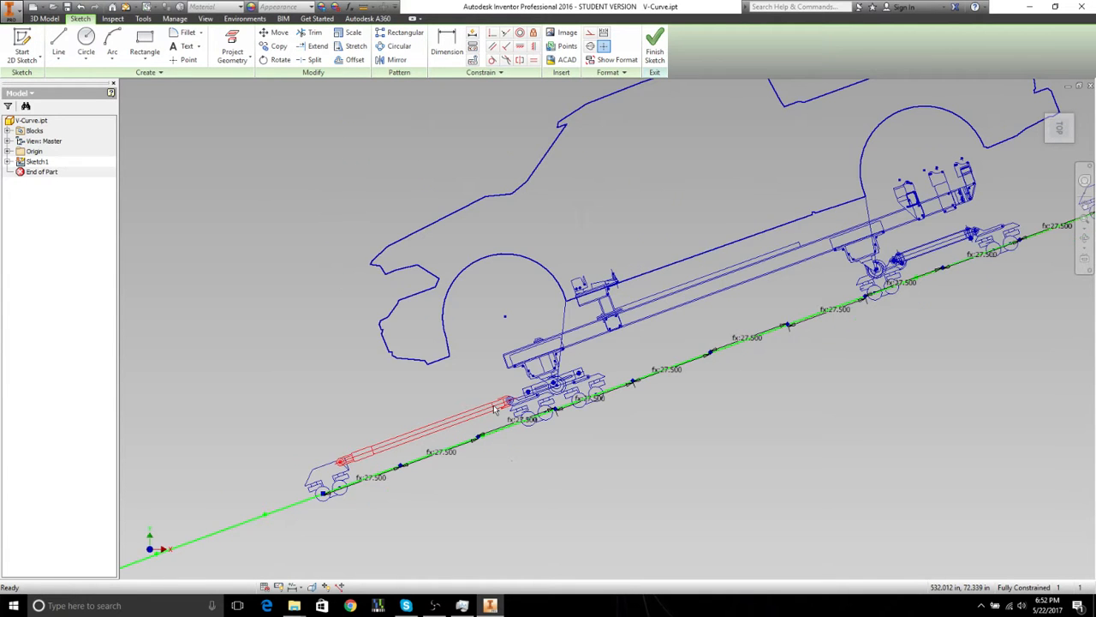
scroll(651, 375, "up", 3)
scroll(482, 333, "down", 5)
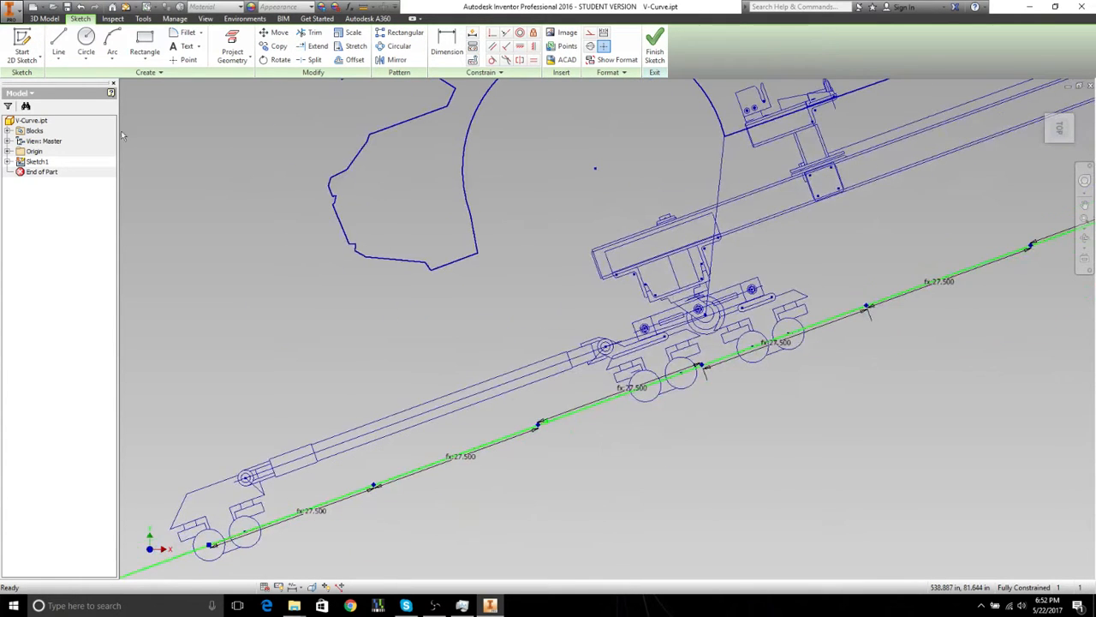
left_click(58, 43)
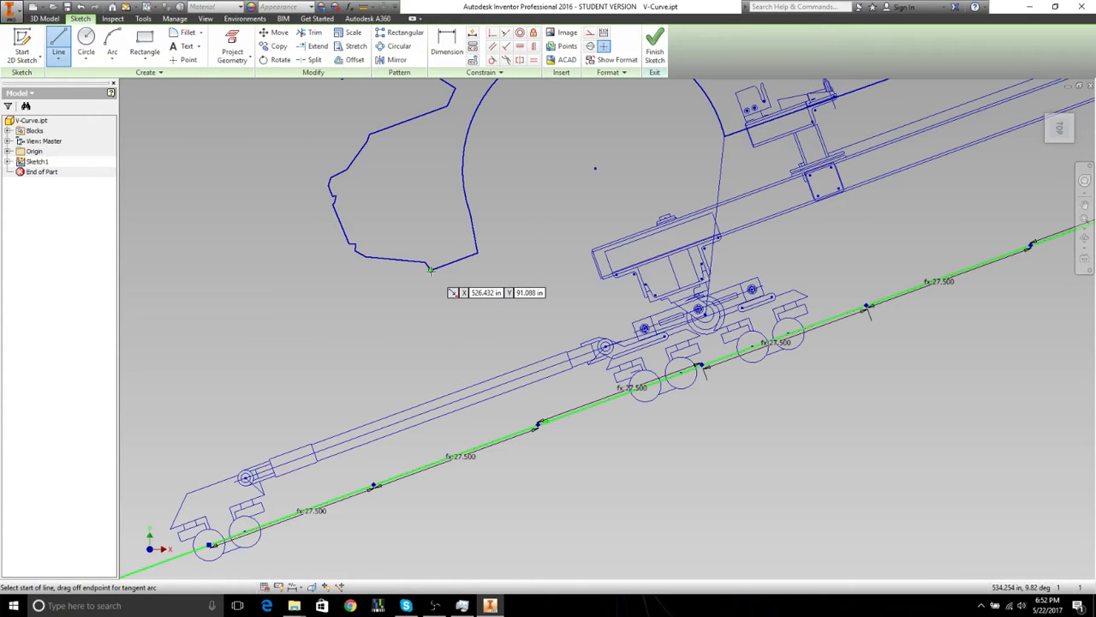
left_click(431, 270)
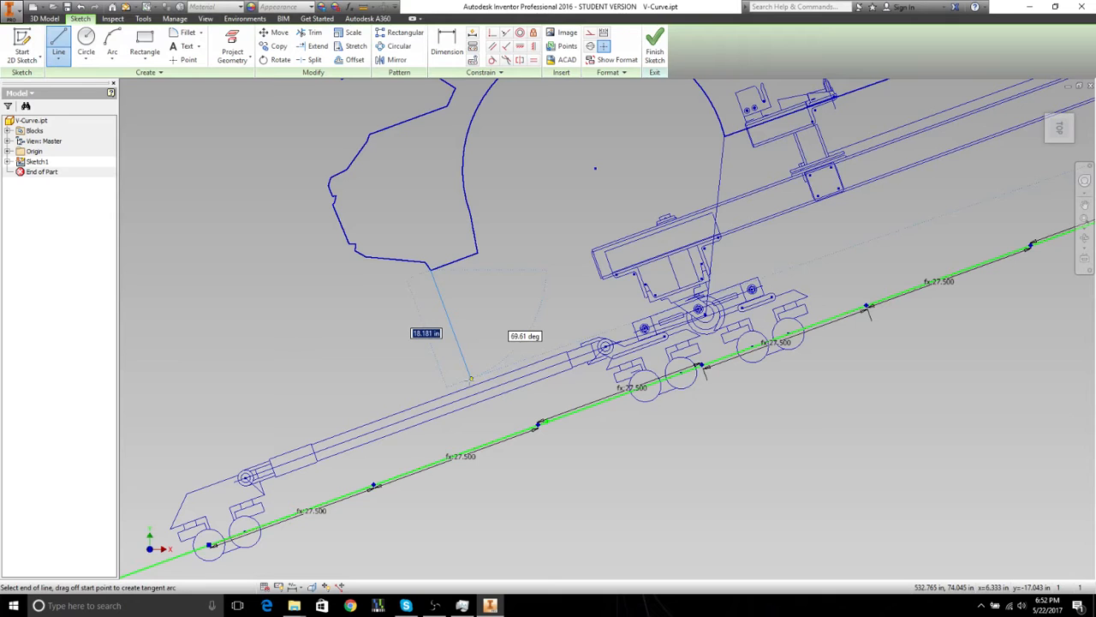
left_click(470, 378)
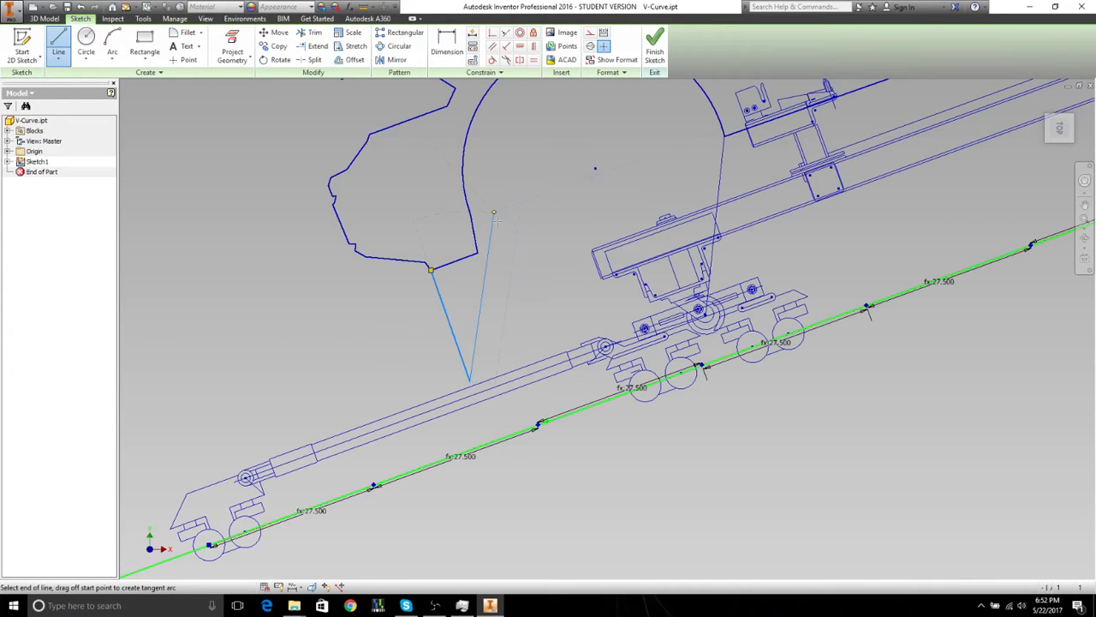
key("Escape")
Step: Constrain the bumper clearance line perpendicular to the tow bar and make its lower endpoint coincident with the bar's upper edge
left_click(506, 48)
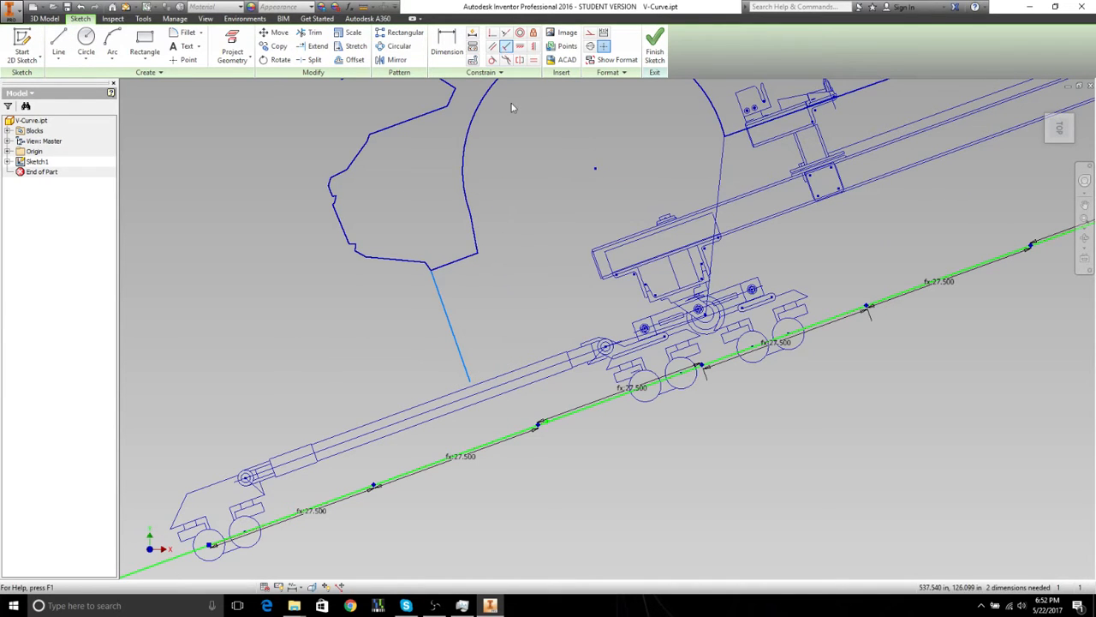
left_click(468, 368)
left_click(488, 390)
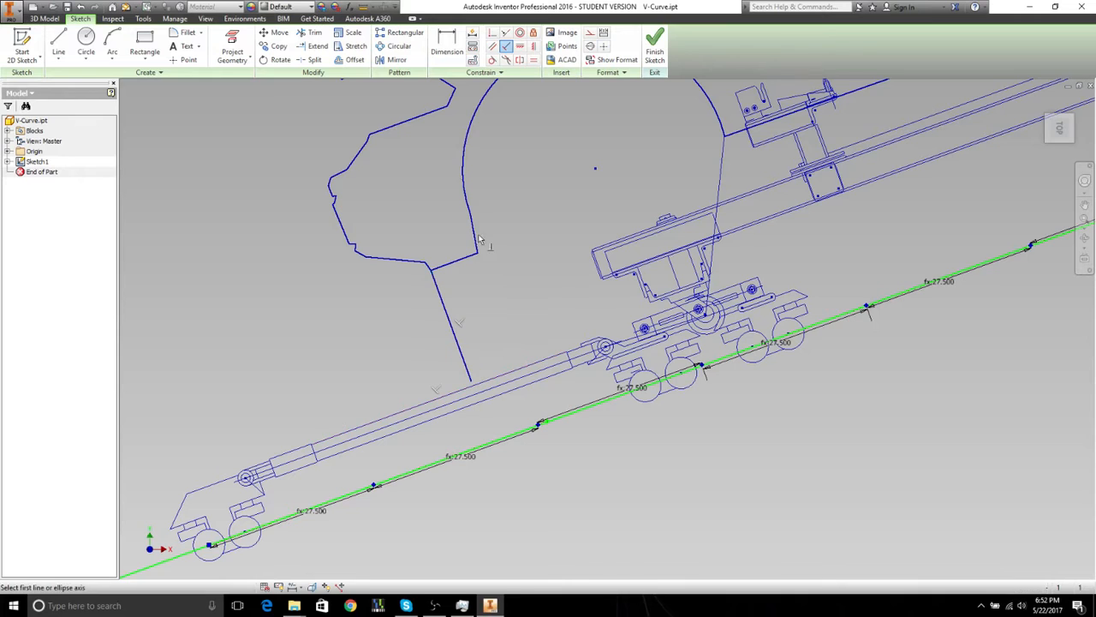
left_click(492, 32)
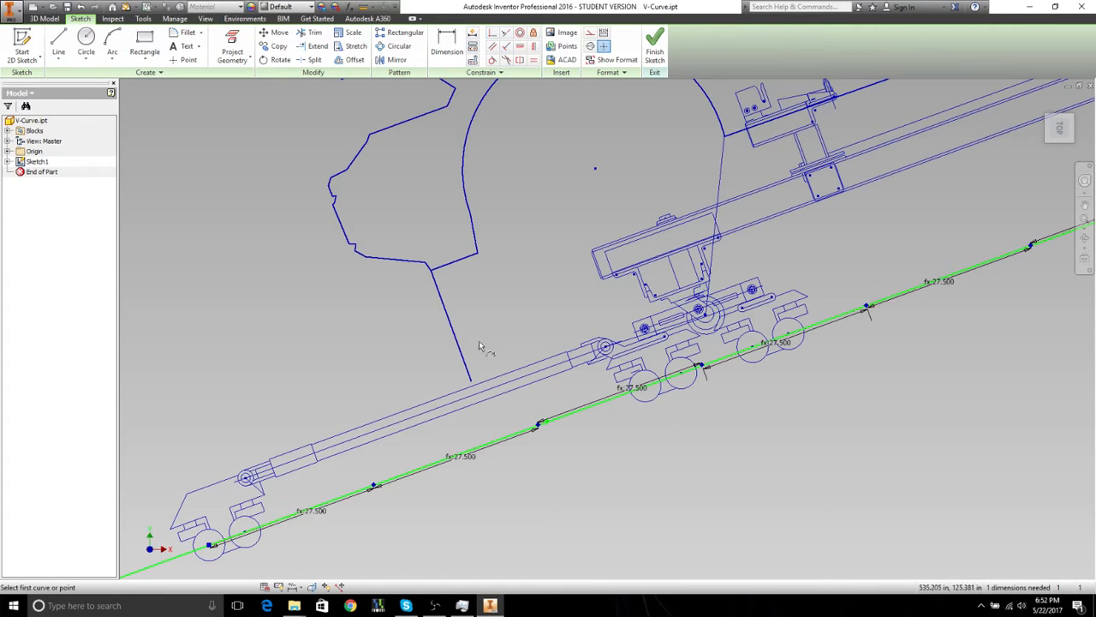
left_click(478, 388)
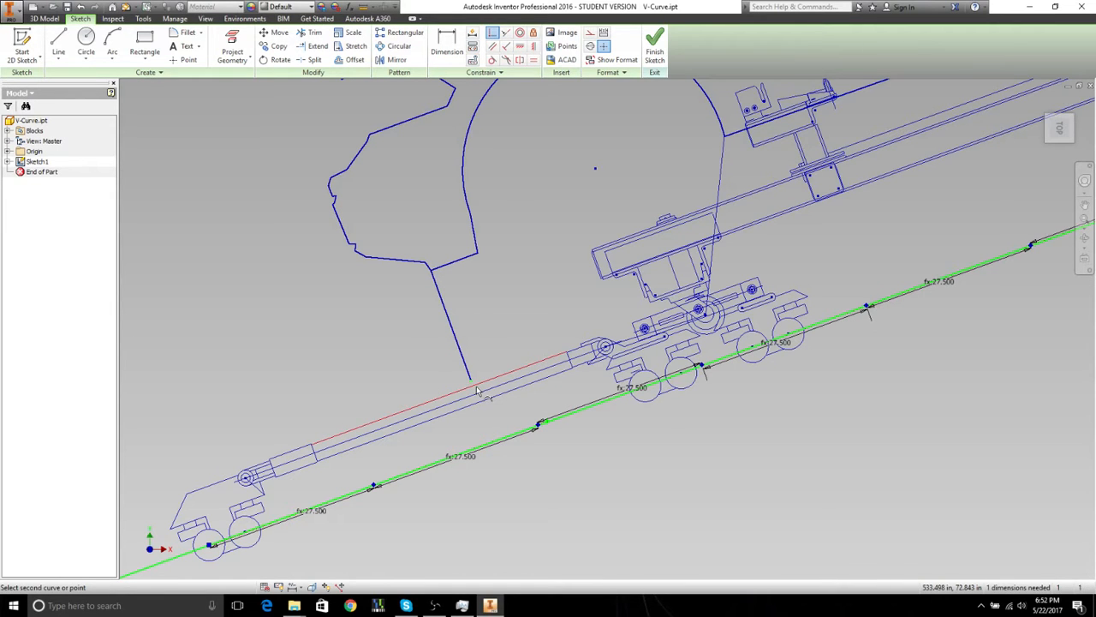
left_click(478, 390)
key("Escape")
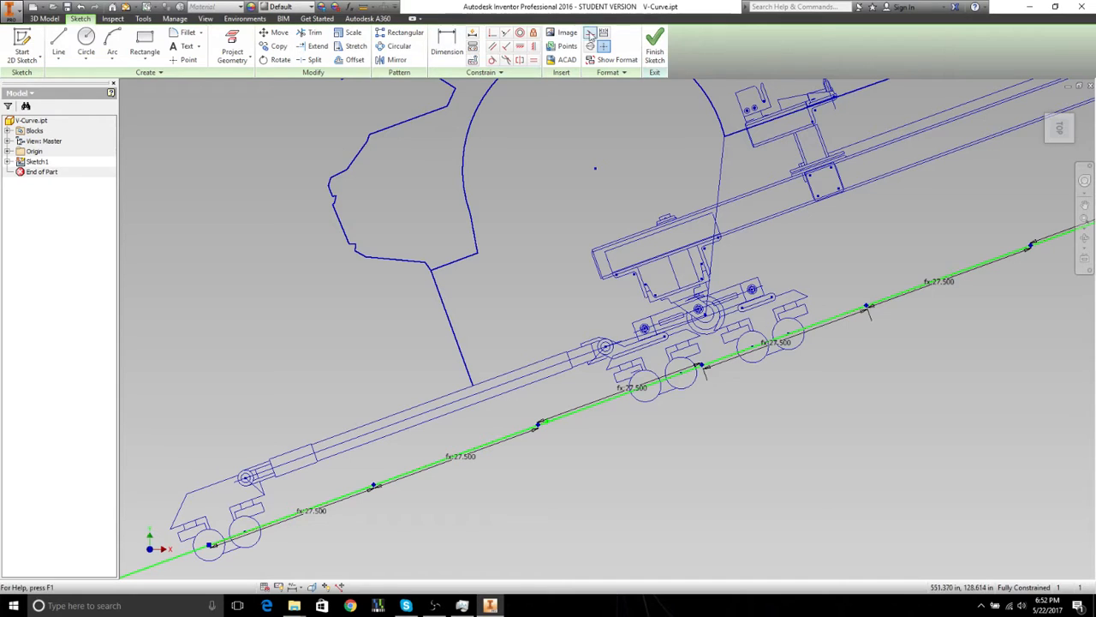
Step: Add an aligned driven dimension to the clearance line between the front bumper and the tow bar
left_click(448, 51)
left_click(456, 337)
right_click(487, 330)
left_click(495, 382)
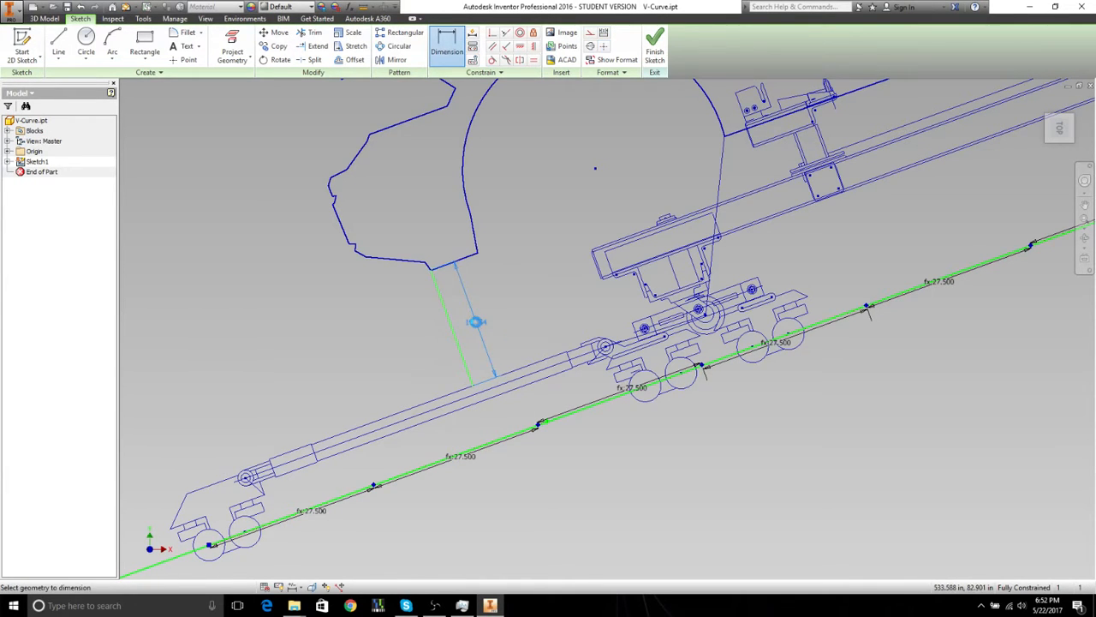
left_click(487, 332)
left_click(249, 105)
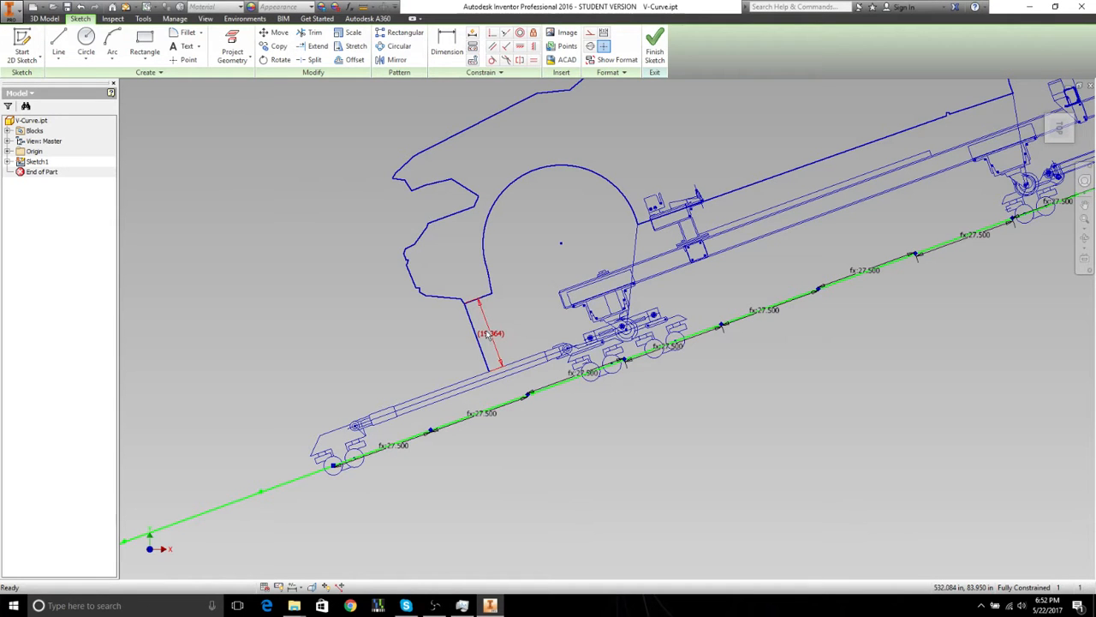
Step: Draw a line between the top of the rear link bar's front bolt and the lower corner of the carrier's middle rear support bracket
scroll(487, 334, "up", 3)
middle_click_drag(959, 158, 744, 280)
scroll(697, 332, "down", 6)
middle_click_drag(697, 332, 607, 364)
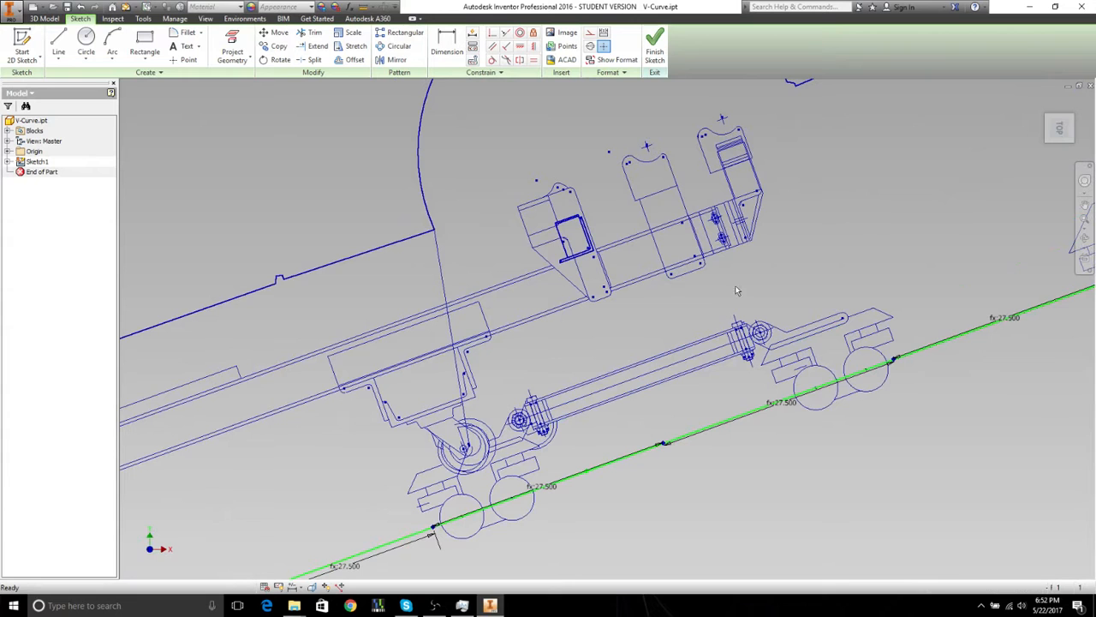
left_click(67, 48)
scroll(754, 347, "down", 3)
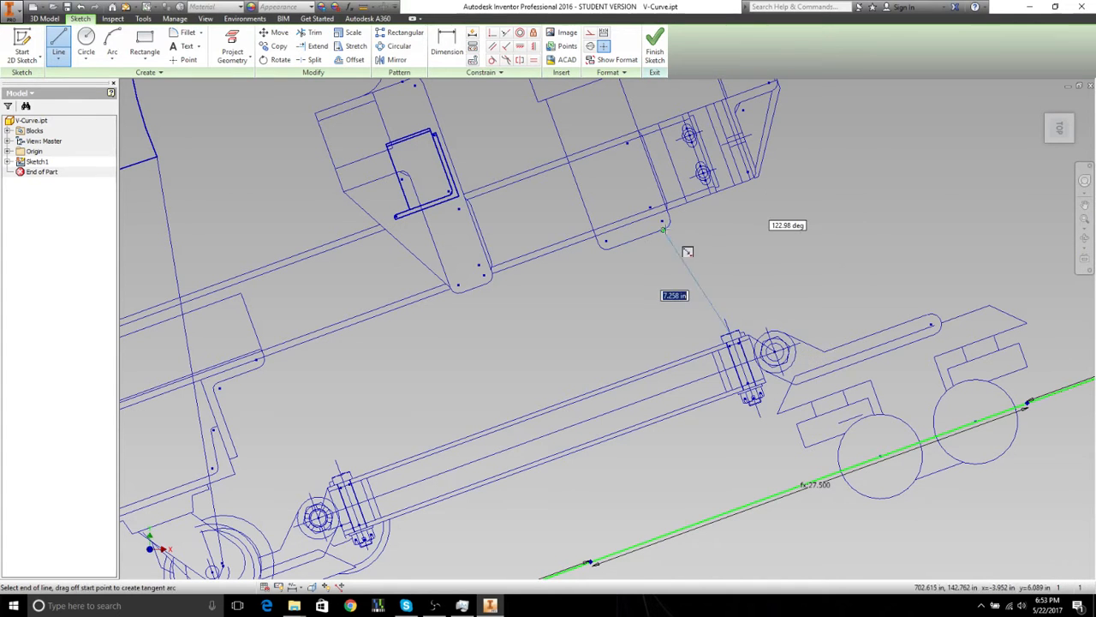
left_click(730, 334)
left_click(630, 272)
Step: Add an aligned driven dimension to the clearance line between the link bar bolt and the support bracket
left_click(453, 57)
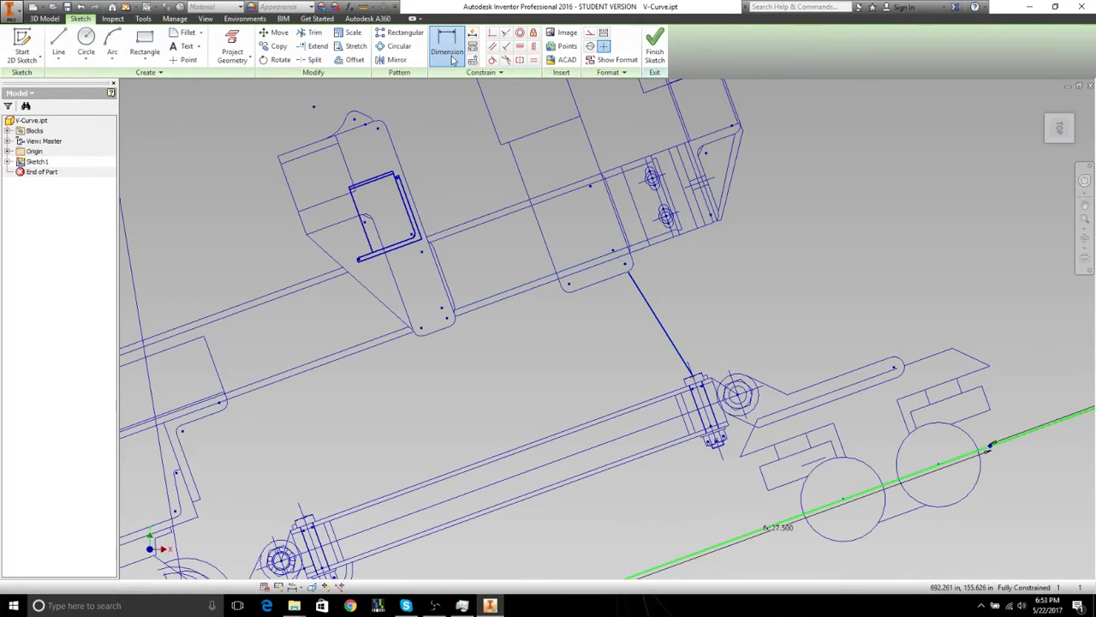
left_click(664, 330)
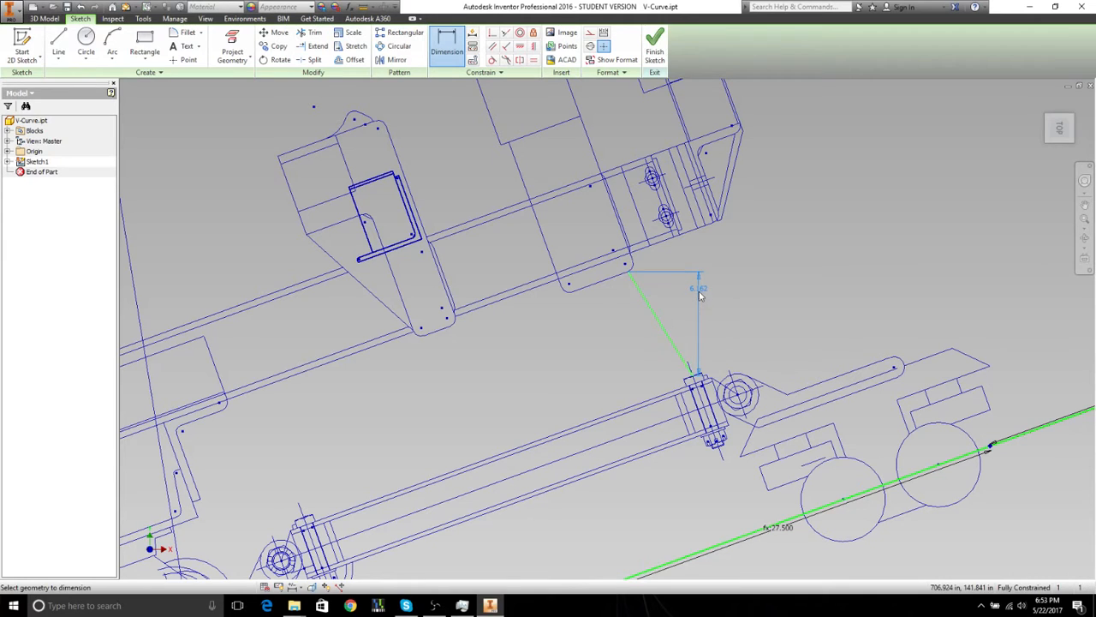
right_click(698, 288)
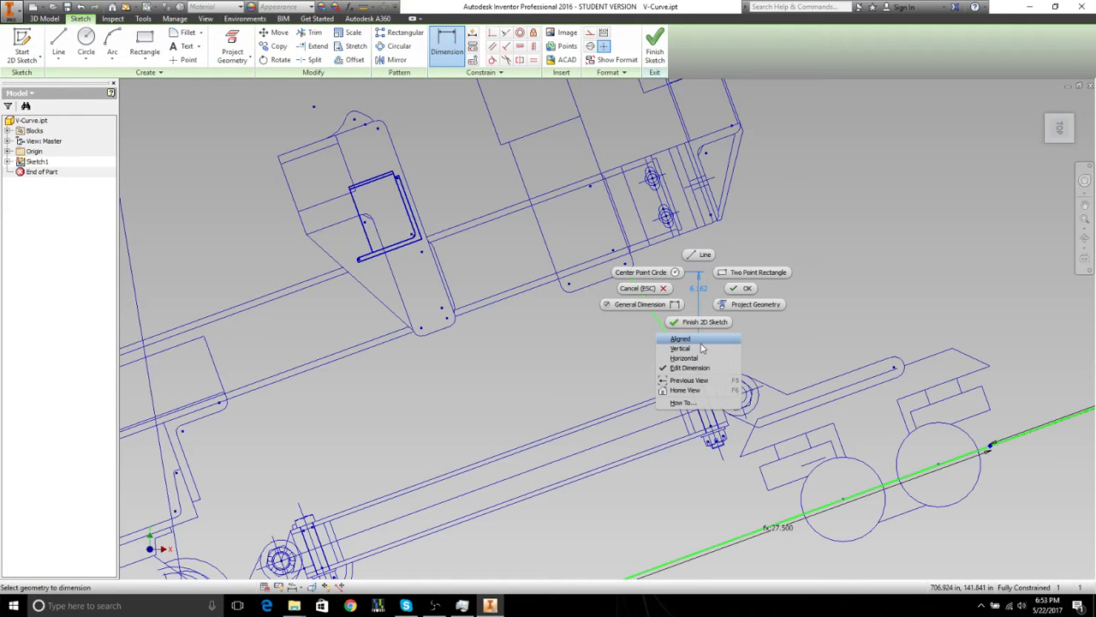
left_click(703, 342)
middle_click_drag(552, 299, 539, 323)
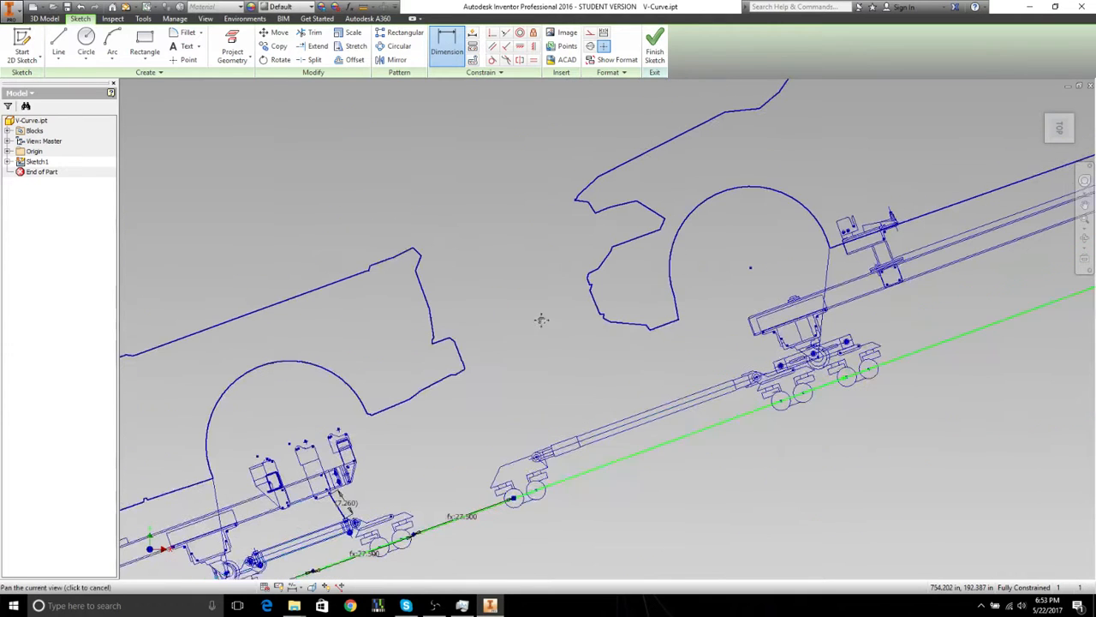
key("Escape")
Step: Draw a line from the lower truck's rear bumper corner to the foremost point of the upper truck's front bumper
left_click(58, 40)
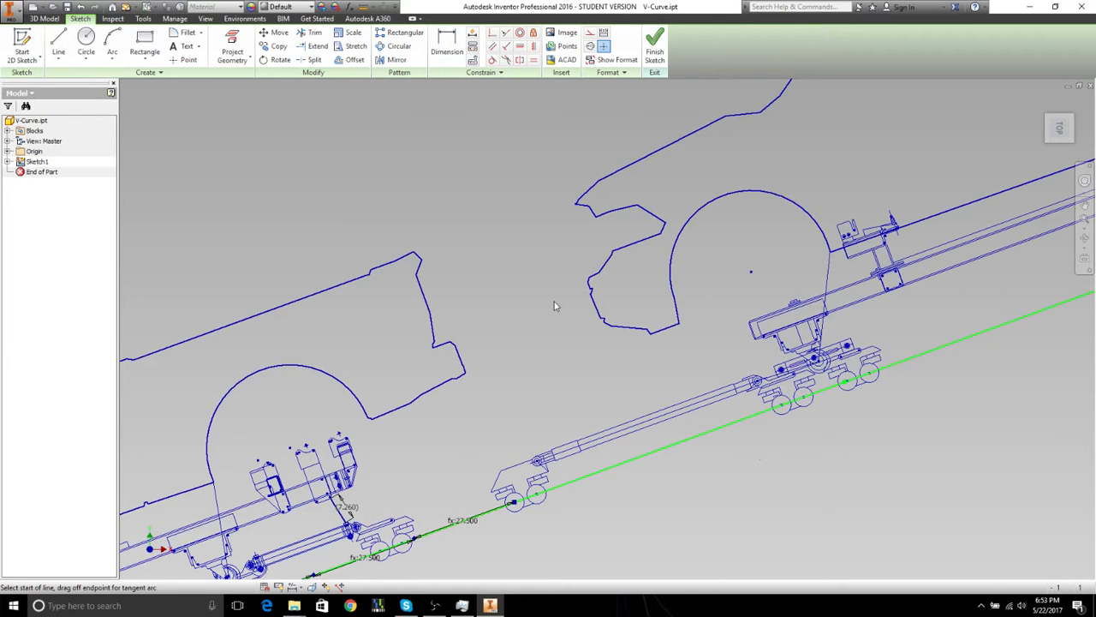
left_click(460, 343)
scroll(593, 294, "up", 5)
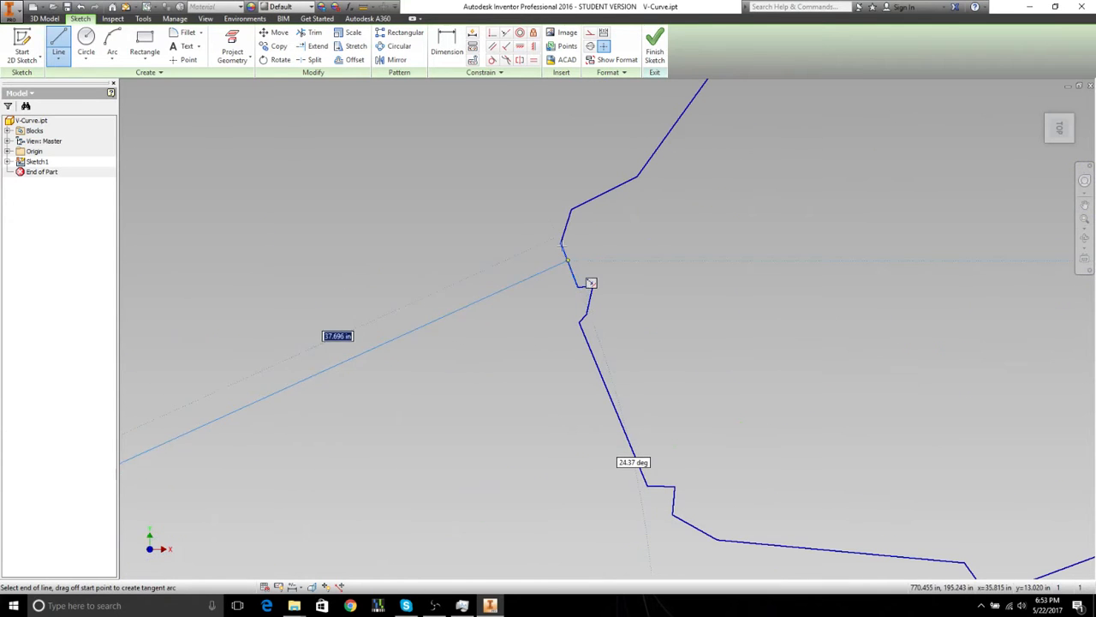
left_click(561, 241)
scroll(504, 259, "down", 5)
middle_click_drag(495, 258, 580, 276)
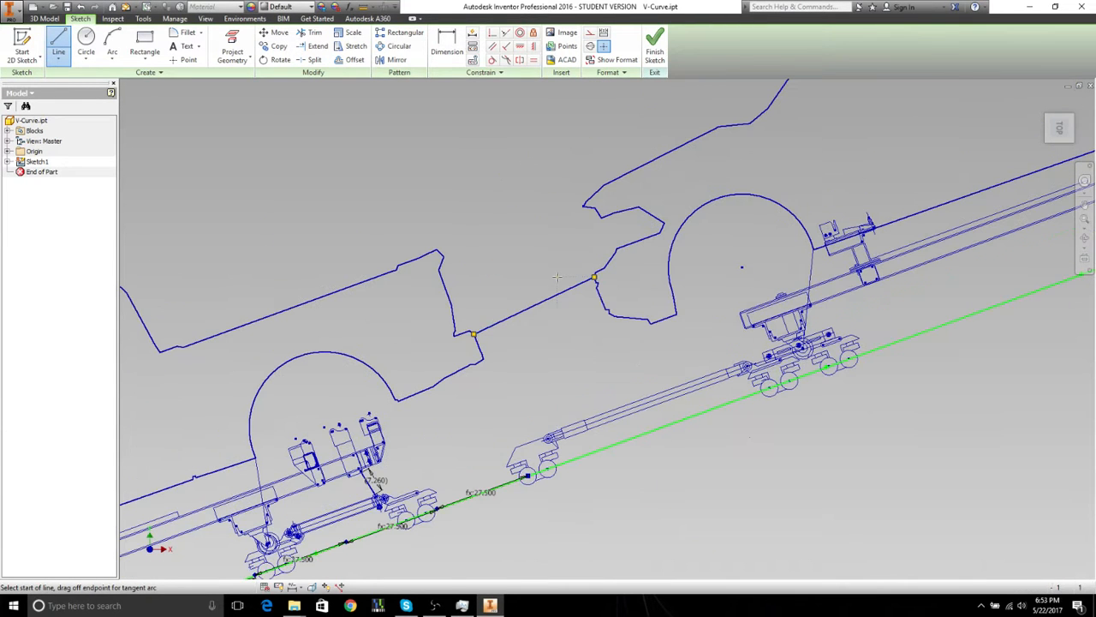
Step: Add an aligned driven dimension to the line spanning the gap between the two trucks' bumpers
left_click(446, 52)
left_click(446, 52)
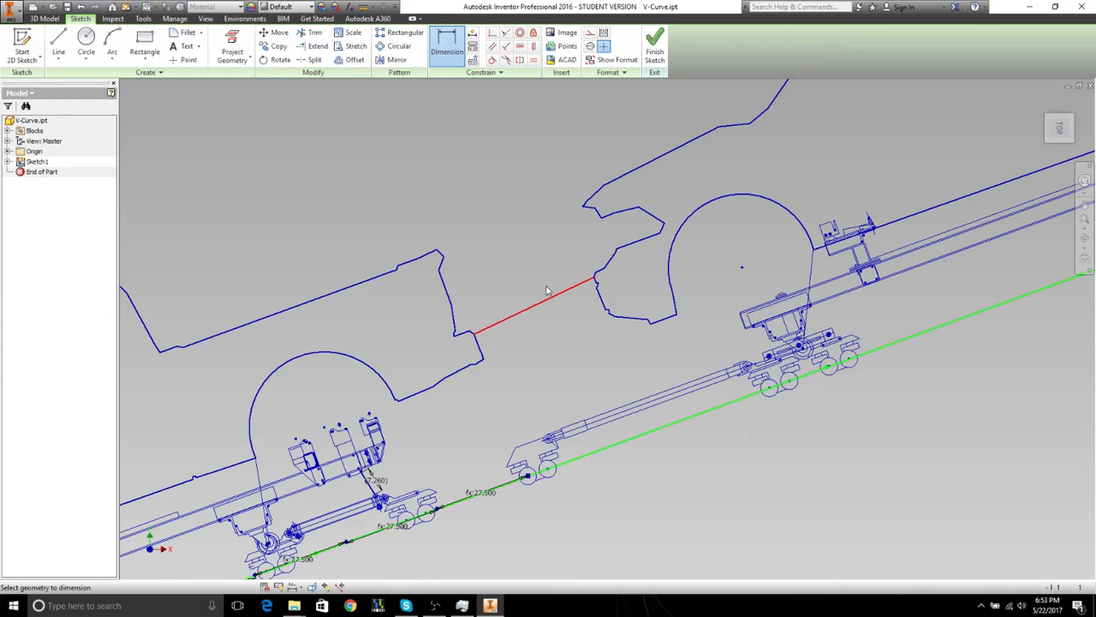
left_click(546, 291)
left_click(505, 292)
left_click(248, 106)
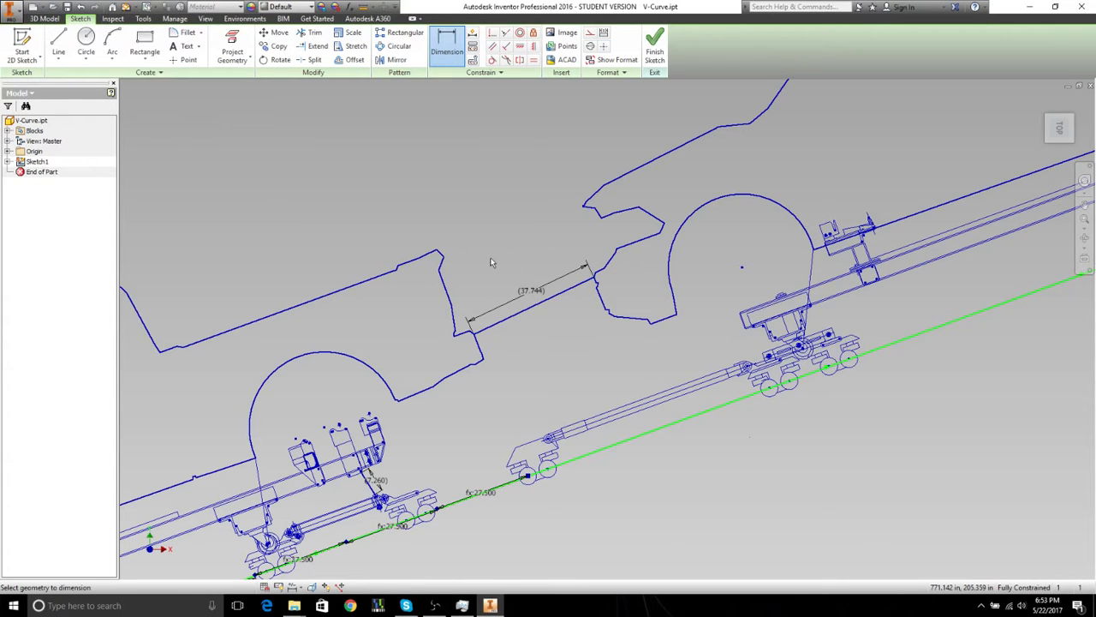
middle_click_drag(479, 259, 735, 165)
key("Escape")
middle_click_drag(385, 321, 568, 256)
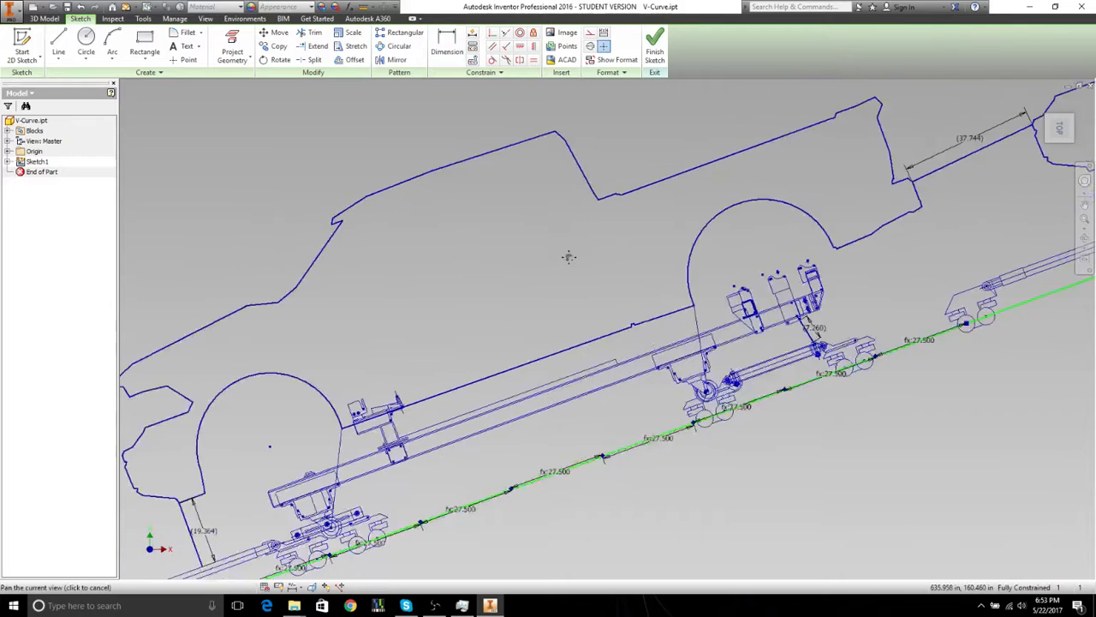
Step: Add a horizontal driven dimension from the track's start point to the lower corner of the lower truck's front bumper
scroll(570, 258, "down", 3)
middle_click_drag(629, 366, 671, 339)
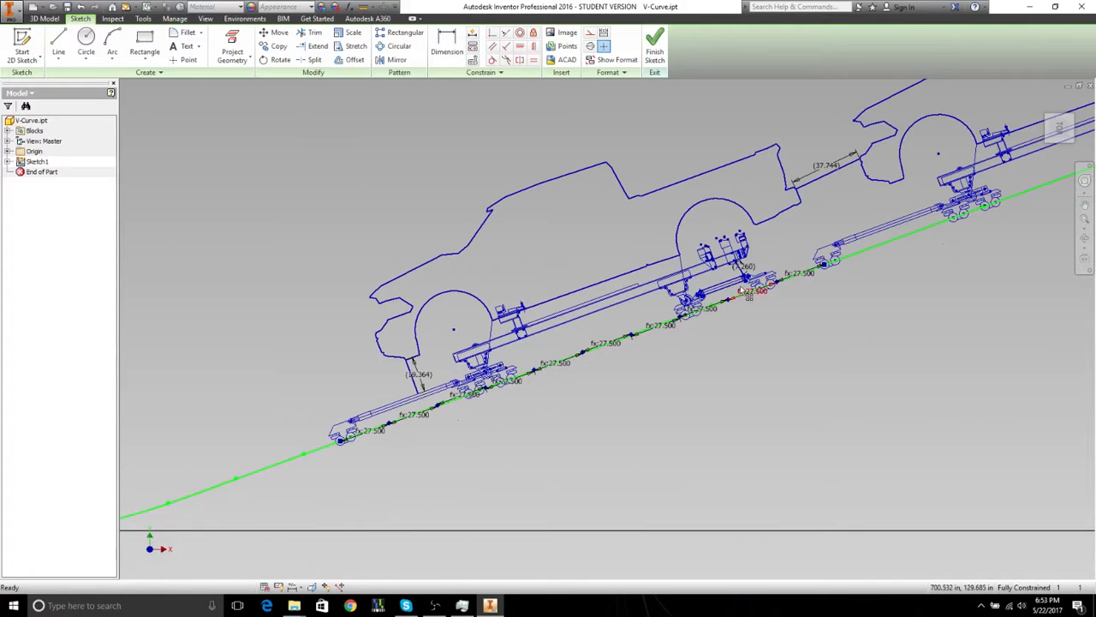
middle_click_drag(769, 353, 828, 395)
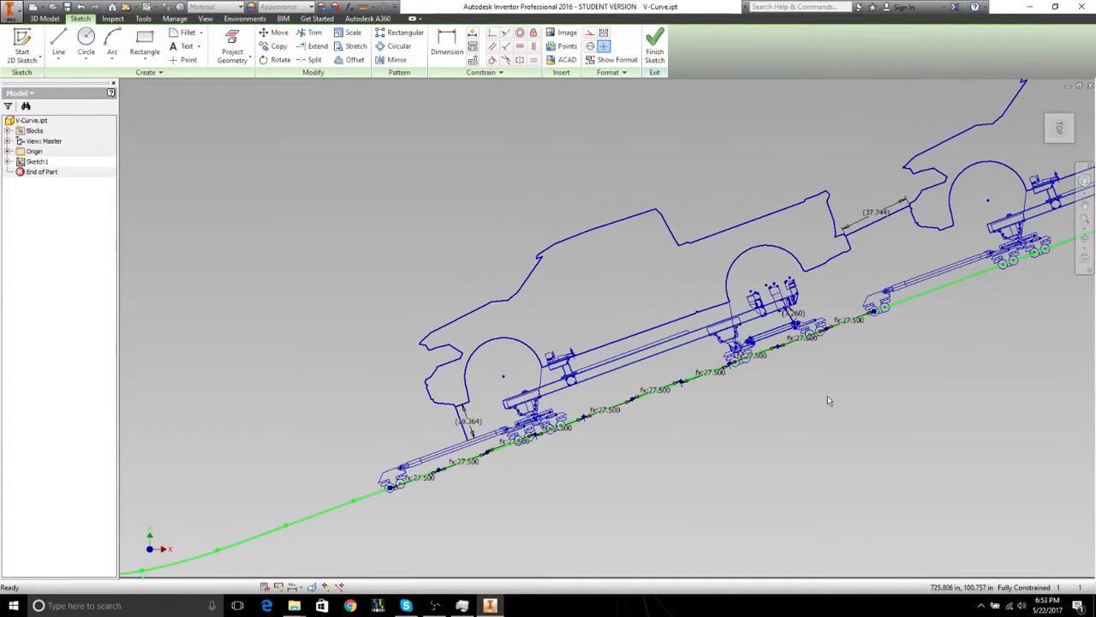
scroll(796, 463, "down", 2)
scroll(694, 428, "up", 2)
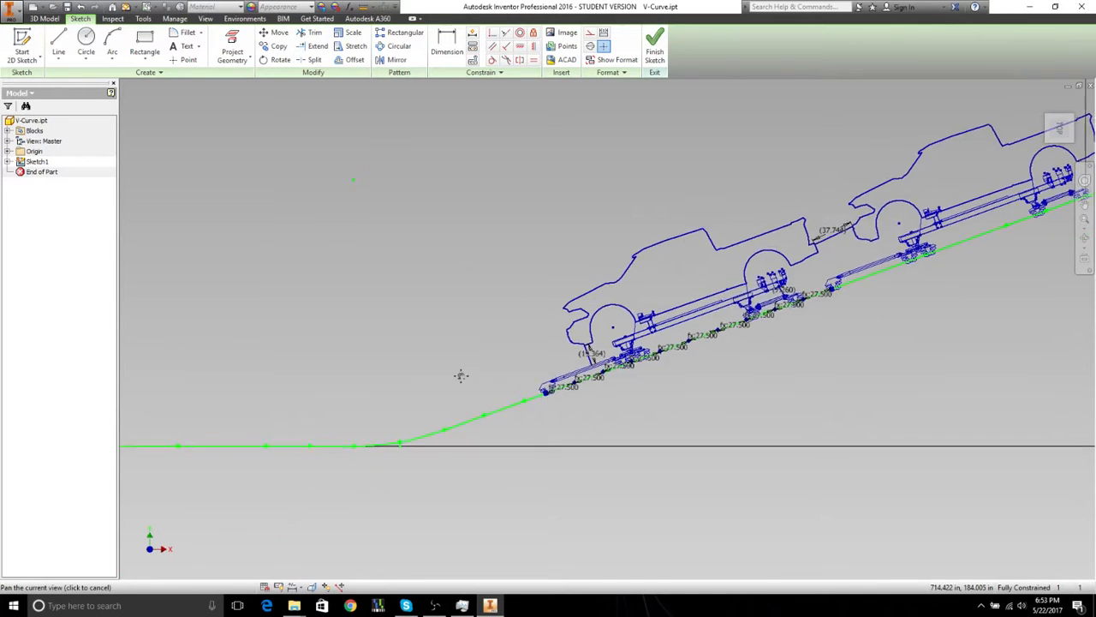
middle_click_drag(648, 406, 675, 410)
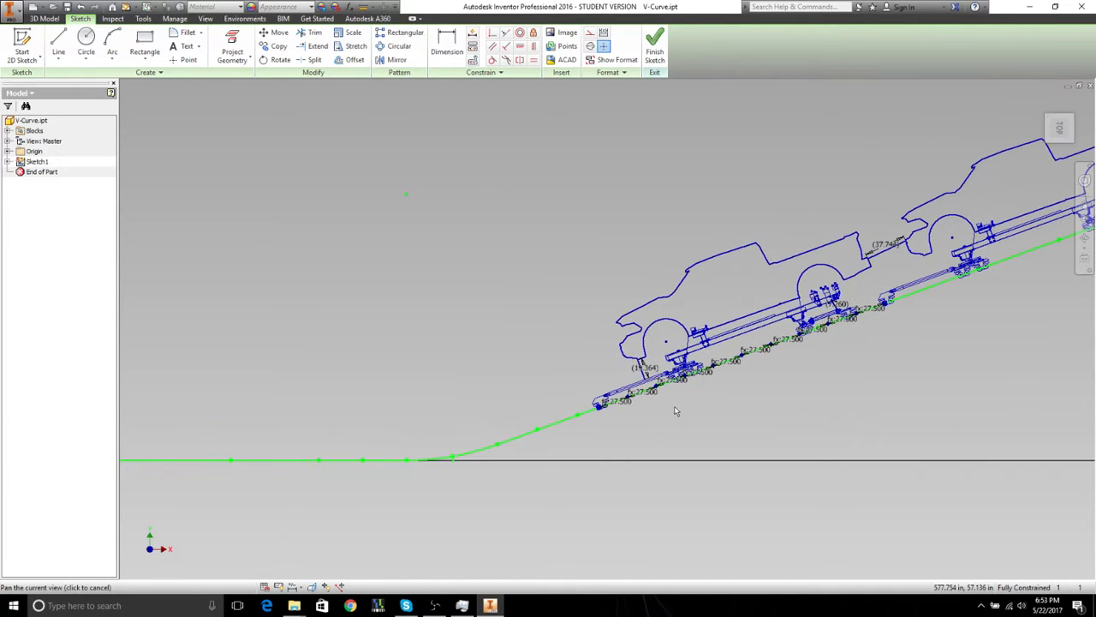
middle_click_drag(556, 360, 587, 354)
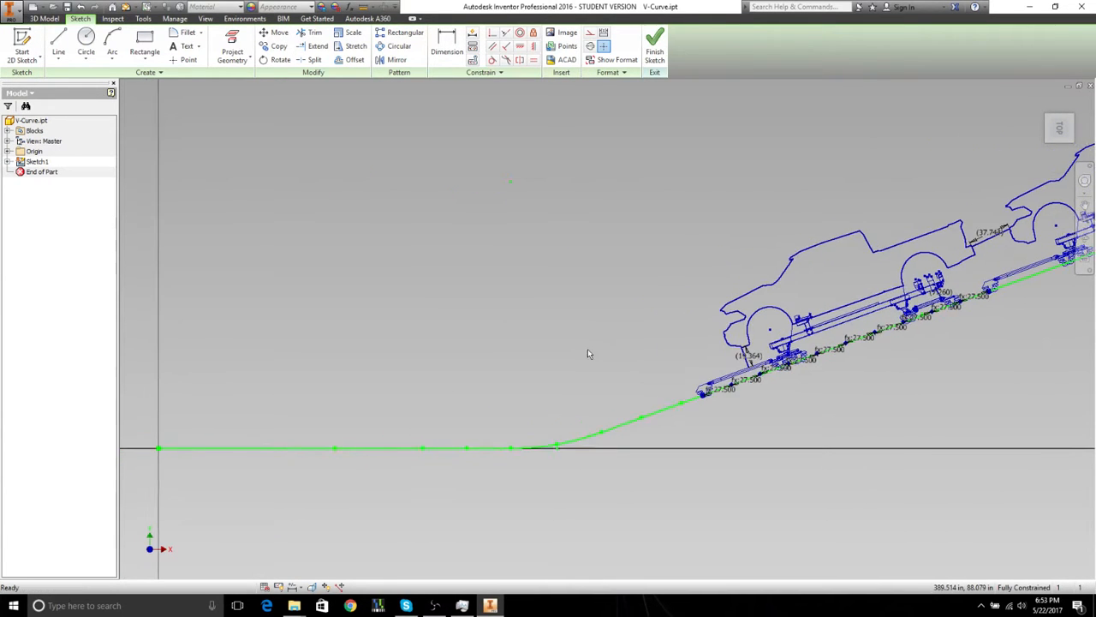
middle_click_drag(535, 332, 584, 320)
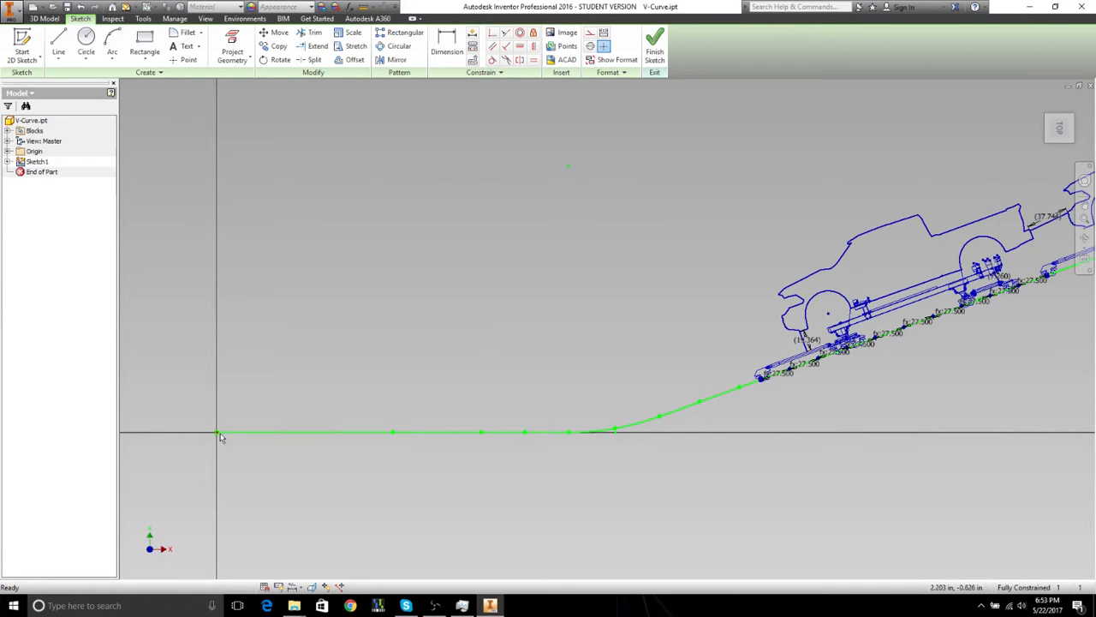
key("d")
scroll(803, 336, "up", 5)
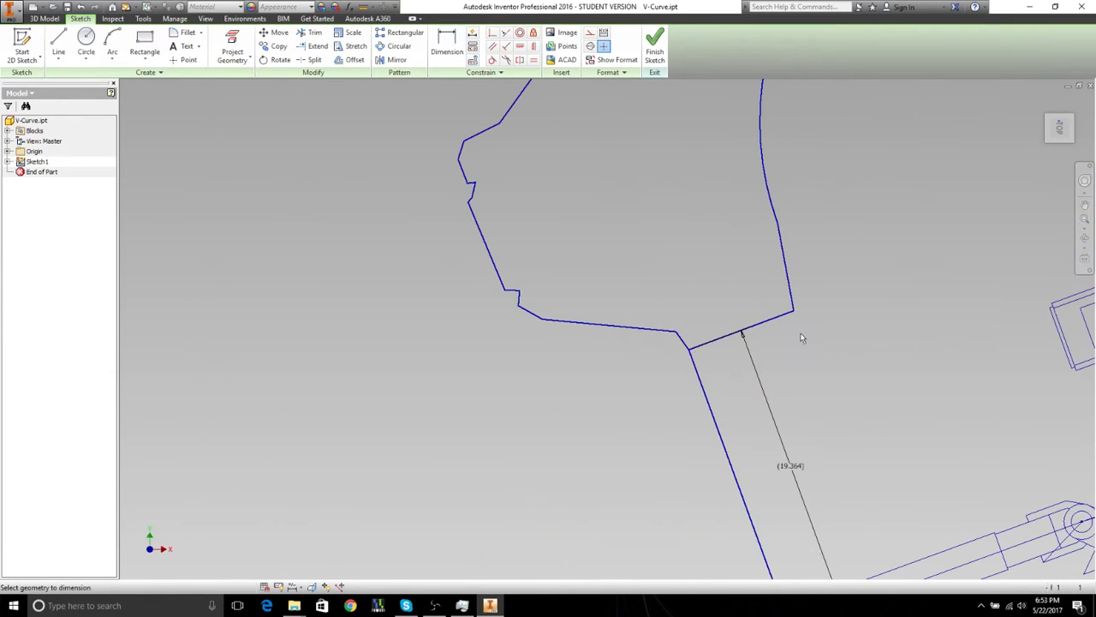
scroll(477, 371, "down", 6)
scroll(502, 400, "up", 2)
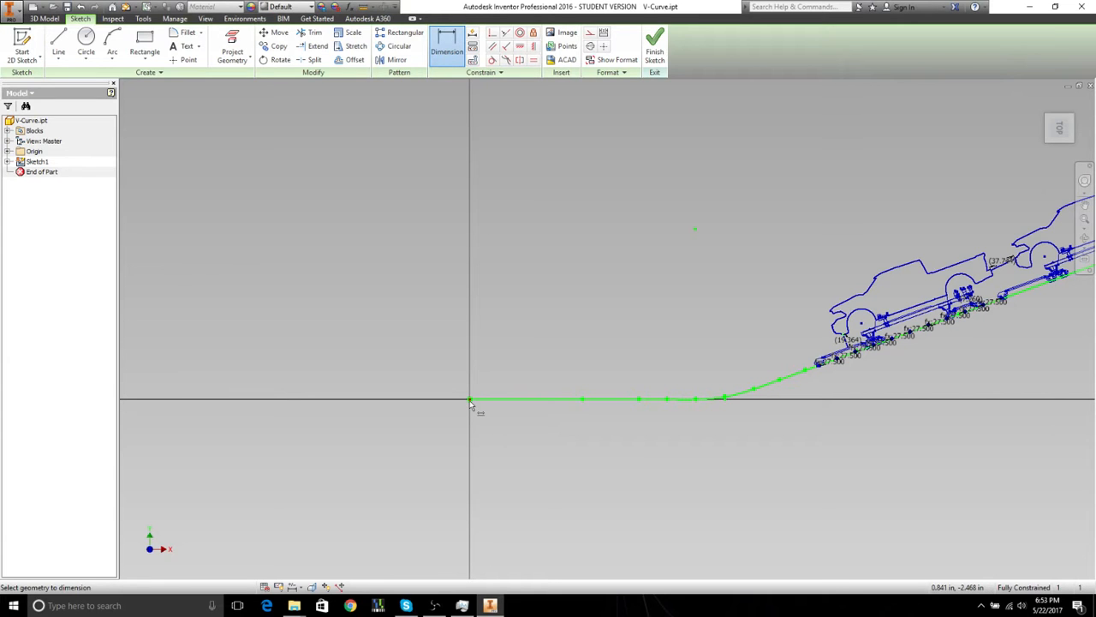
left_click(470, 400)
left_click(475, 318)
left_click(248, 105)
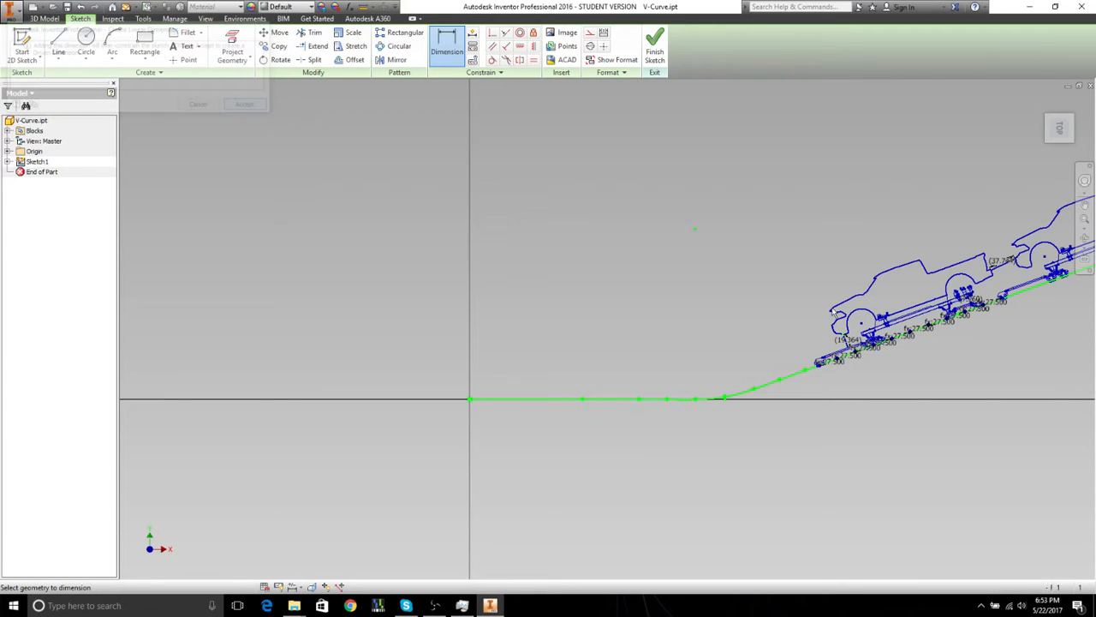
scroll(848, 335, "up", 6)
scroll(825, 334, "down", 5)
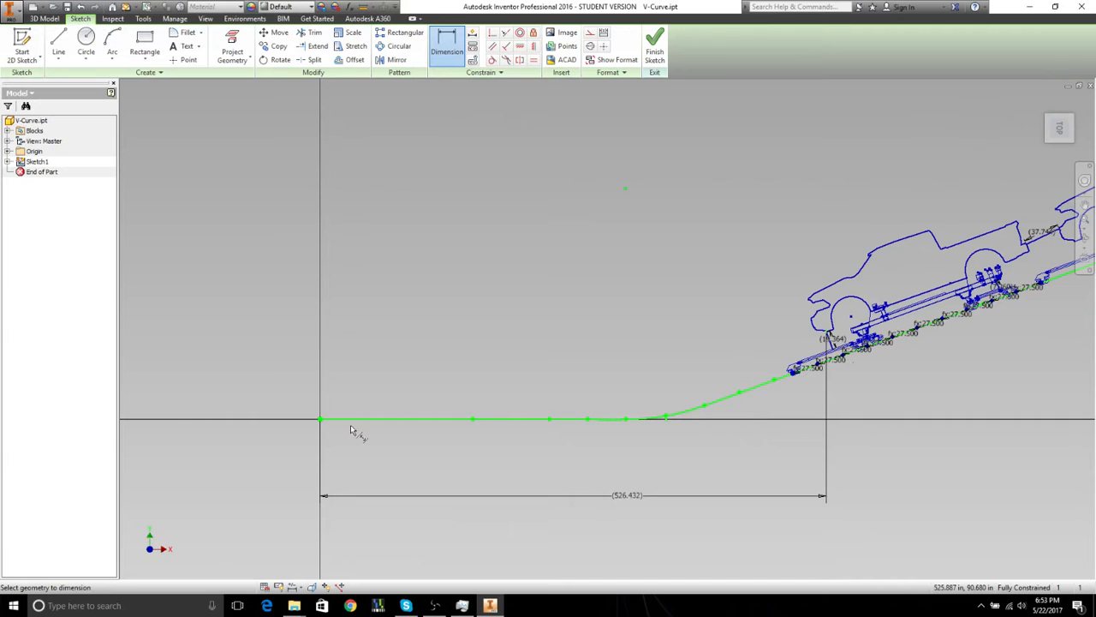
Step: Add a vertical driven dimension from the track's start point to the same lower front bumper corner
left_click(303, 367)
left_click(247, 107)
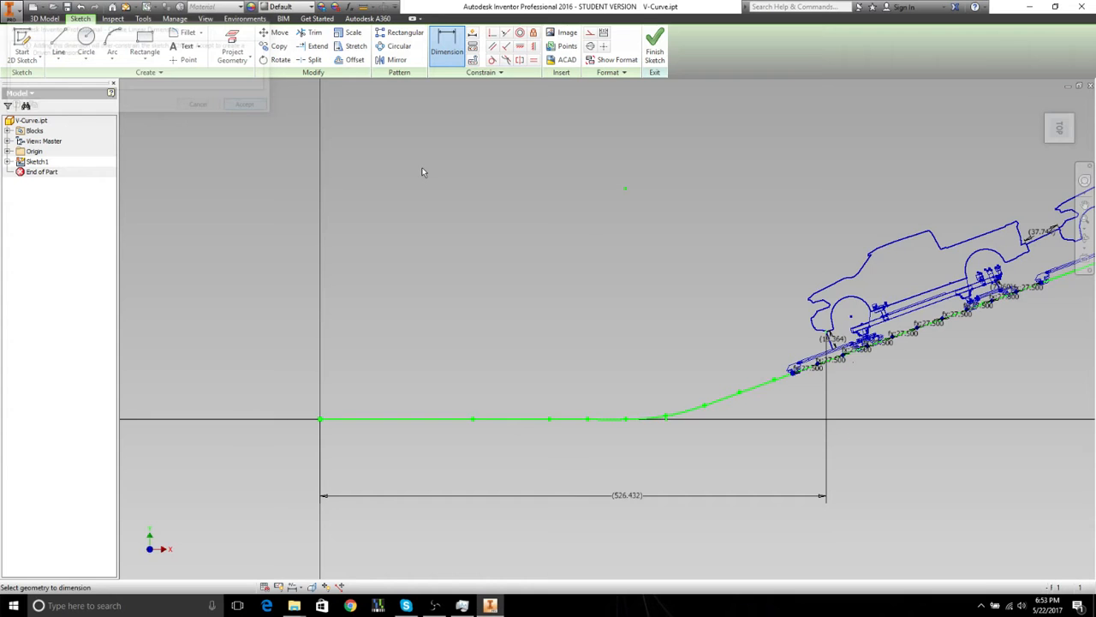
key("Escape")
Step: Try to rename the 400 in carrier position parameter as Driver in the parameter list
scroll(809, 377, "down", 1)
middle_click_drag(815, 376, 637, 380)
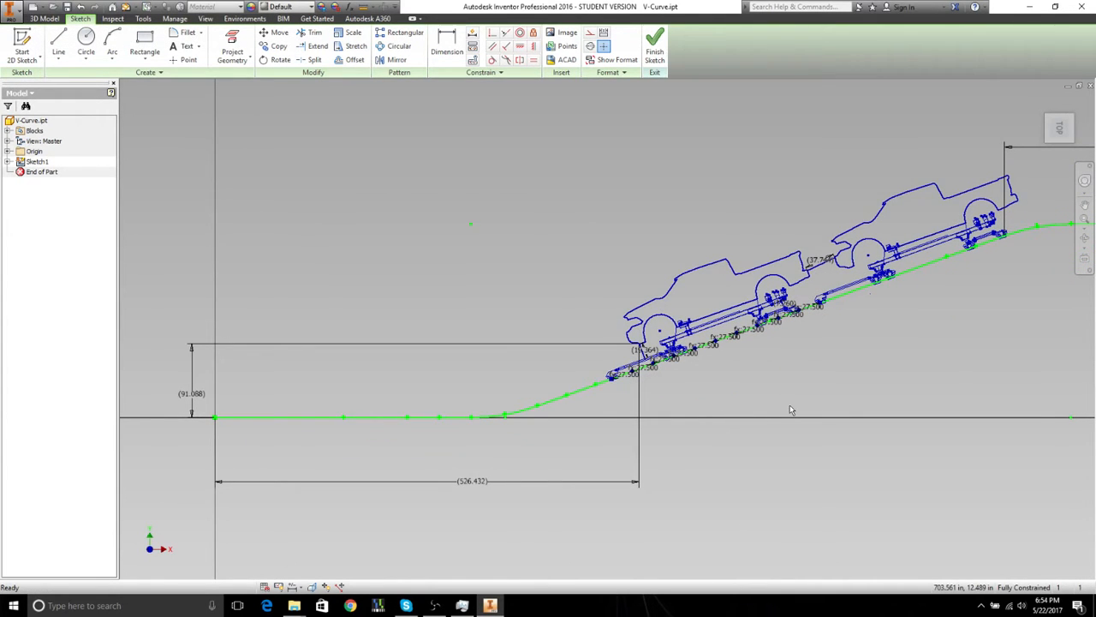
scroll(788, 407, "down", 1)
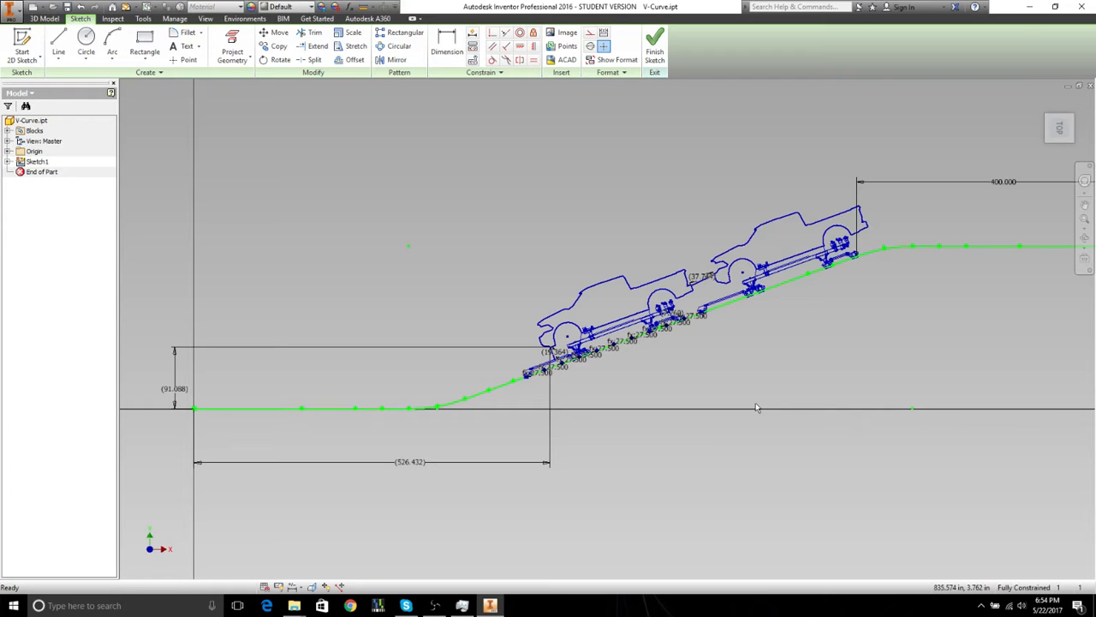
middle_click_drag(677, 391, 614, 420)
scroll(614, 419, "down", 1)
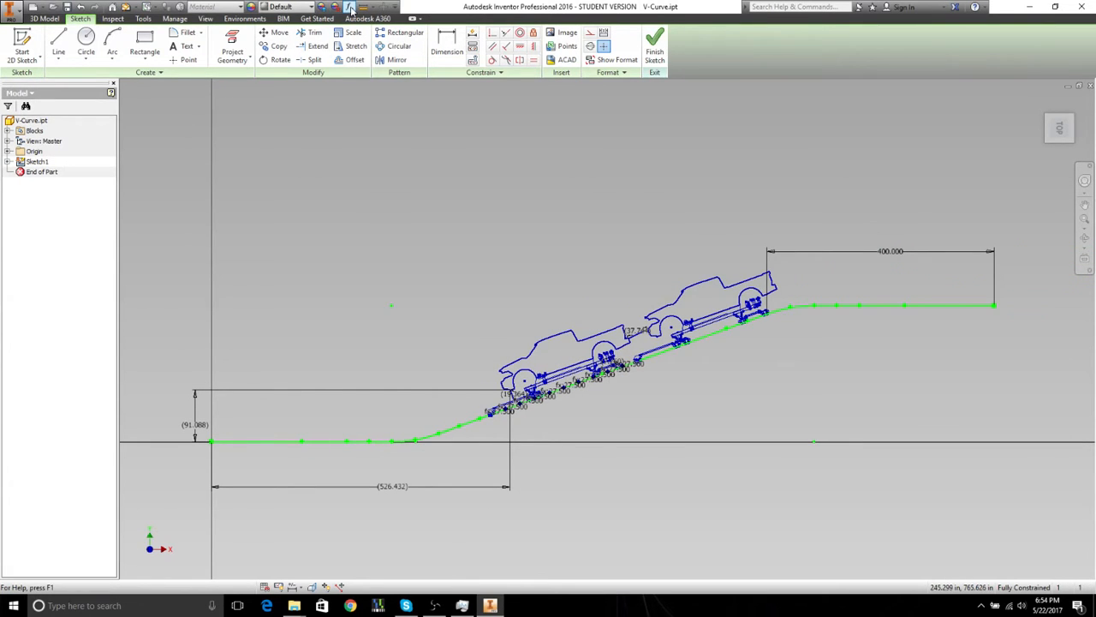
scroll(651, 328, "down", 5)
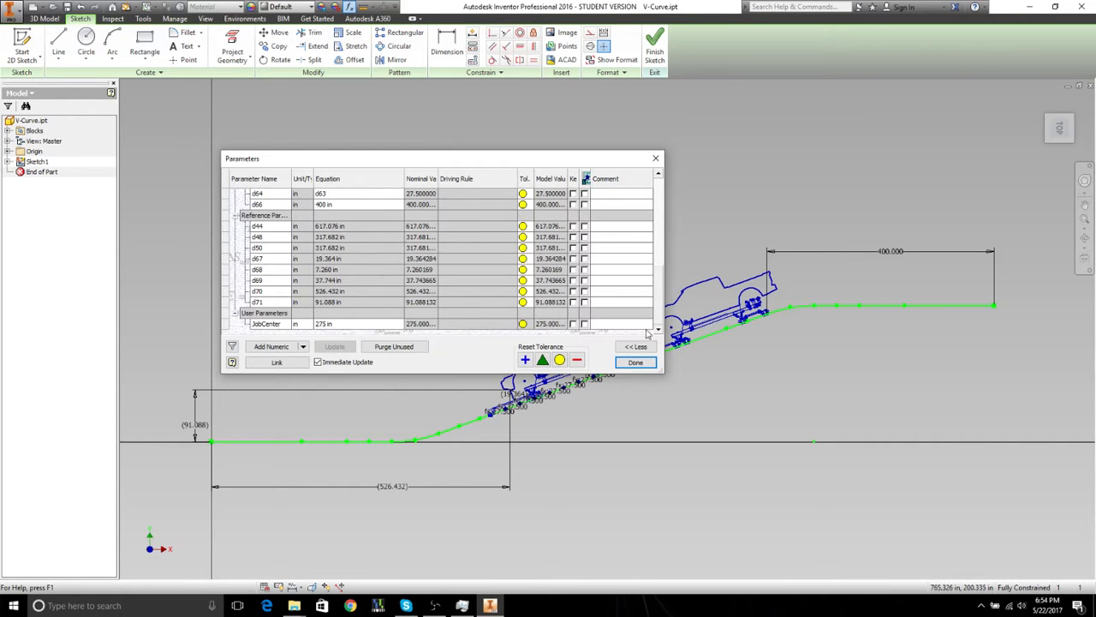
left_click_drag(516, 162, 497, 130)
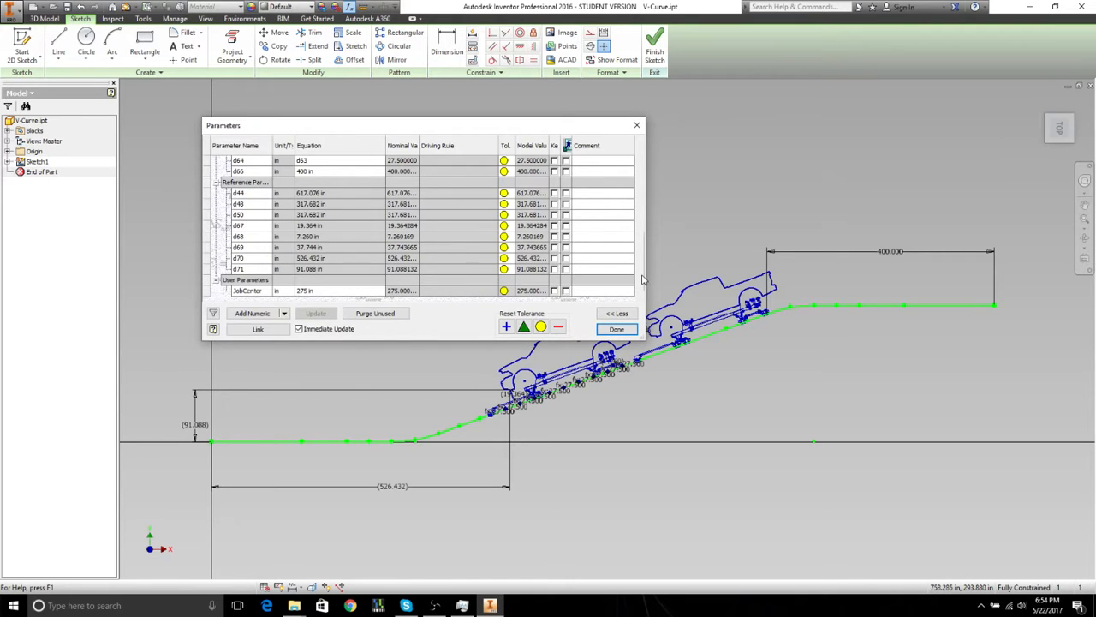
scroll(640, 228, "up", 2)
scroll(641, 228, "up", 4)
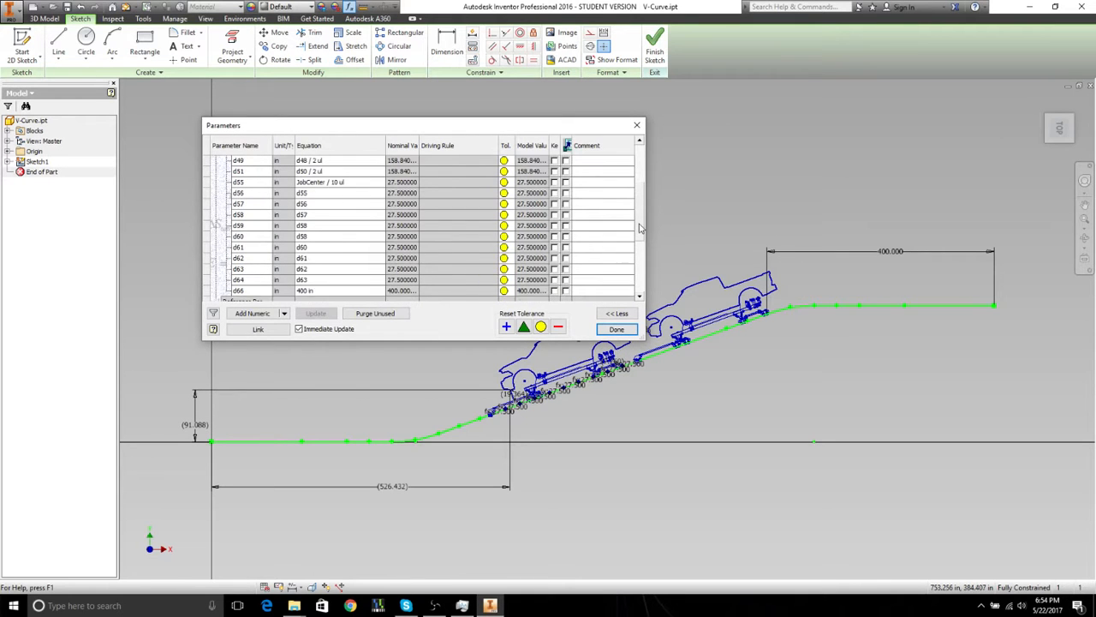
scroll(638, 213, "down", 1)
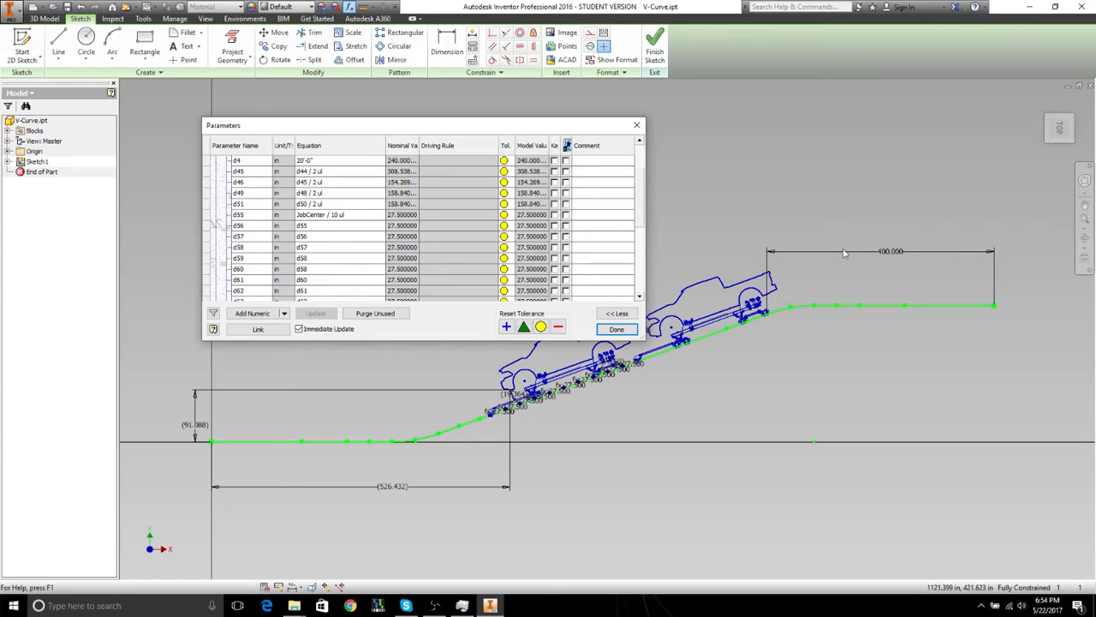
scroll(645, 220, "down", 3)
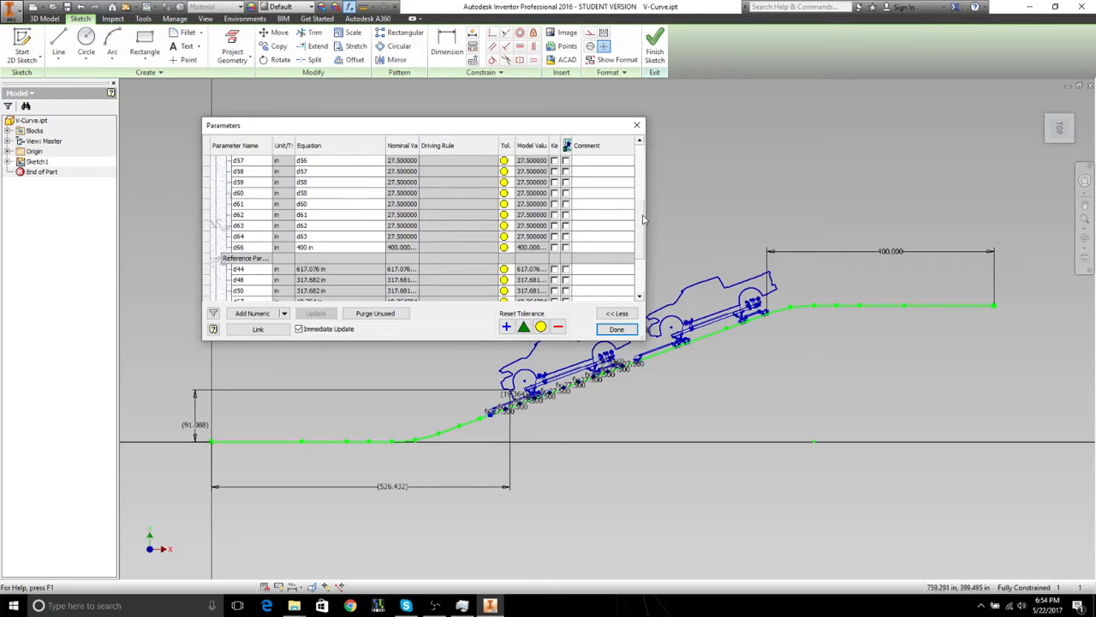
left_click(257, 247)
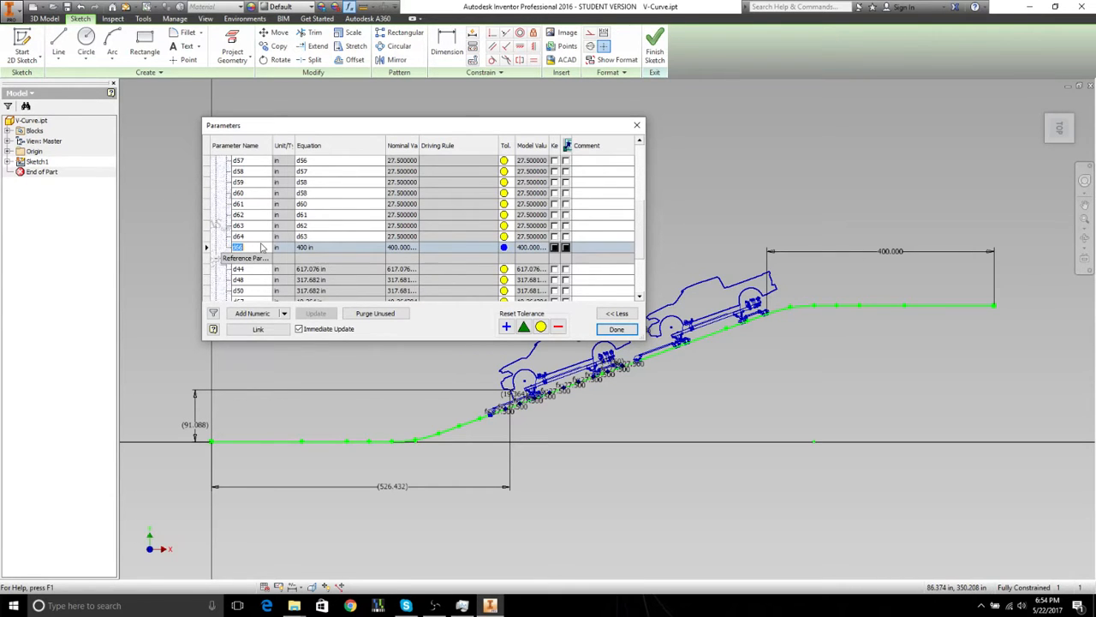
type("Driver")
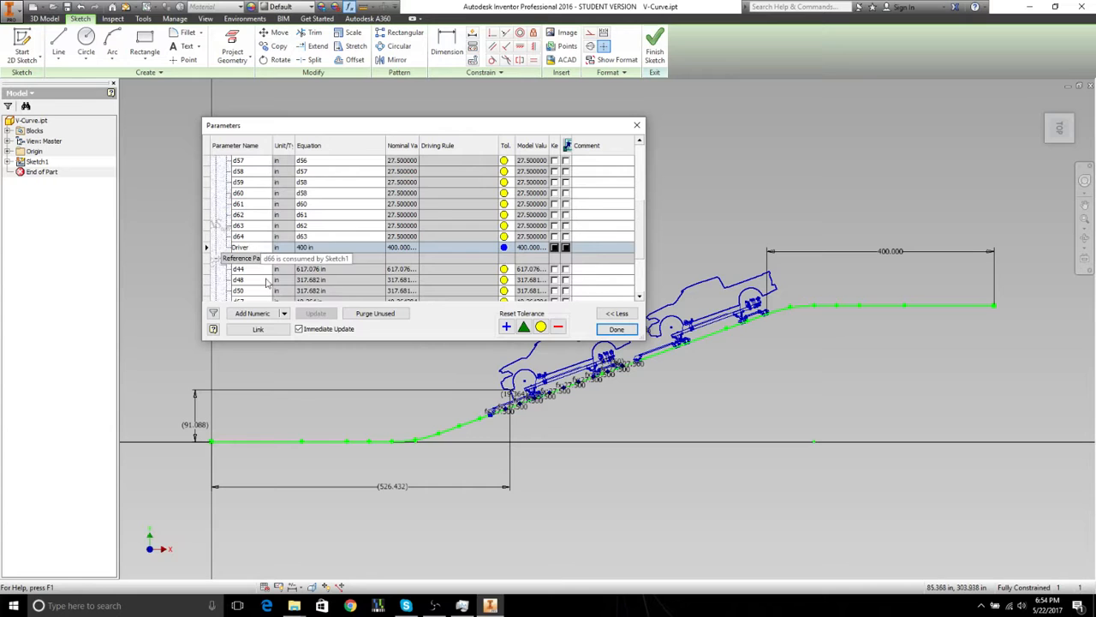
key("Escape")
Step: Rename the reference parameter for the clearance between the lower truck's front bumper and tow bar as C1
scroll(639, 283, "down", 3)
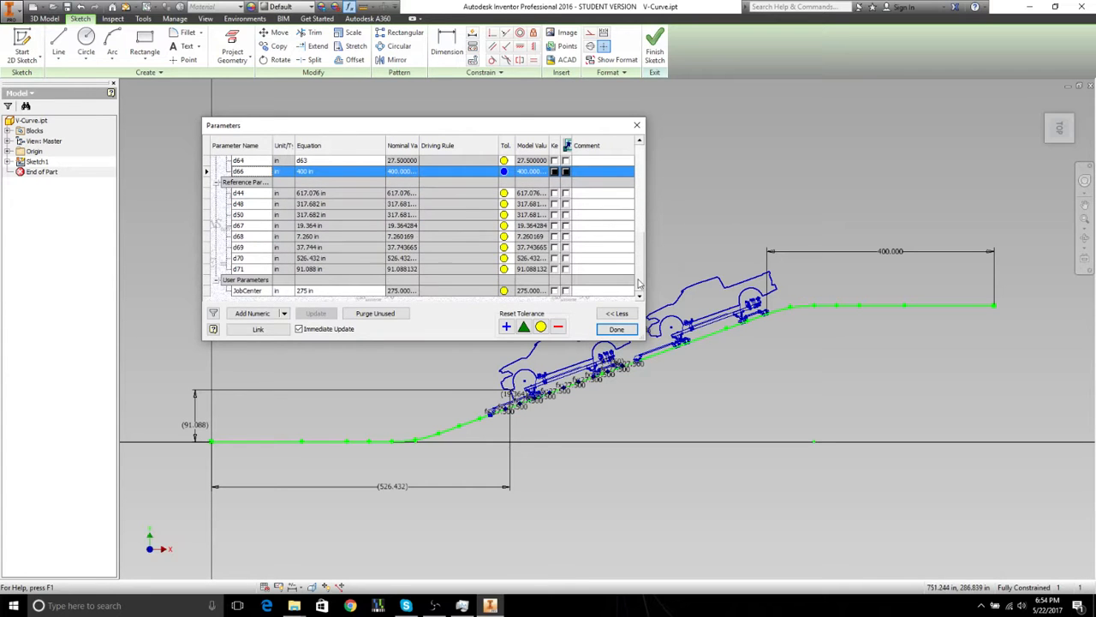
left_click_drag(515, 125, 462, 94)
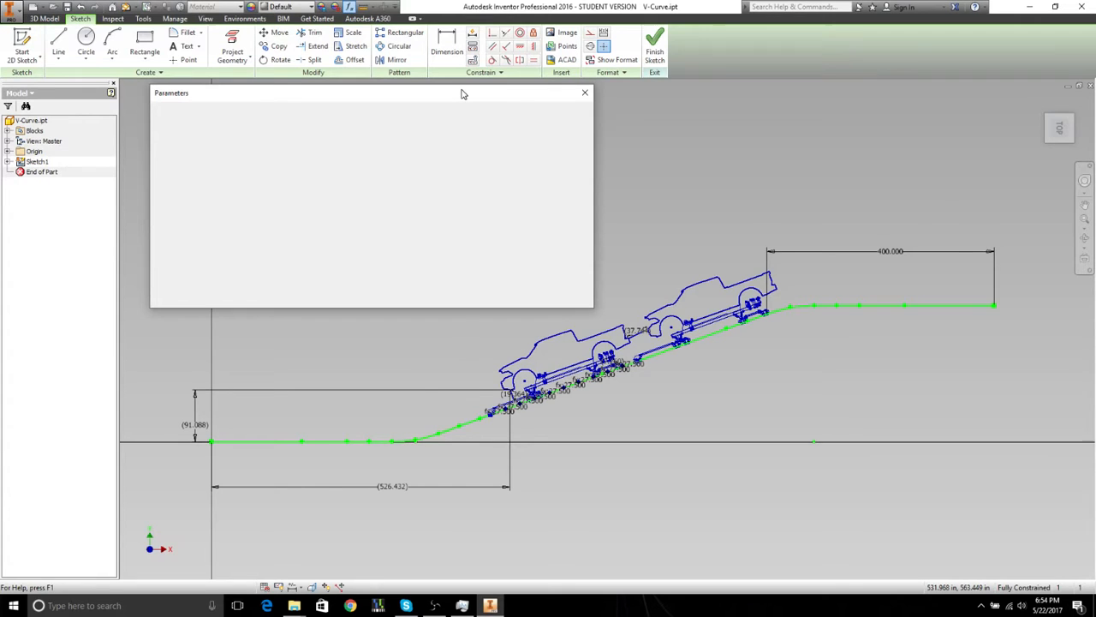
scroll(600, 364, "up", 5)
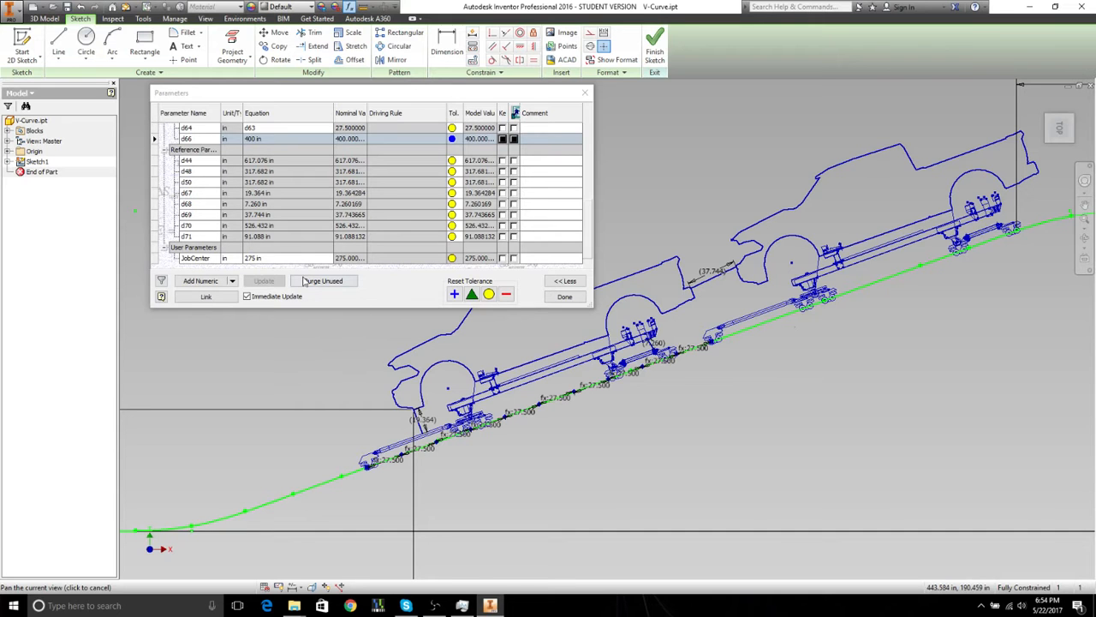
scroll(420, 411, "up", 2)
scroll(420, 411, "up", 3)
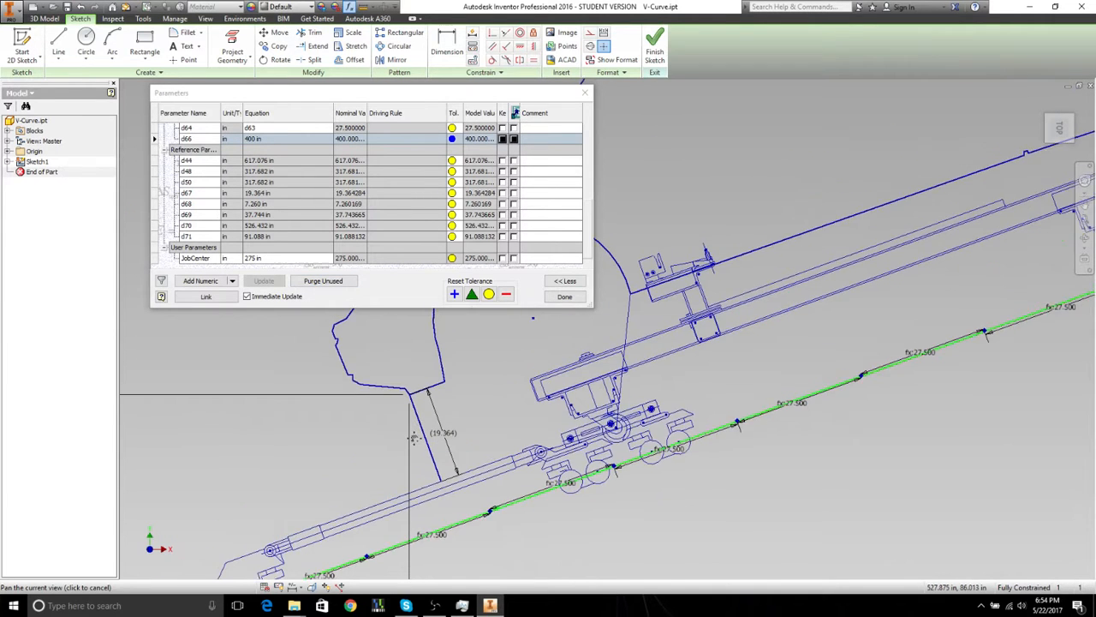
left_click(205, 194)
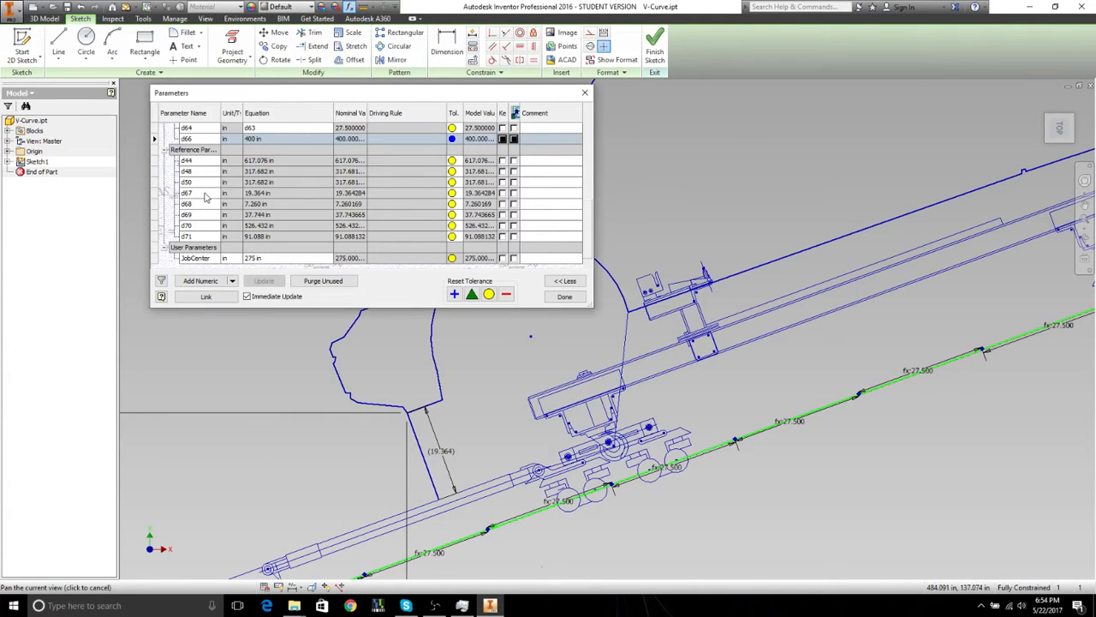
type("C")
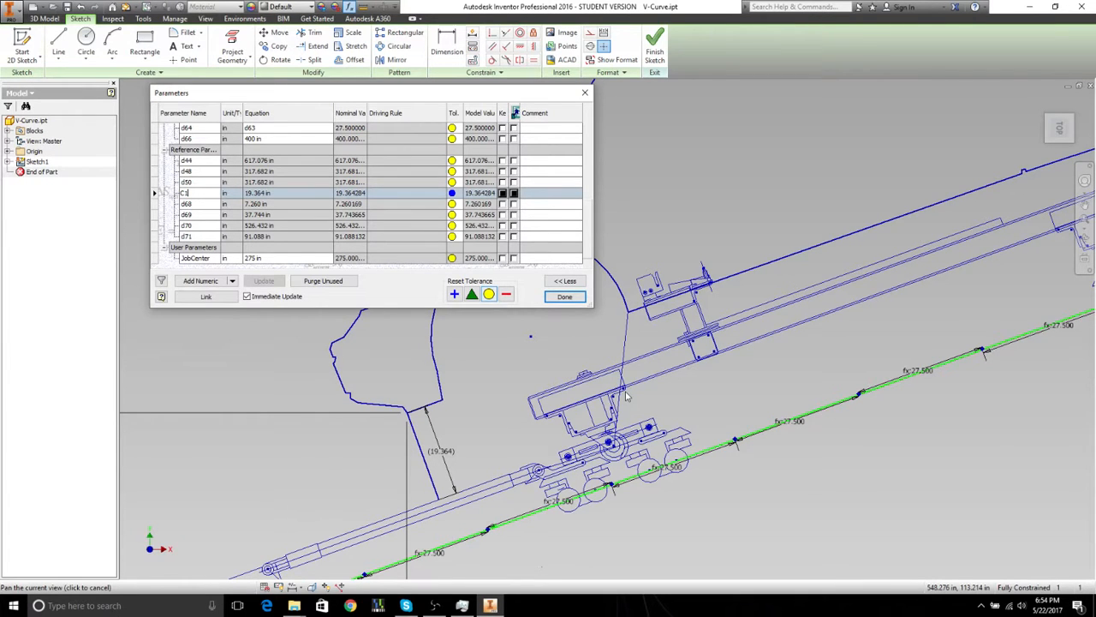
Step: Rename the link bolt to support bracket clearance parameter as C2 and the gap between the trucks' bumpers as C3
scroll(626, 396, "up", 5)
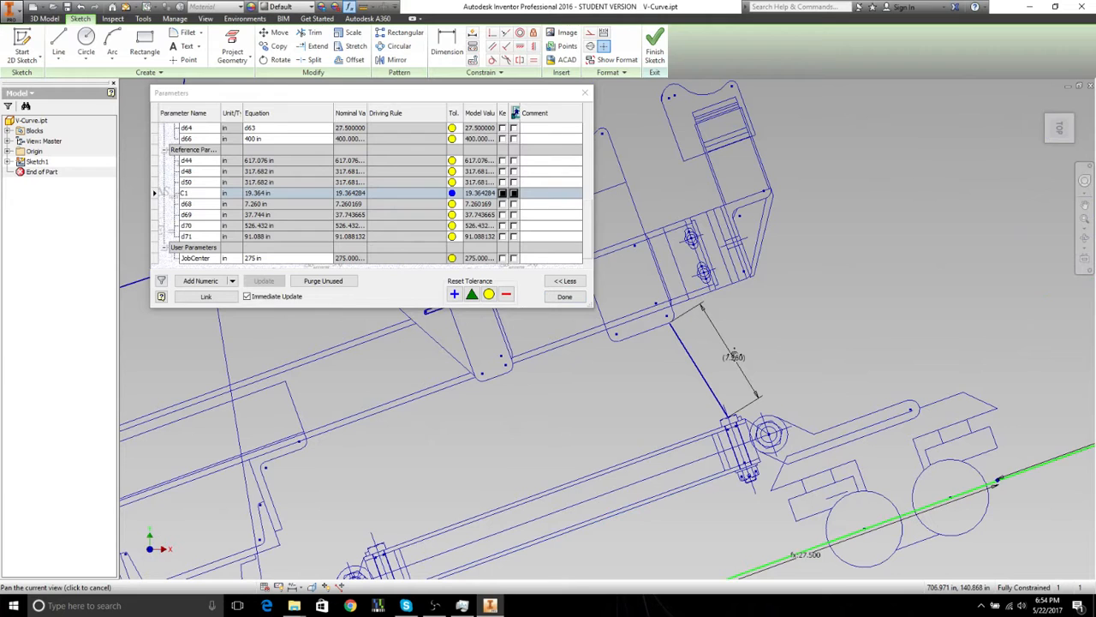
left_click(190, 204)
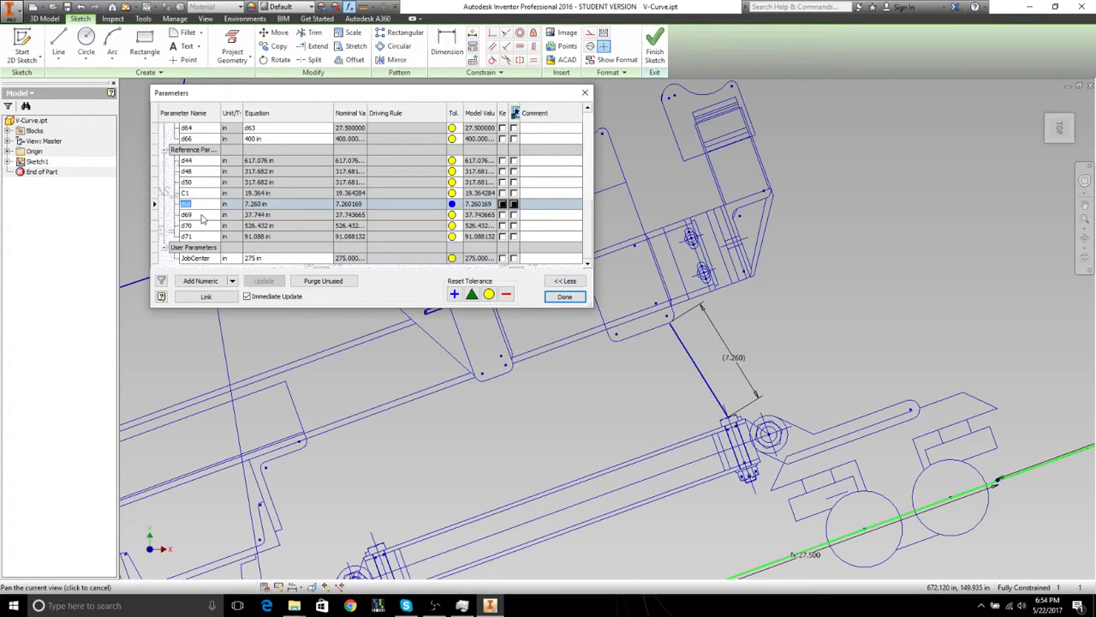
type("C2")
scroll(831, 276, "down", 5)
scroll(568, 379, "up", 4)
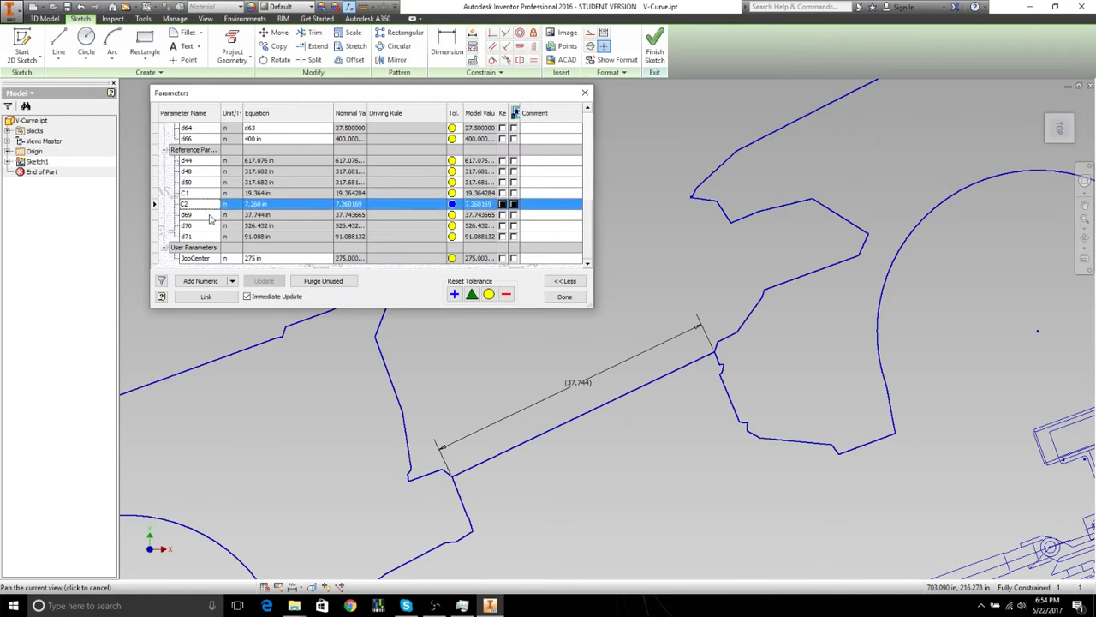
left_click(187, 214)
type("C3")
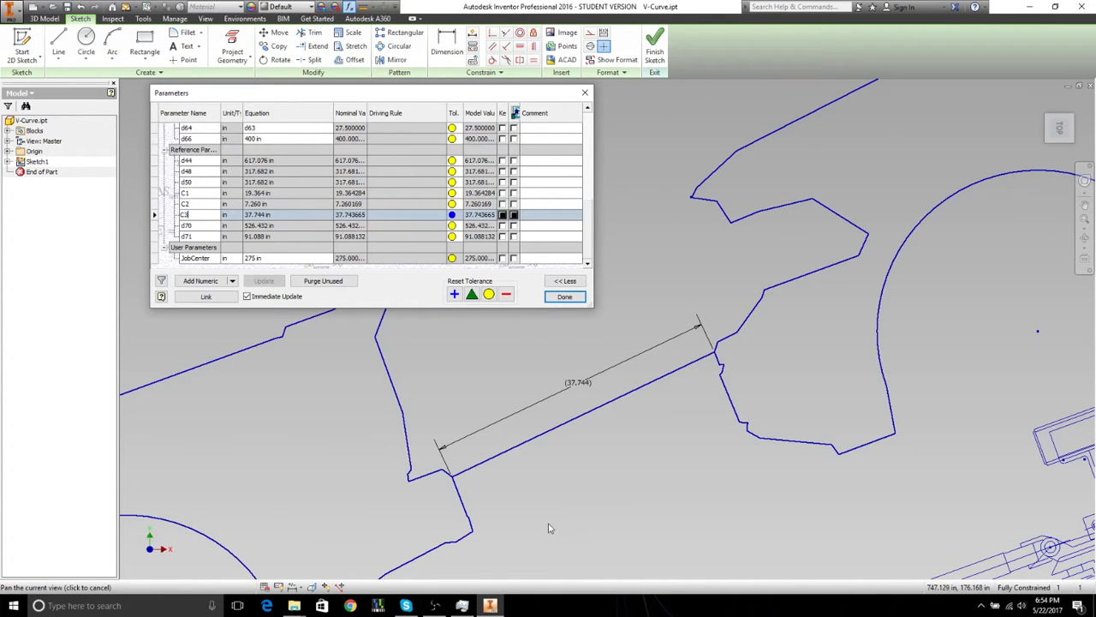
Step: Rename the reference parameter for the horizontal distance from the track start to the lower front bumper as X1
scroll(491, 419, "down", 4)
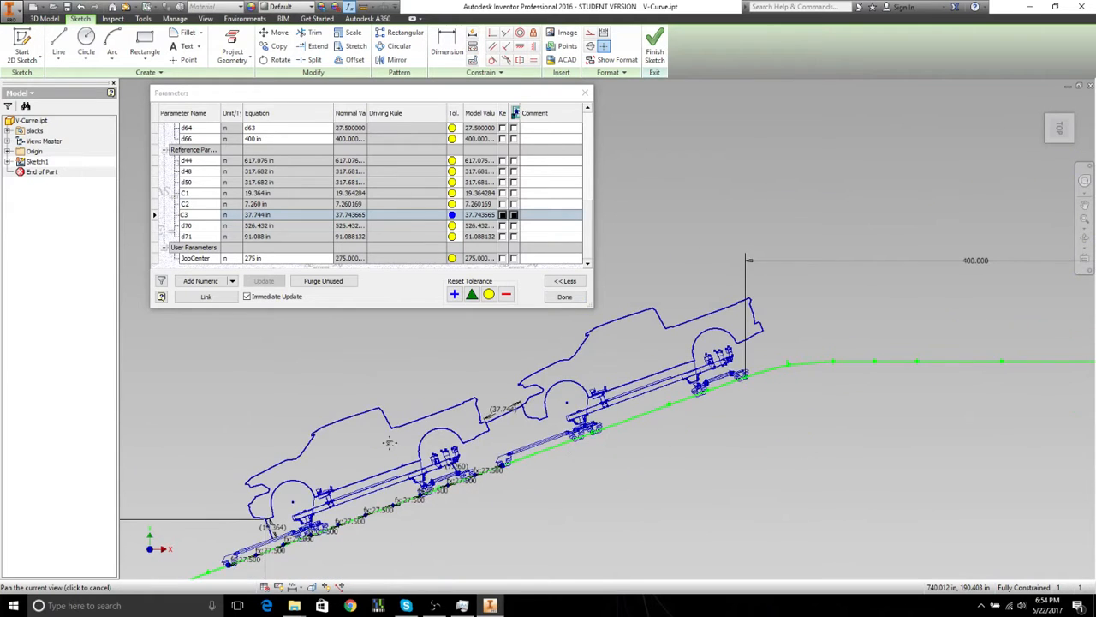
middle_click_drag(389, 444, 734, 319)
middle_click_drag(533, 429, 749, 348)
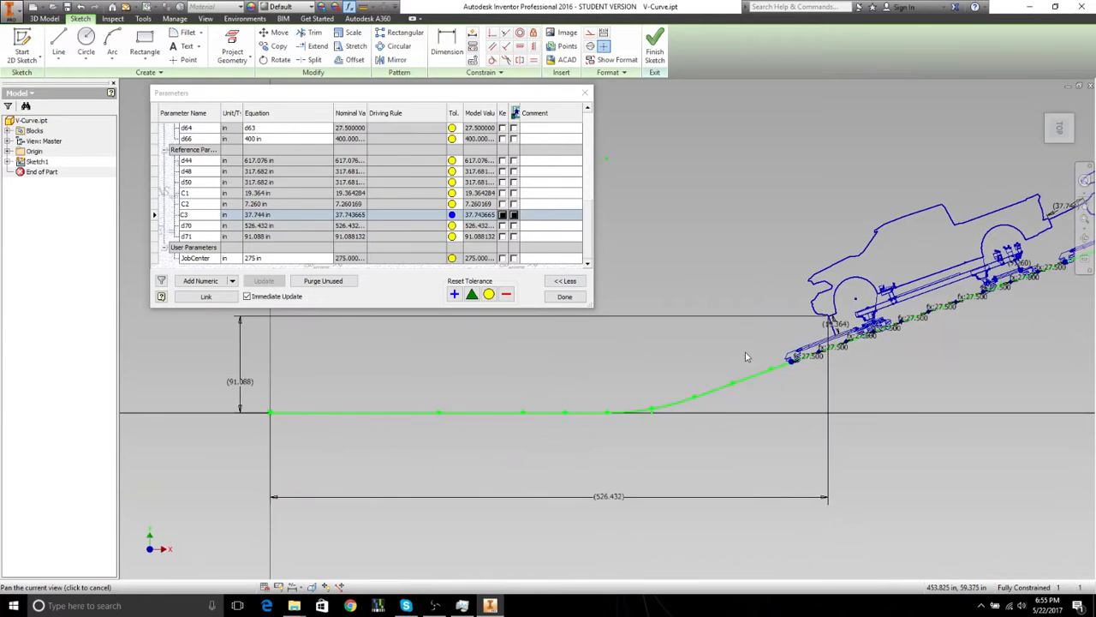
middle_click_drag(715, 385, 686, 431)
key("Escape")
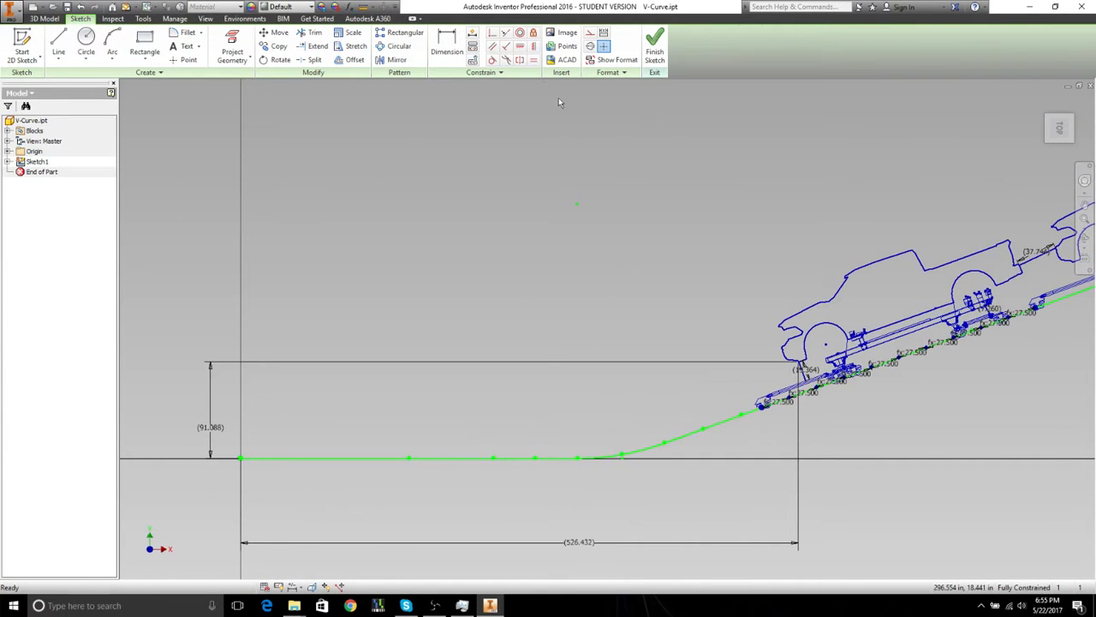
left_click(351, 7)
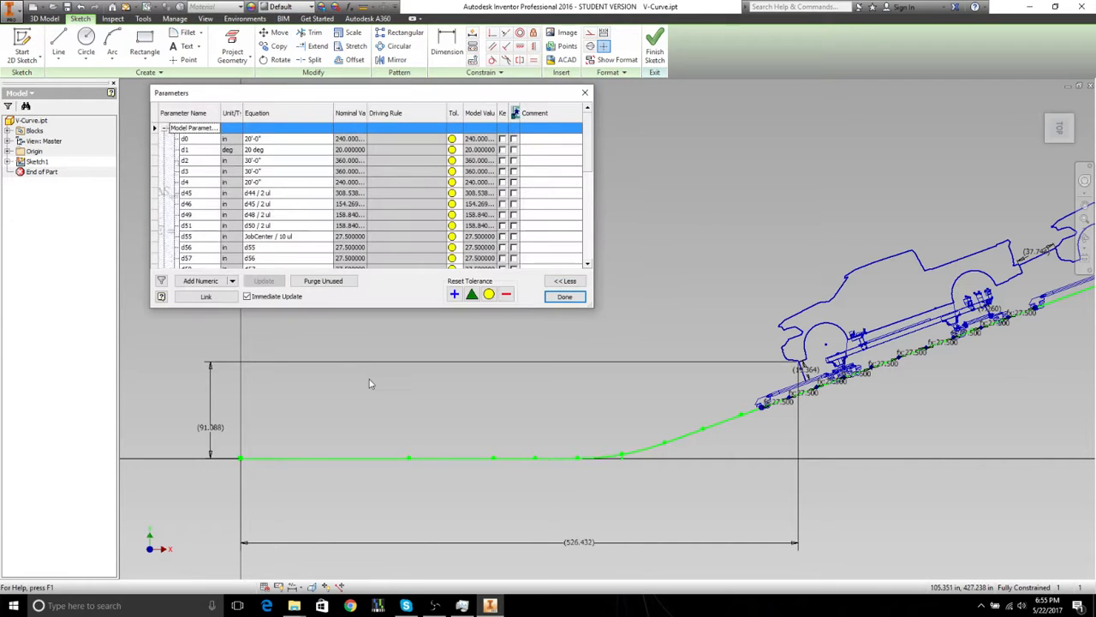
scroll(306, 223, "down", 10)
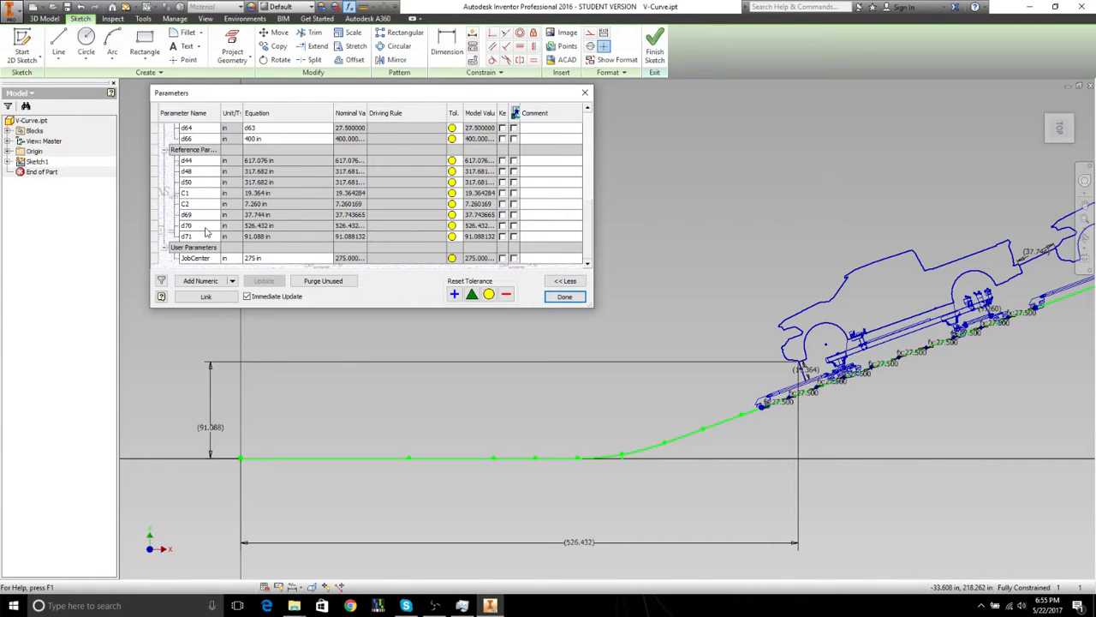
left_click(197, 226)
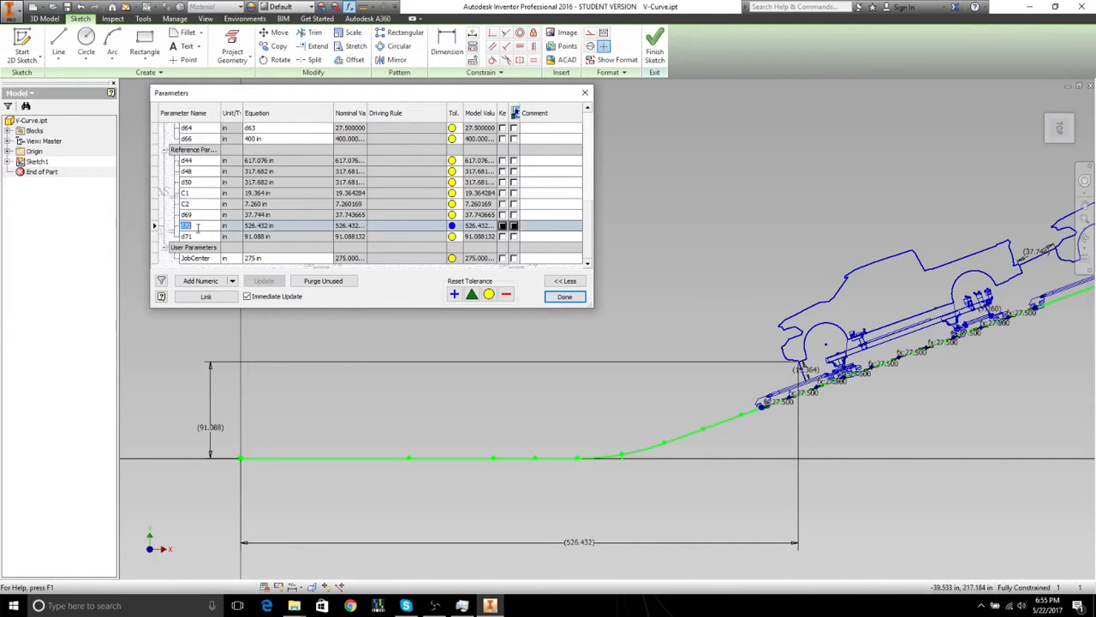
type("X1")
key("Return")
Step: Rename the reference parameter for the vertical distance from the track start to the lower front bumper as Y1
middle_click_drag(646, 405, 604, 405)
left_click(203, 235)
key("BackSpace")
key("BackSpace")
key("BackSpace")
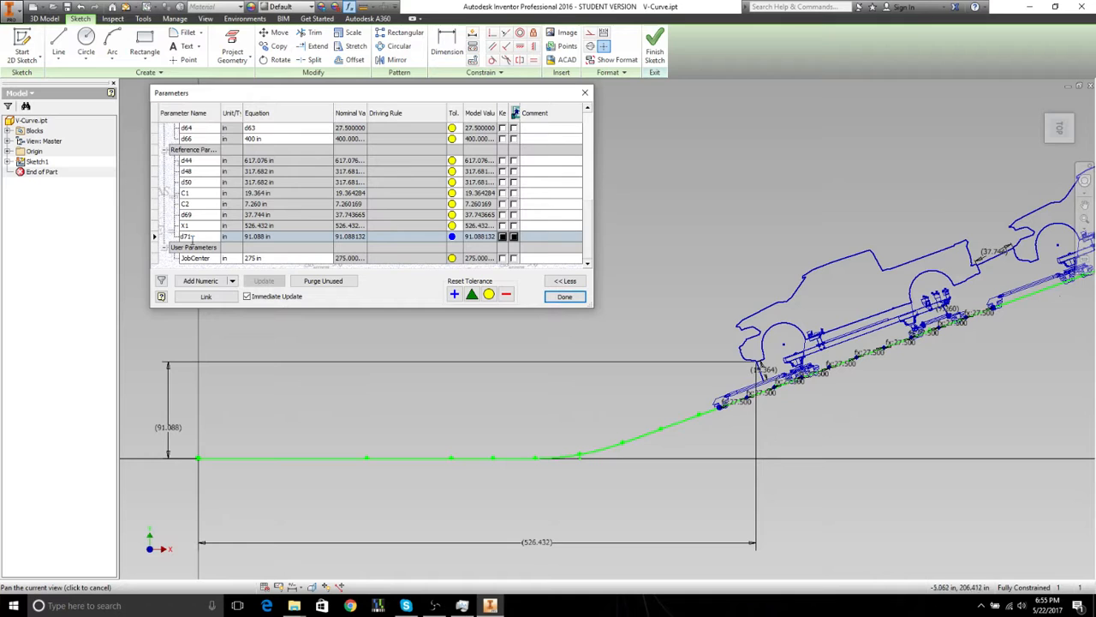
type("Y1")
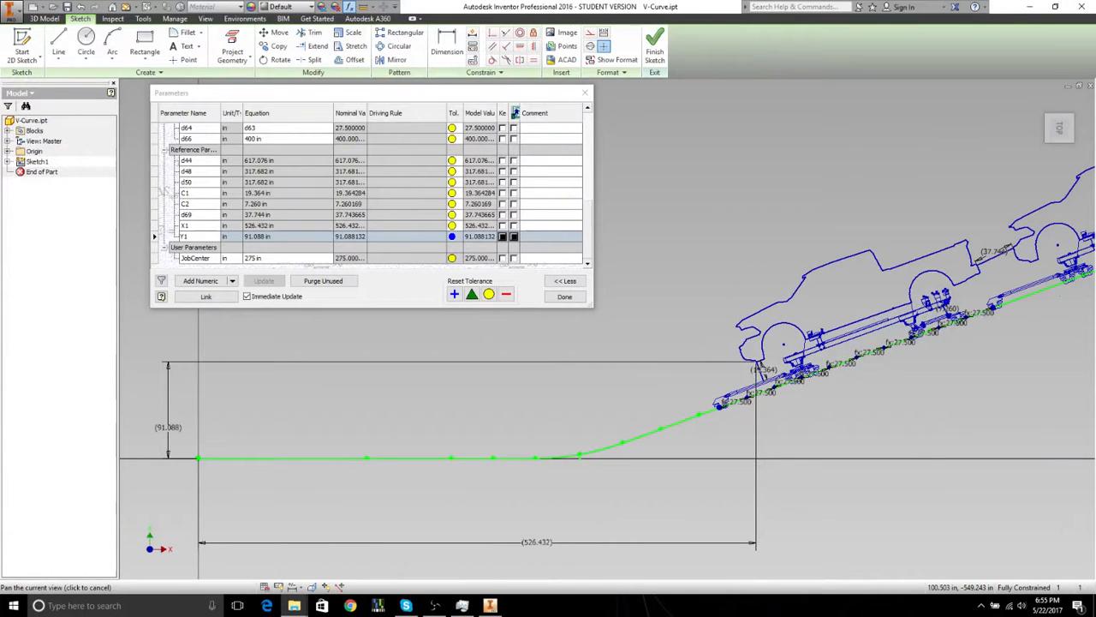
Step: Open MasterData.xlsx from the Inventor documents folder in Excel and examine its header row from DR through C9
left_click_drag(373, 615, 322, 139)
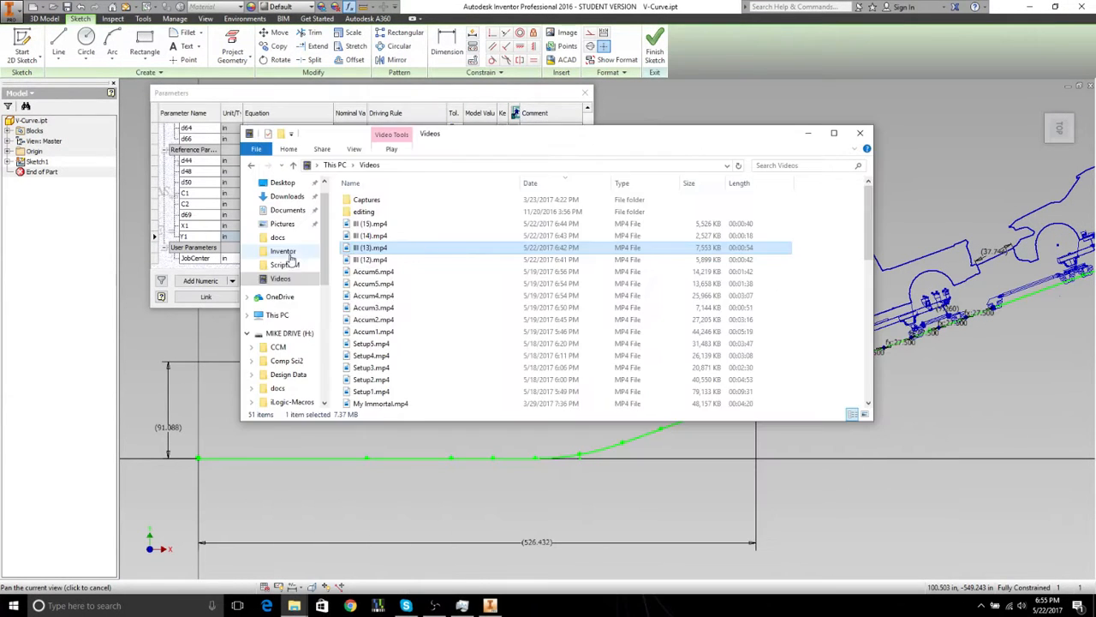
left_click(282, 251)
scroll(548, 294, "down", 4)
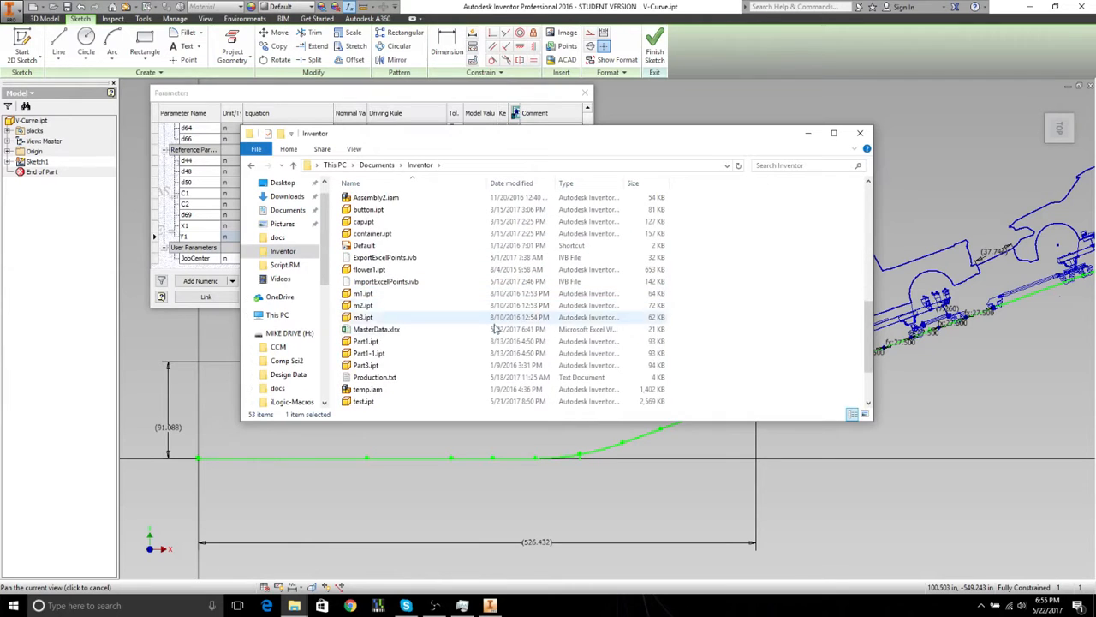
left_click(443, 333)
double_click(443, 334)
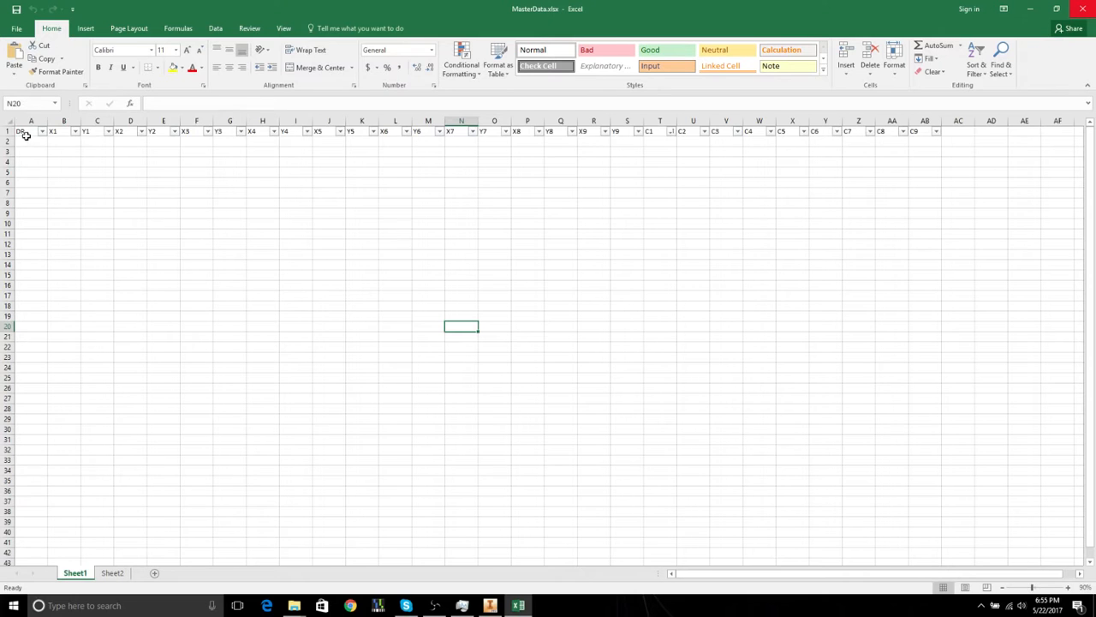
left_click_drag(20, 132, 936, 114)
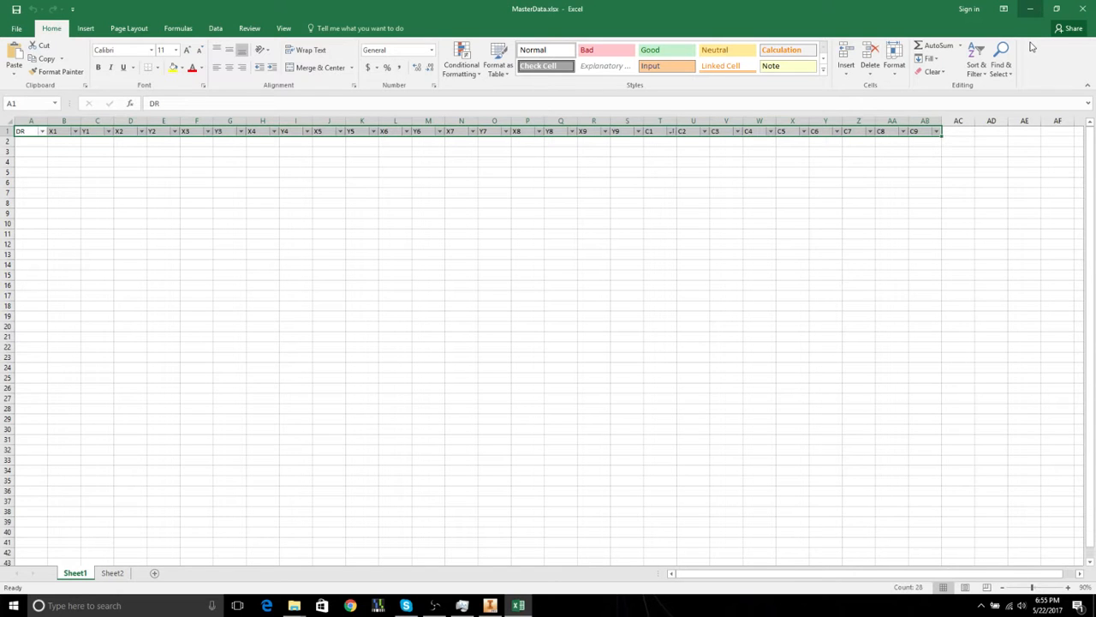
Step: Return to the V-Curve sketch in Inventor and close the parameter list
left_click(1030, 10)
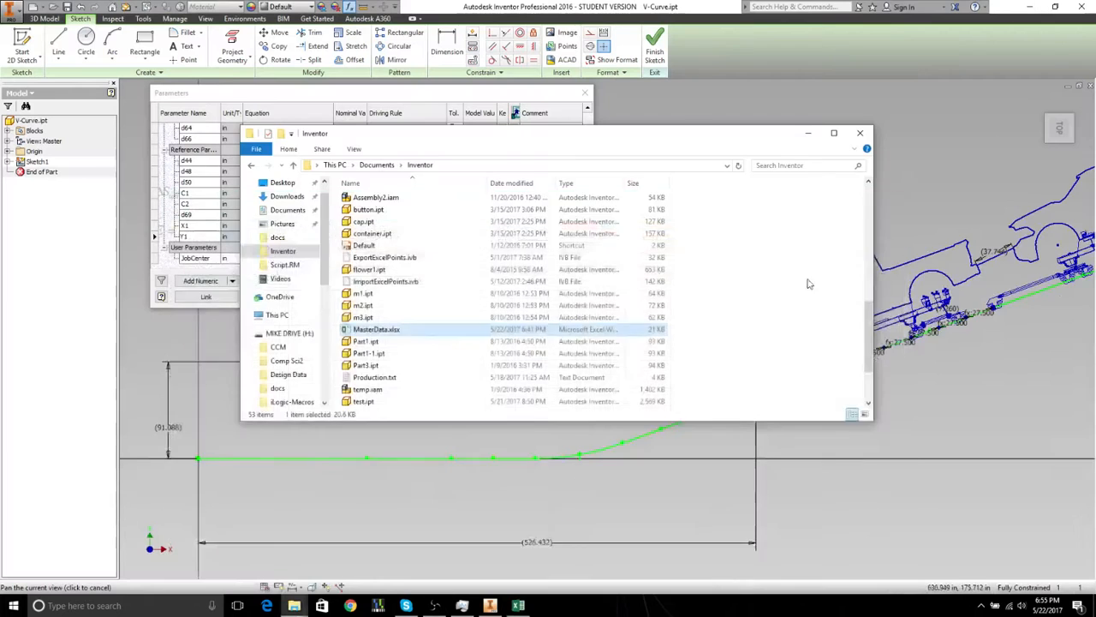
left_click(916, 317)
scroll(916, 319, "up", 3)
middle_click_drag(850, 322, 817, 322)
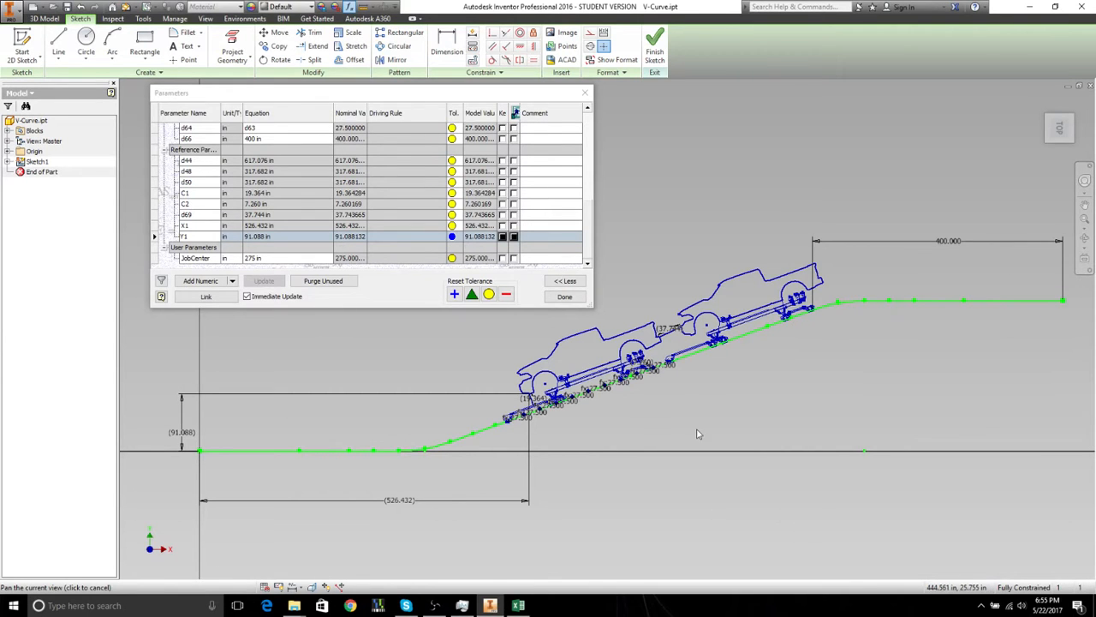
left_click(571, 300)
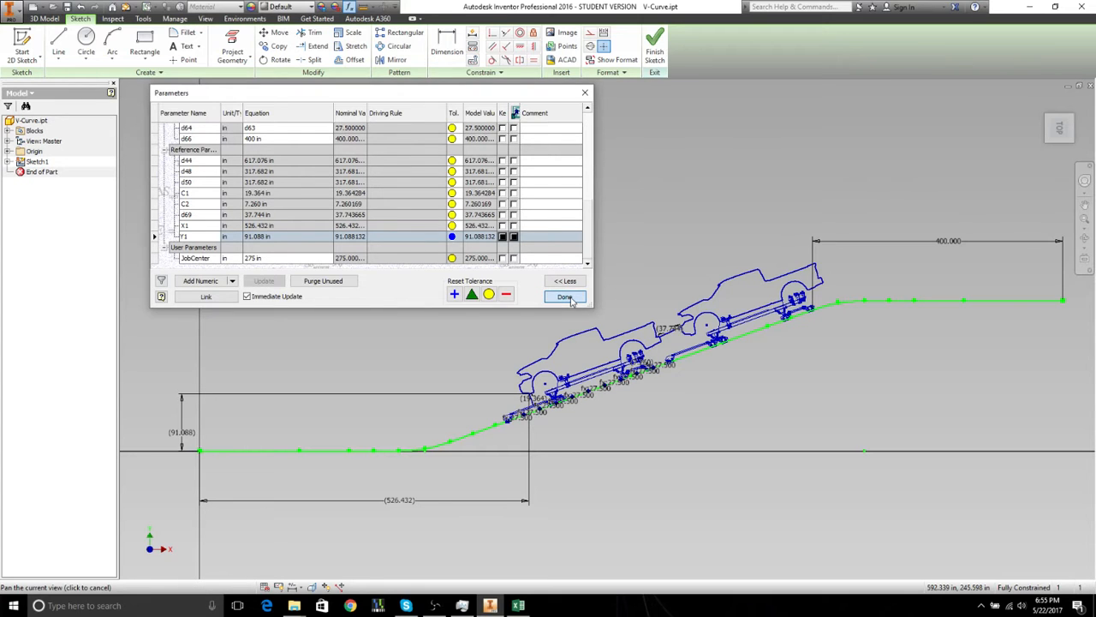
middle_click_drag(754, 301, 674, 268)
middle_click_drag(561, 283, 559, 285)
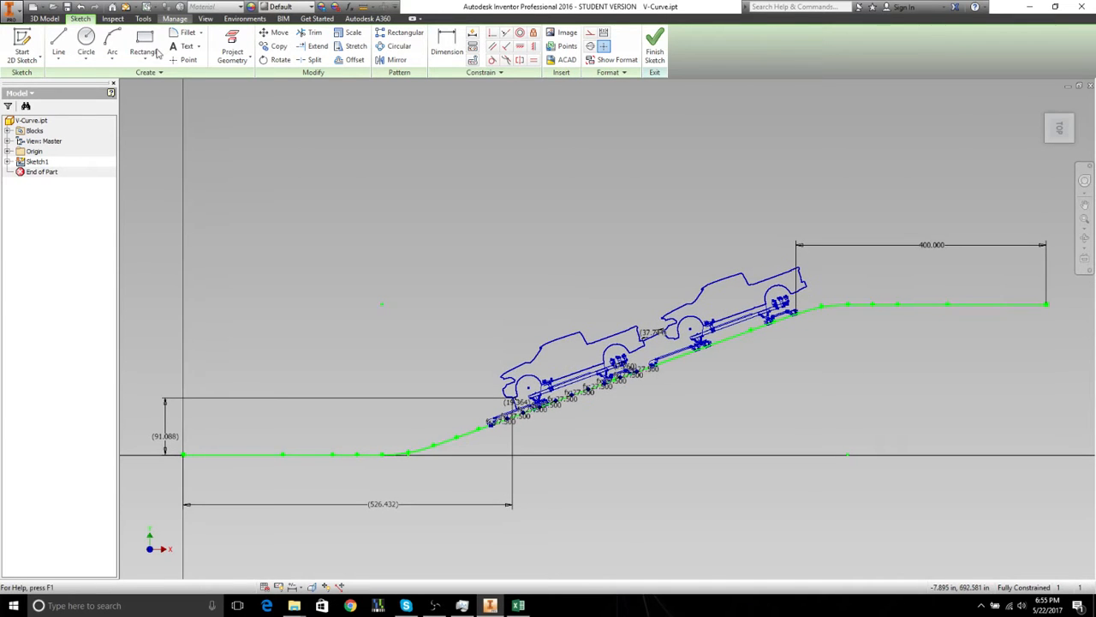
Step: Create an iLogic rule named Production with the Suppressed and Silent operation options enabled
left_click(174, 18)
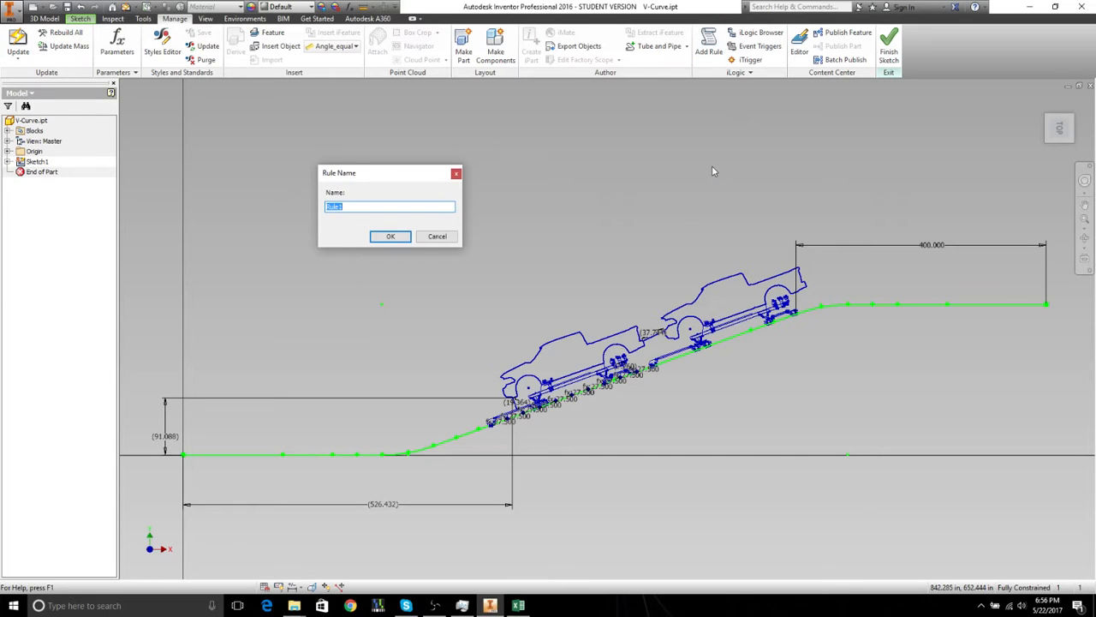
type("Production")
left_click(391, 236)
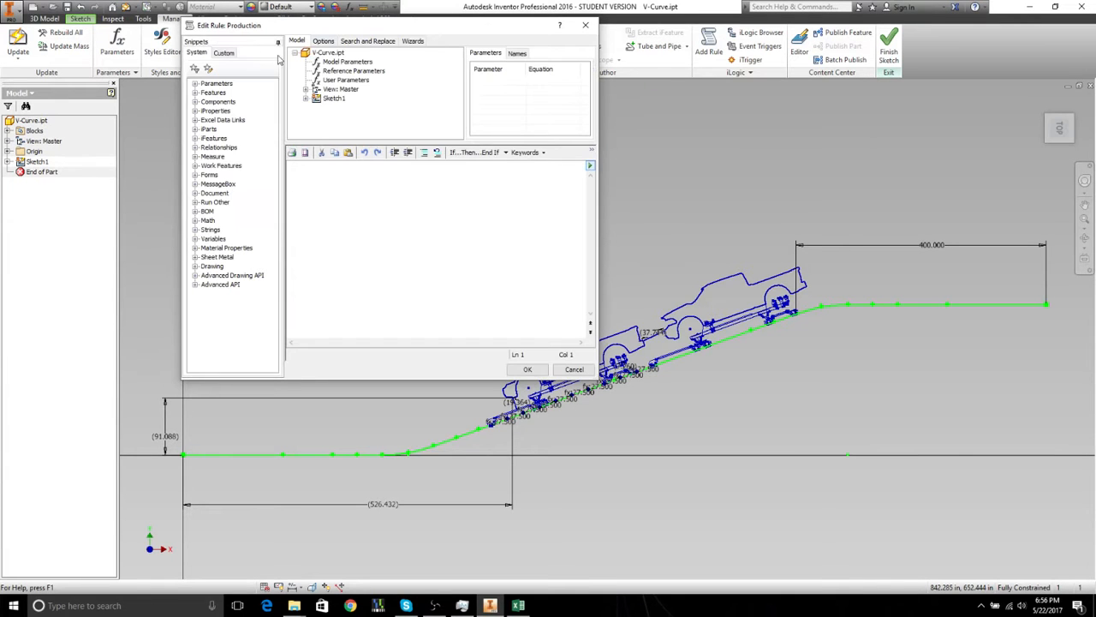
left_click(323, 41)
left_click(329, 70)
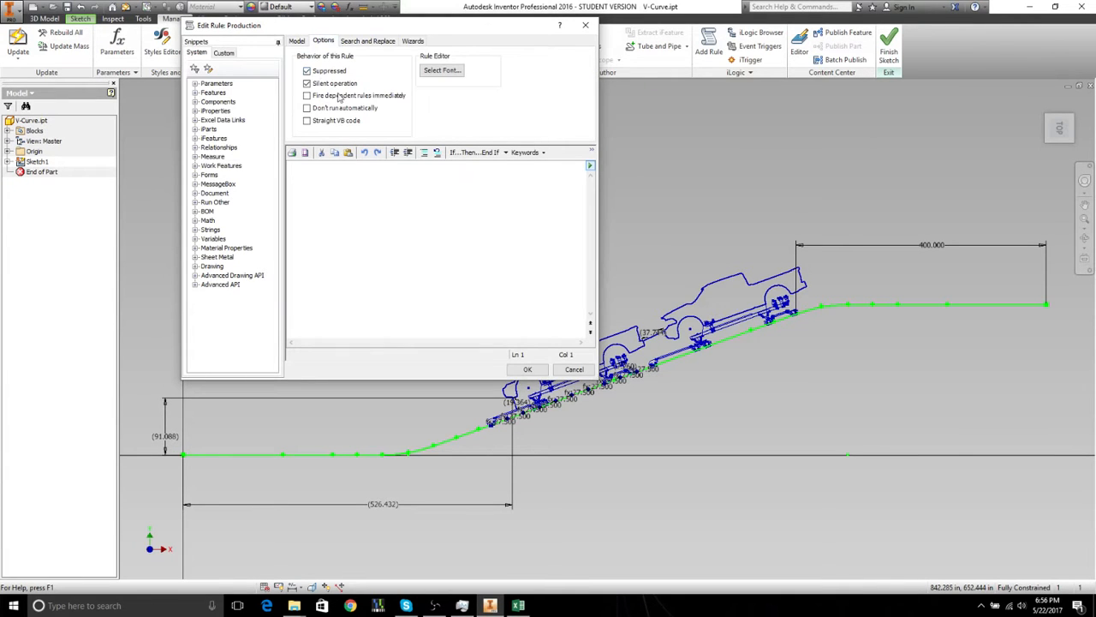
left_click(541, 372)
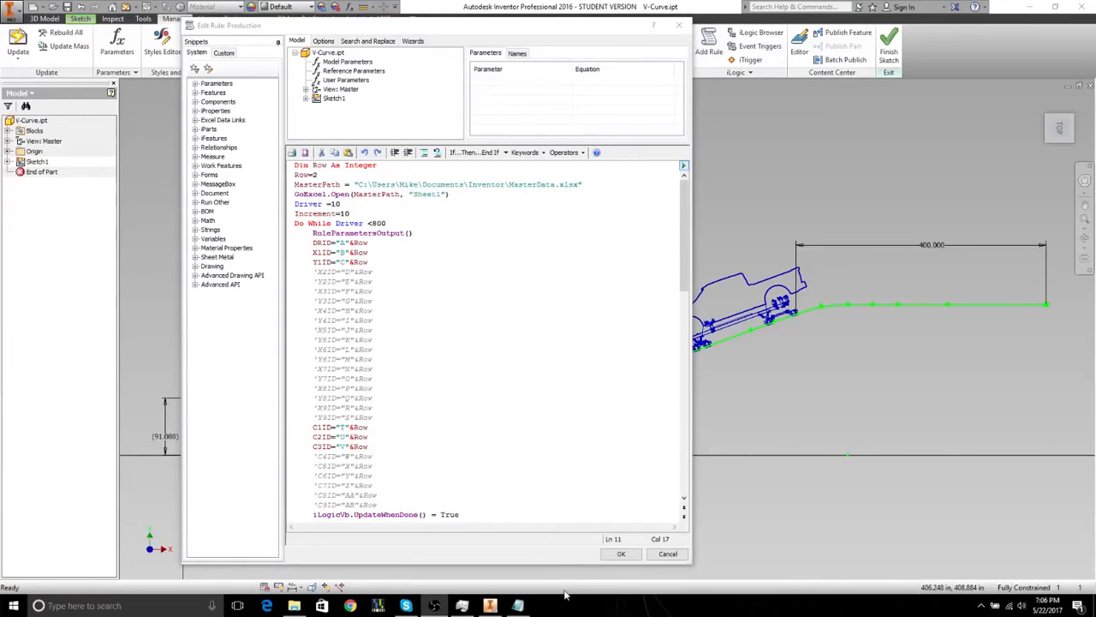
Step: Examine the Production rule's opening code: the MasterData.xlsx path, Driver start value, increment and Do While loop limit
left_click(538, 442)
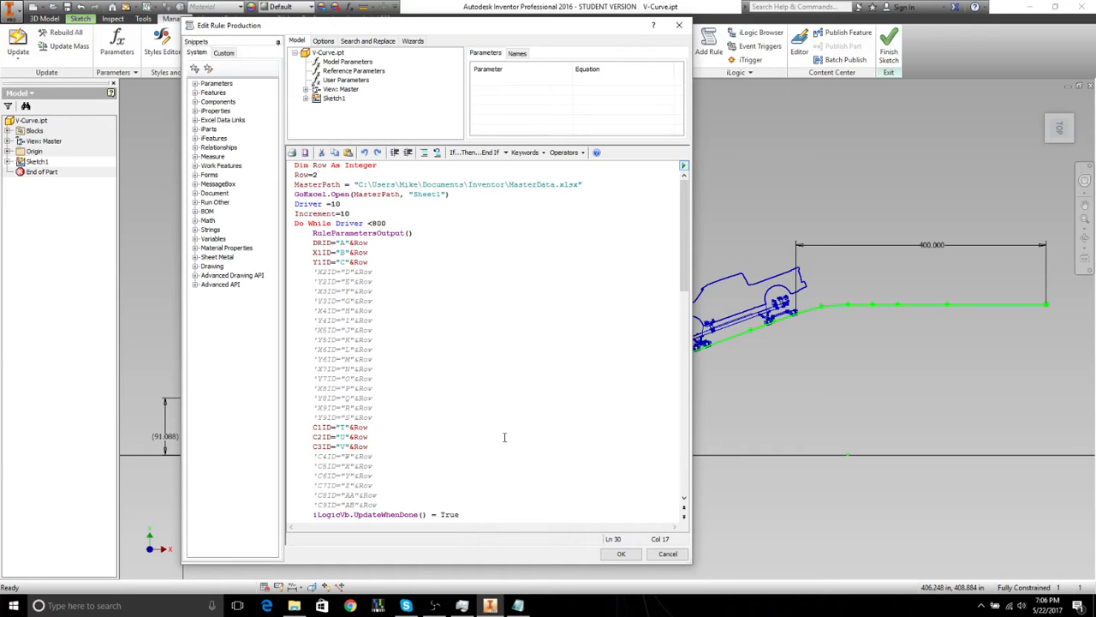
left_click(382, 282)
left_click_drag(590, 184, 356, 182)
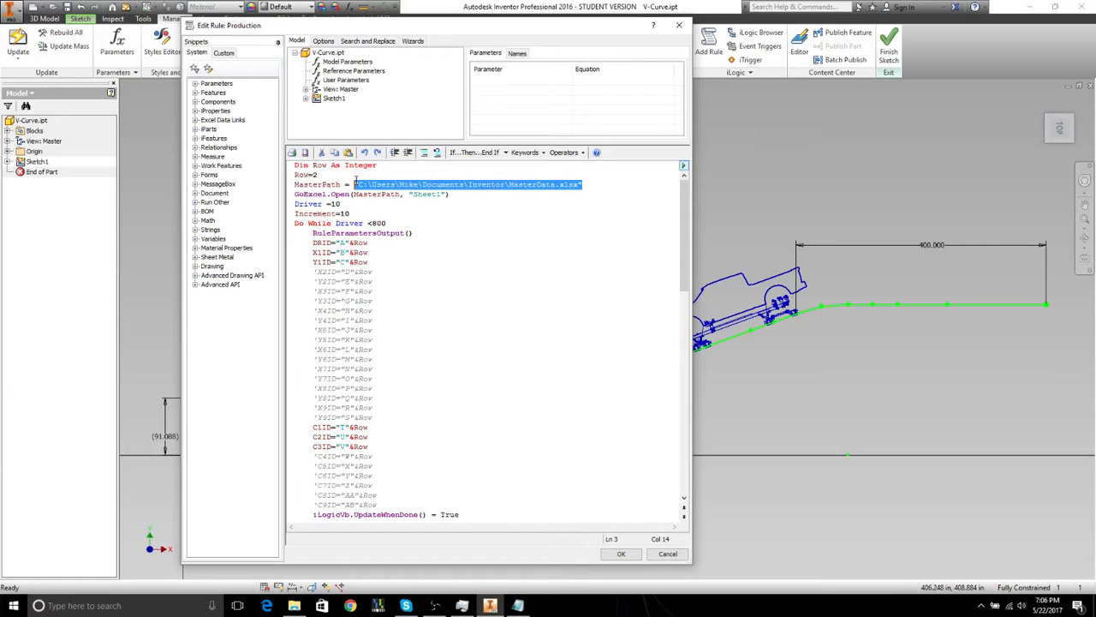
left_click(445, 280)
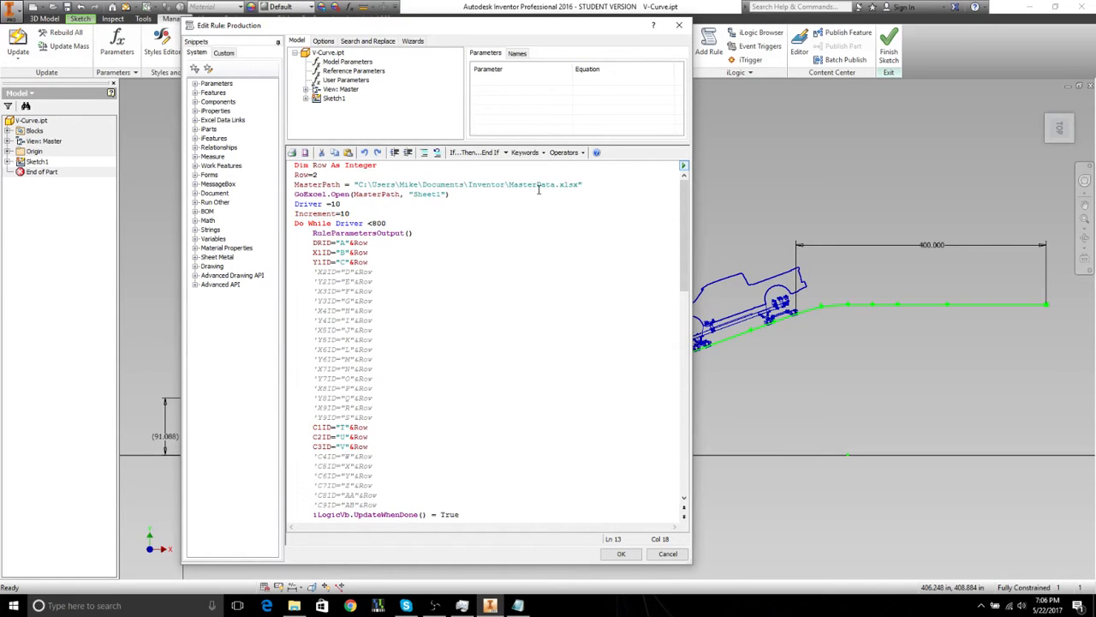
left_click(535, 203)
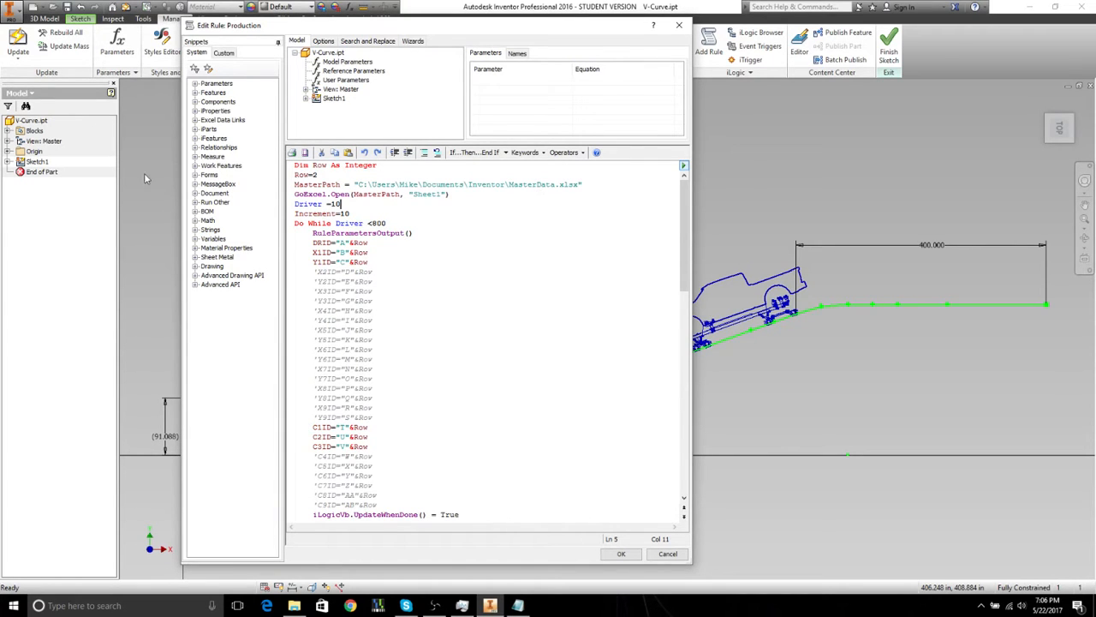
left_click(401, 233)
left_click(469, 253)
left_click(489, 262)
double_click(378, 223)
left_click(347, 214)
left_click(416, 241)
left_click(456, 259)
left_click(374, 291)
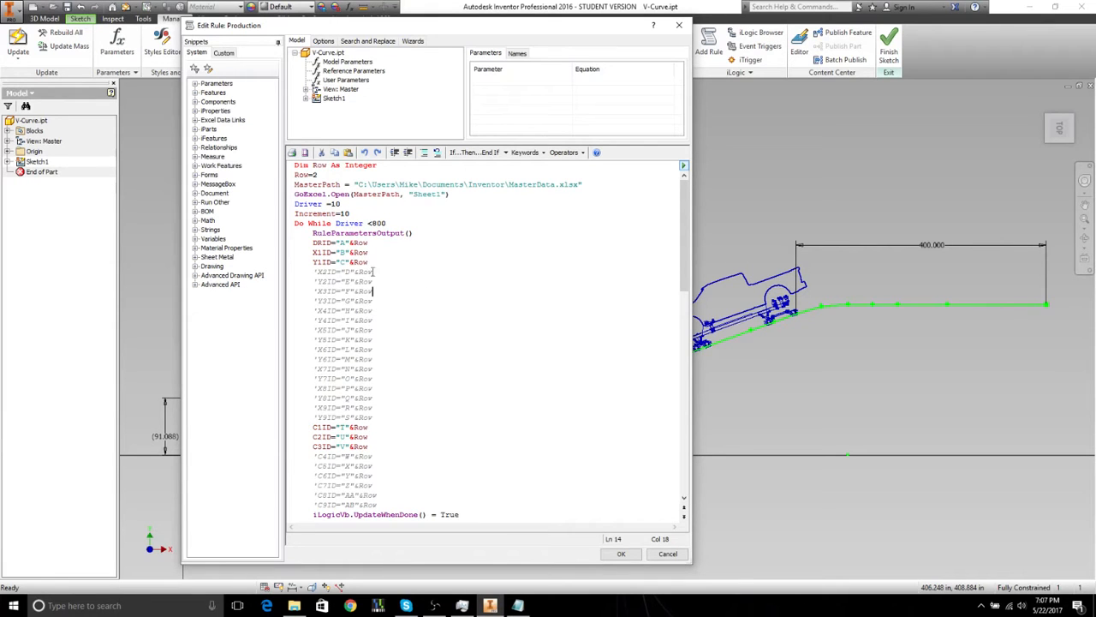
Step: Examine the rule's cell ID, parameter value and GoExcel.CellValue lines for Driver, X1, Y1 and C1 to C3
left_click(322, 262)
double_click(323, 262)
scroll(428, 302, "down", 5)
left_click_drag(312, 281, 382, 299)
left_click(443, 300)
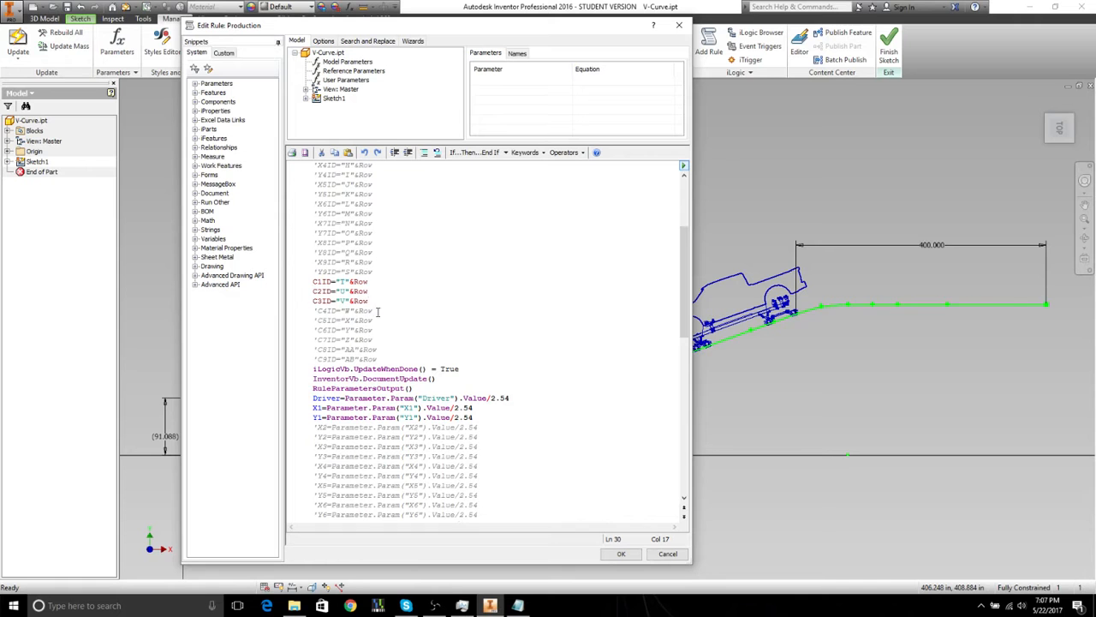
scroll(454, 345, "down", 4)
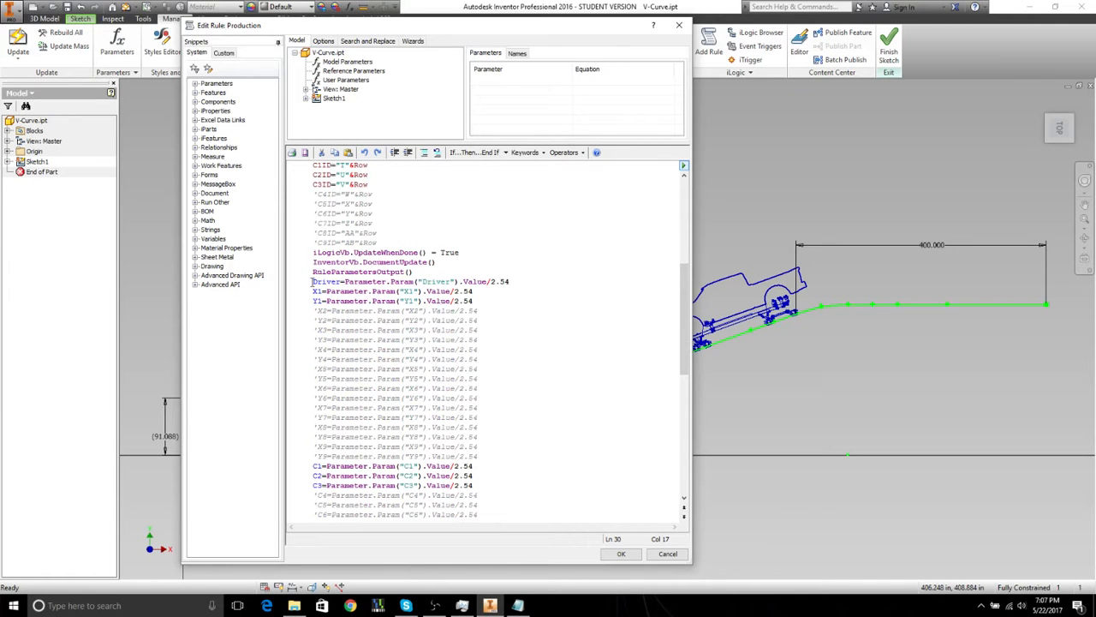
left_click_drag(312, 282, 505, 300)
scroll(506, 300, "down", 2)
left_click_drag(313, 409, 490, 426)
scroll(490, 426, "down", 4)
scroll(487, 425, "down", 1)
left_click_drag(312, 359, 543, 378)
scroll(543, 377, "down", 4)
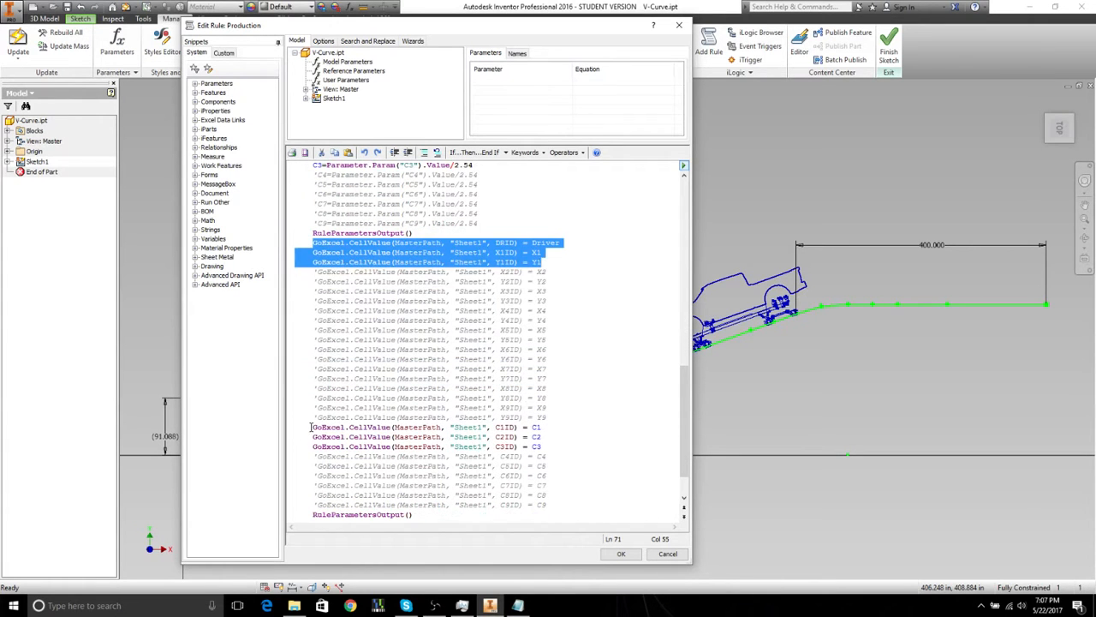
left_click_drag(311, 425, 554, 446)
left_click(592, 413)
Step: Save the Production rule's code and run the rule on the V-Curve part
scroll(592, 413, "up", 14)
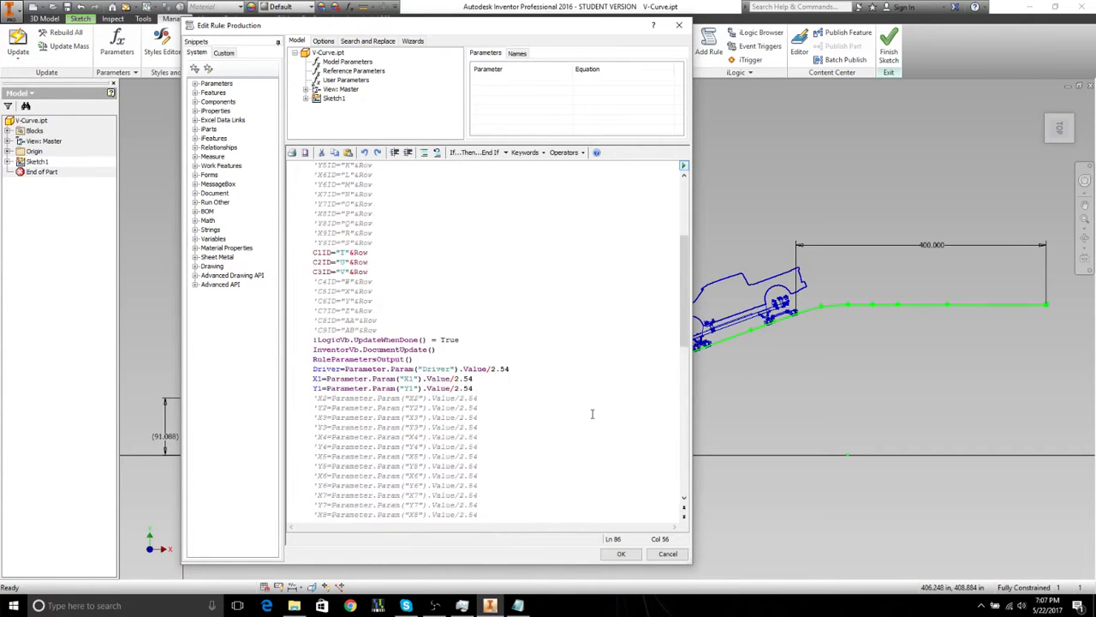
scroll(583, 414, "up", 6)
scroll(386, 401, "down", 2)
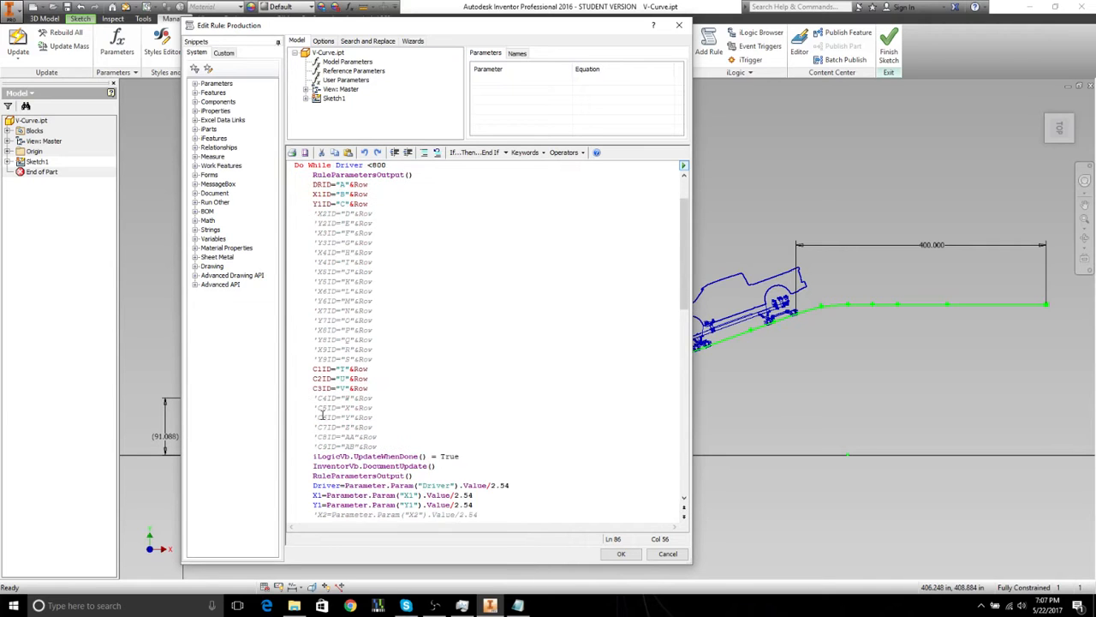
left_click(320, 221)
left_click(300, 214)
left_click(444, 217)
left_click(623, 555)
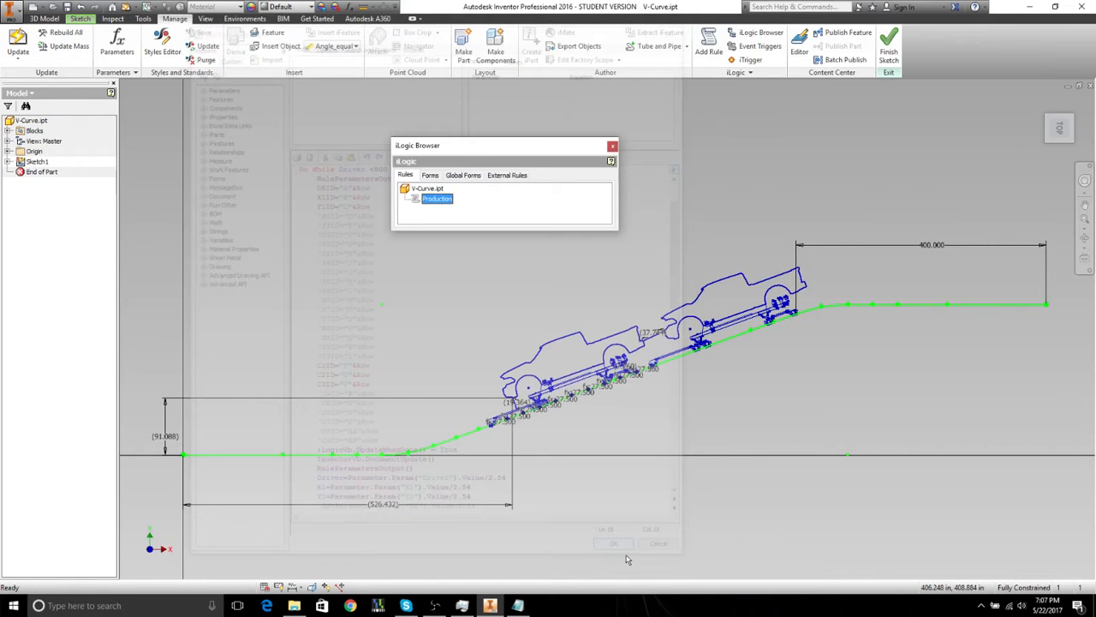
right_click(437, 199)
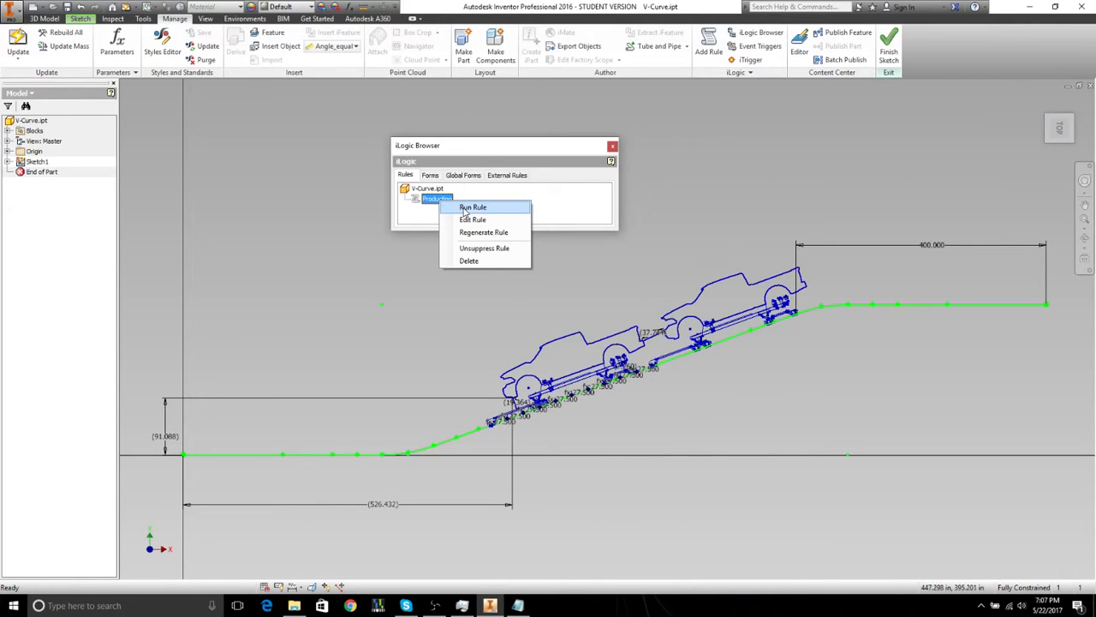
left_click(472, 207)
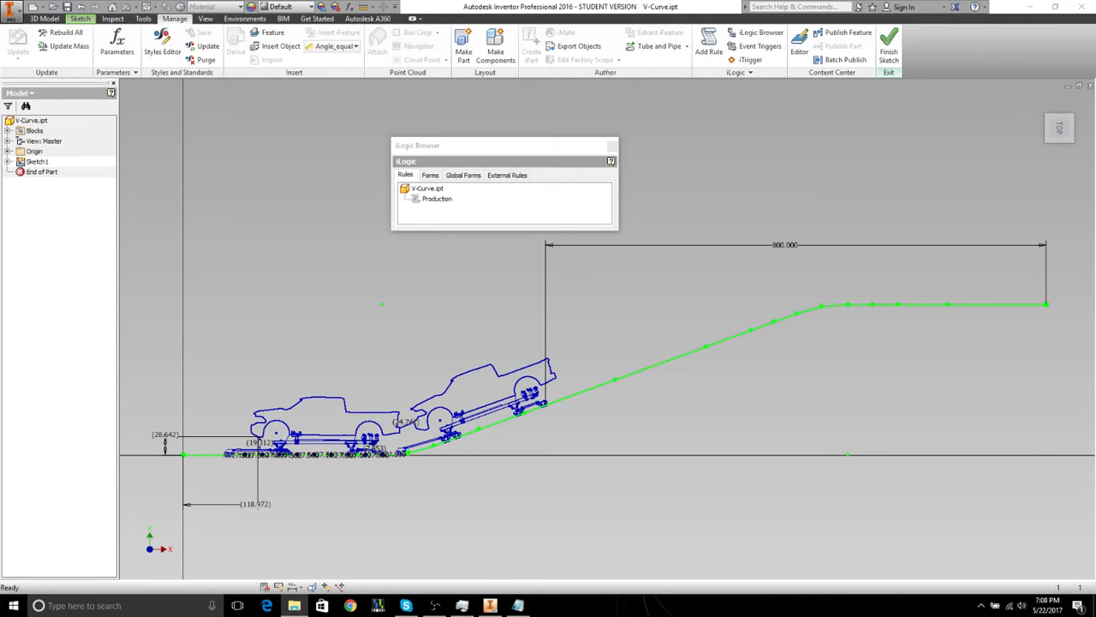
Step: Open MasterData.xlsx from the Inventor documents folder in Excel and examine the exported DR, X1, Y1 and C1 to C3 columns
left_click_drag(684, 615, 533, 150)
scroll(542, 296, "down", 8)
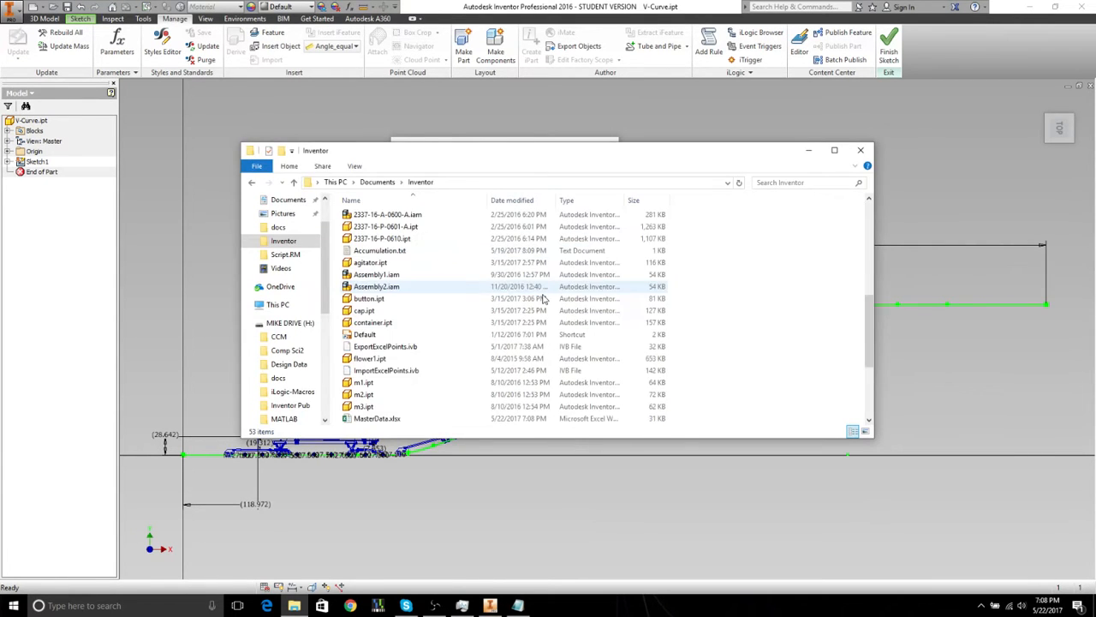
scroll(542, 297, "down", 4)
left_click(398, 274)
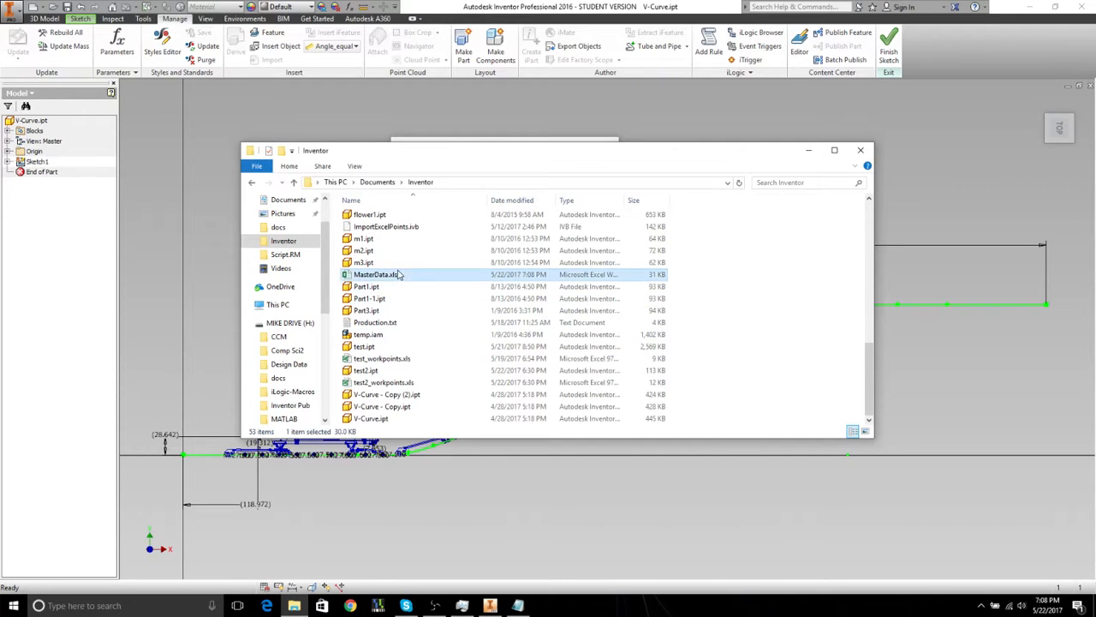
double_click(398, 274)
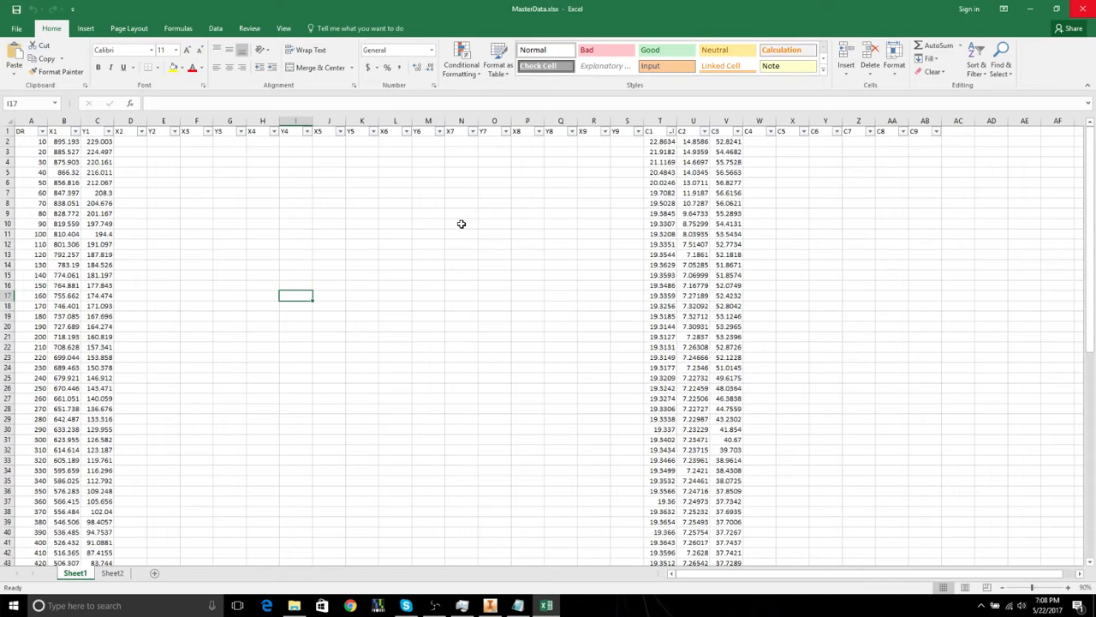
left_click(438, 254)
scroll(40, 147, "down", 1)
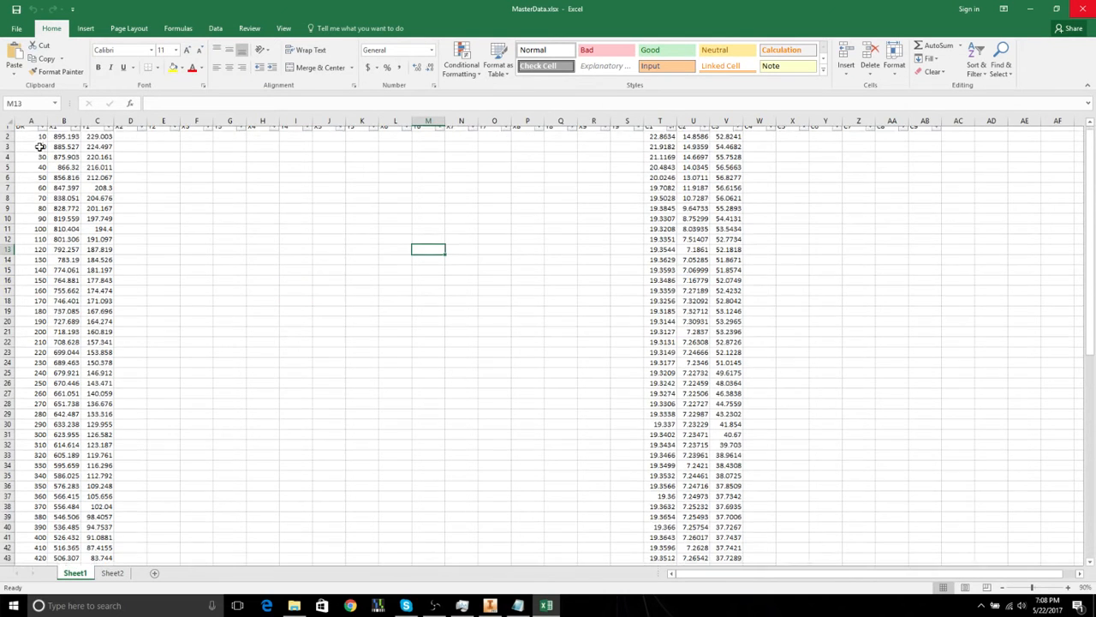
scroll(40, 147, "up", 1)
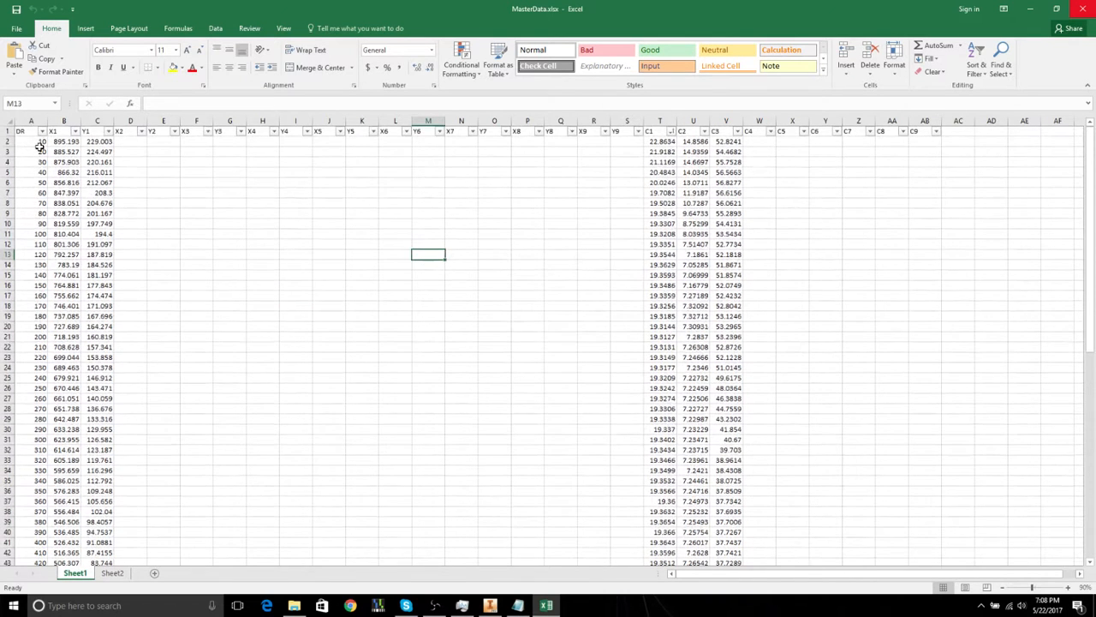
left_click(196, 182)
left_click(493, 317)
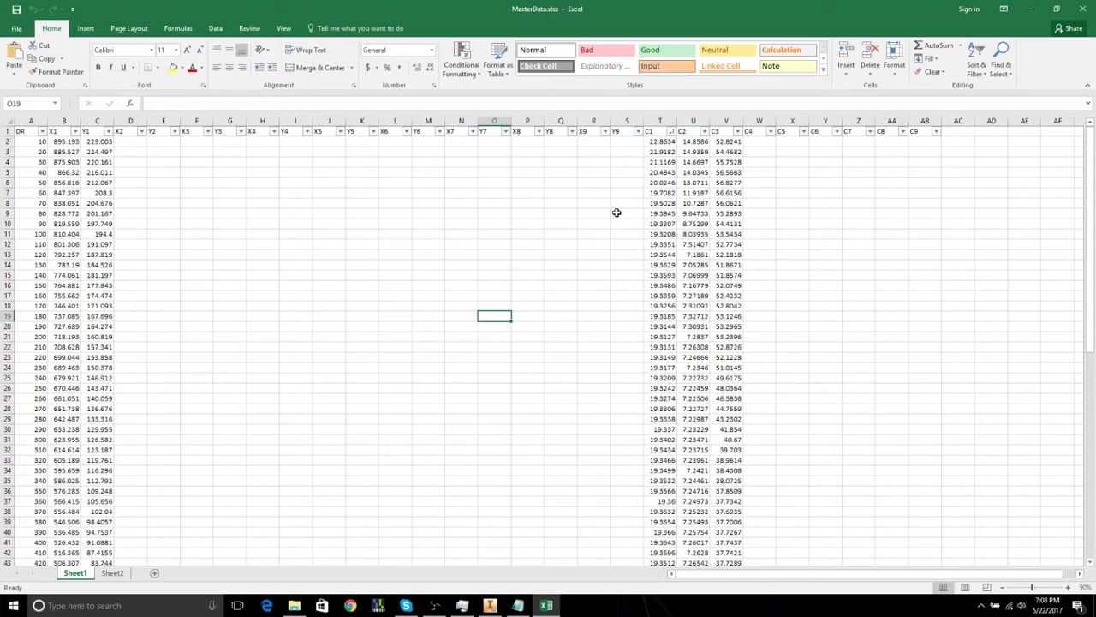
Step: Sort the exported rows by C1 from smallest to largest and check the Driver value of the first row
left_click(672, 131)
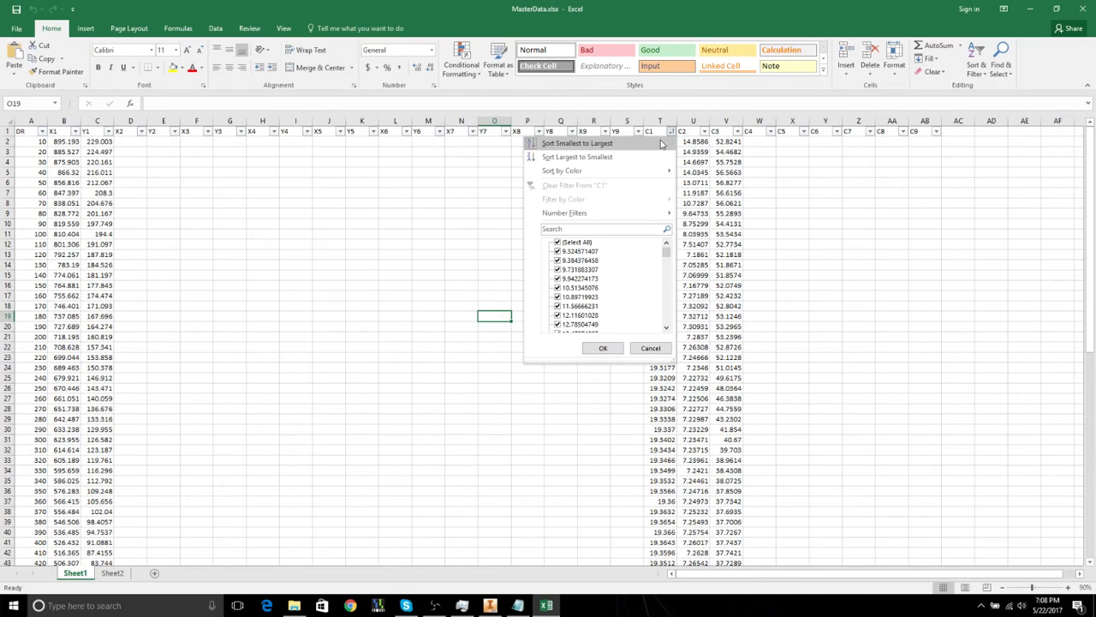
left_click(661, 144)
left_click(660, 223)
left_click(661, 141)
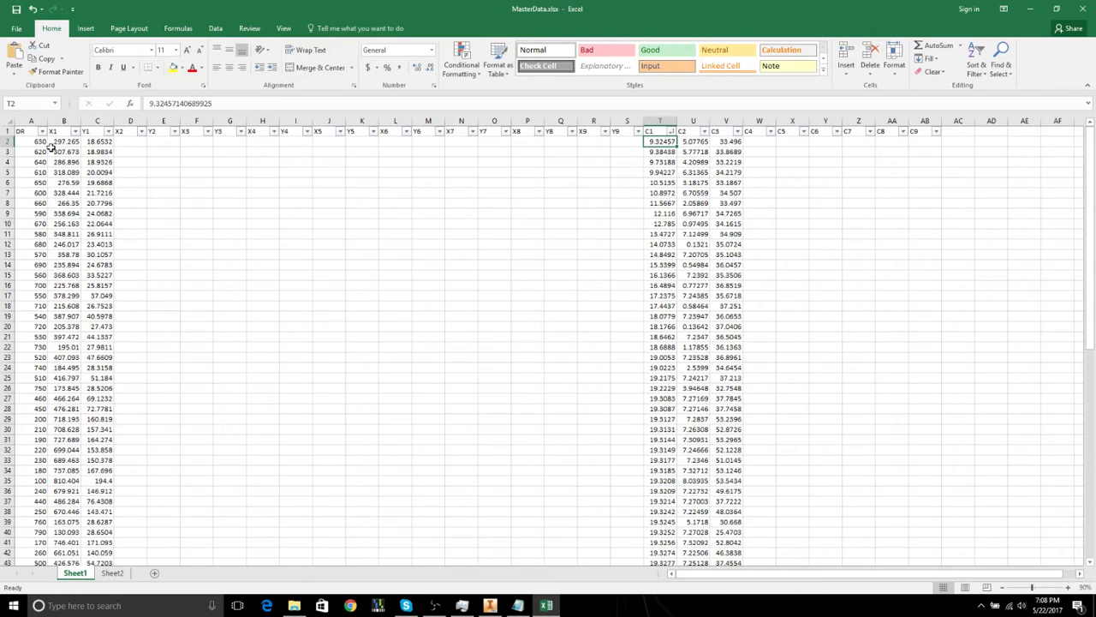
left_click(7, 141)
left_click(335, 313)
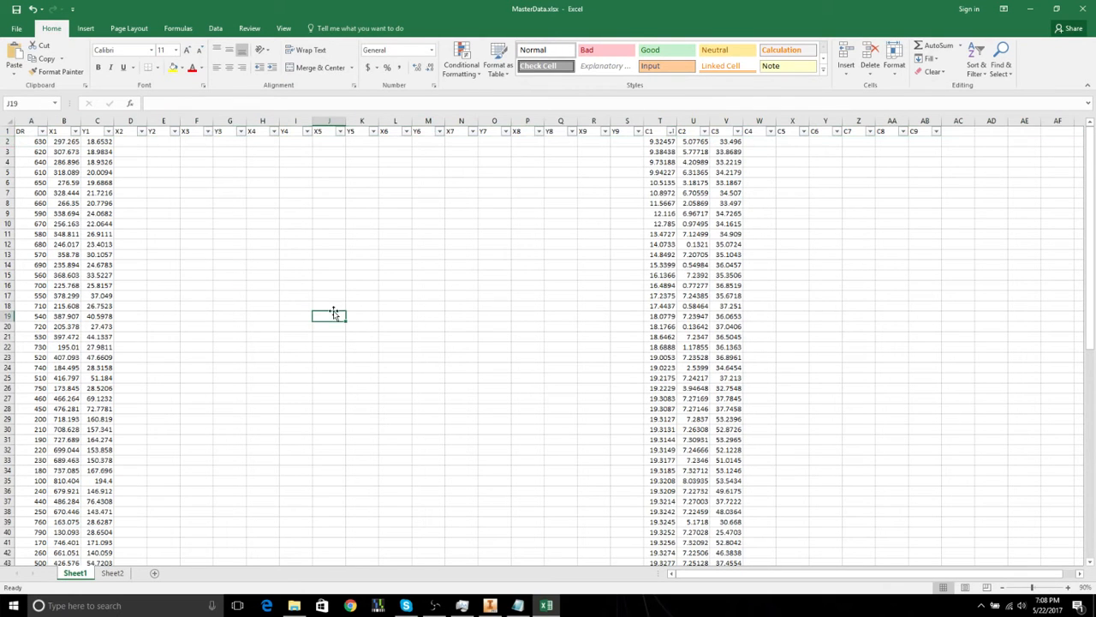
Step: Switch to Inventor, set the Driver dimension to 630 in, and inspect the clearance beneath the rear truck's front bumper
left_click(491, 606)
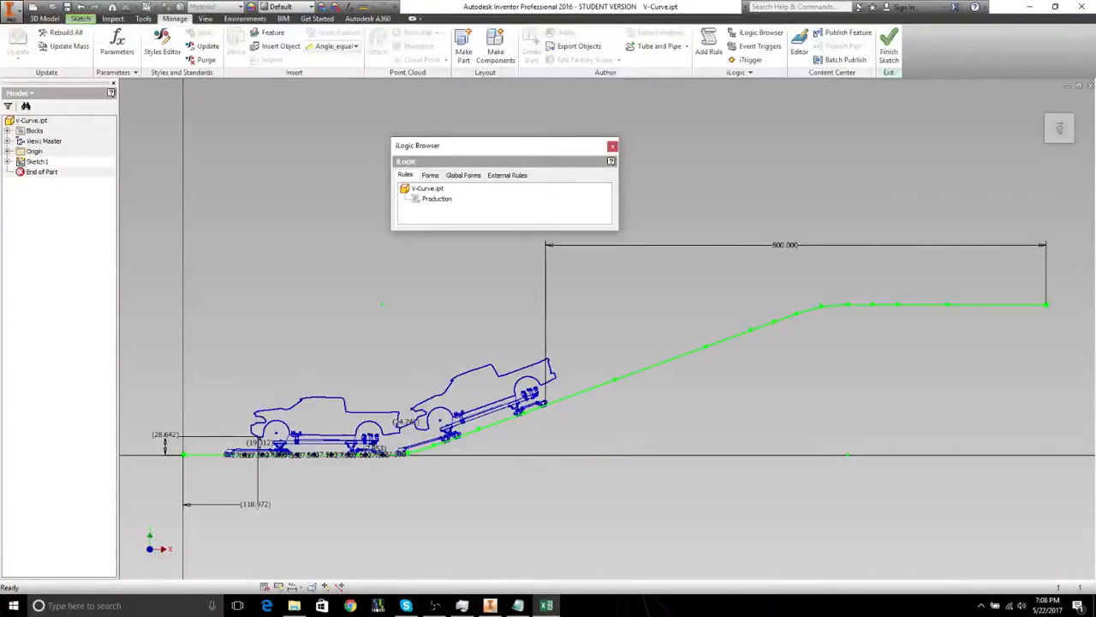
double_click(779, 247)
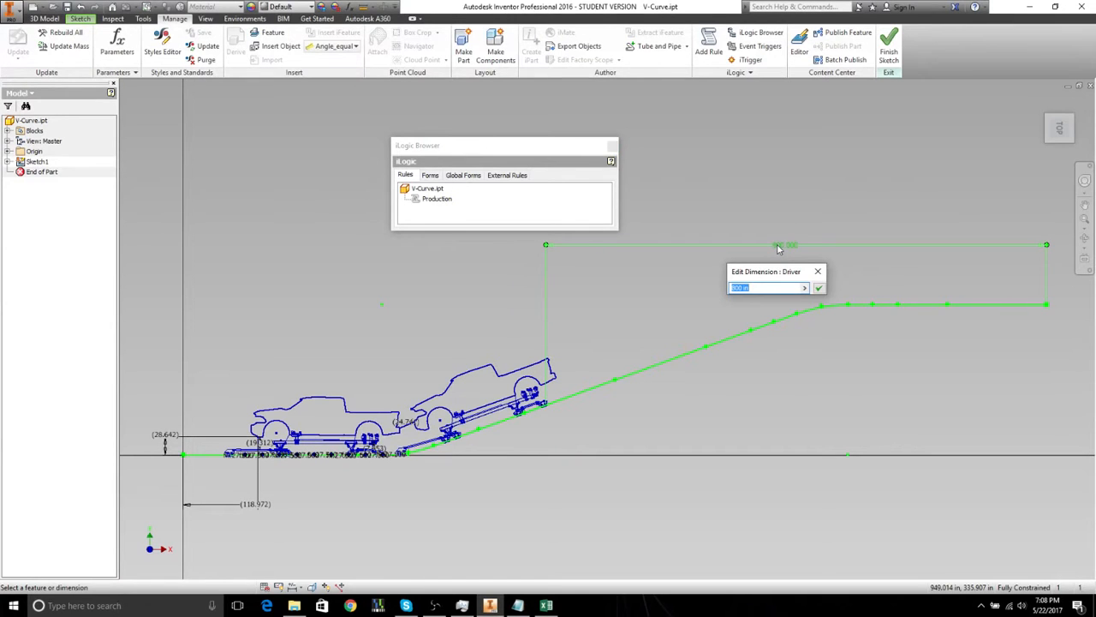
type("630")
key("Return")
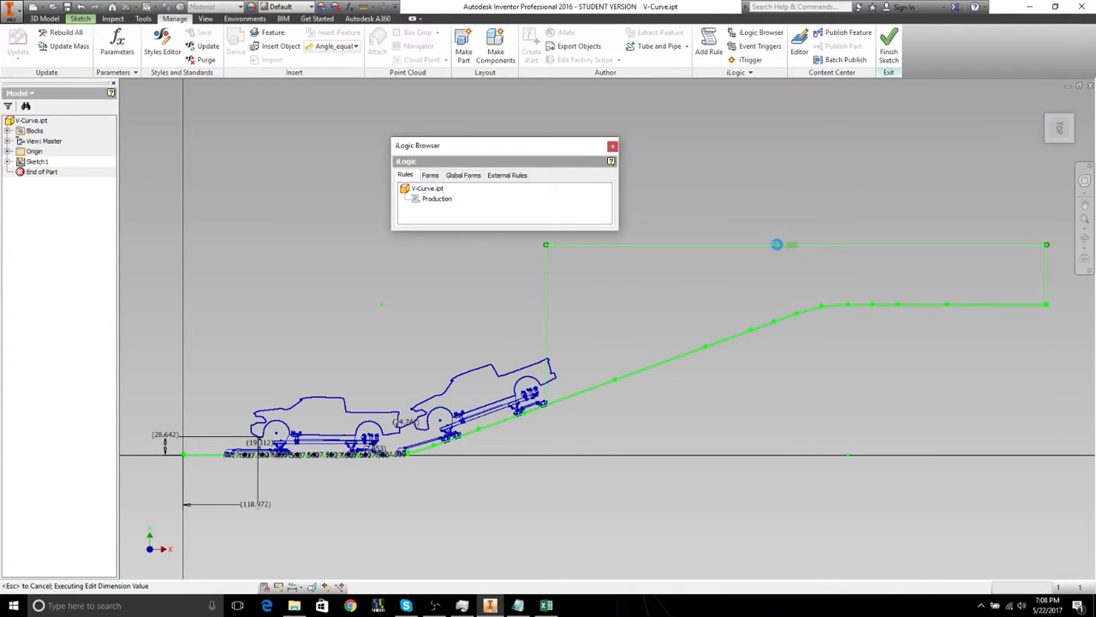
scroll(554, 464, "up", 8)
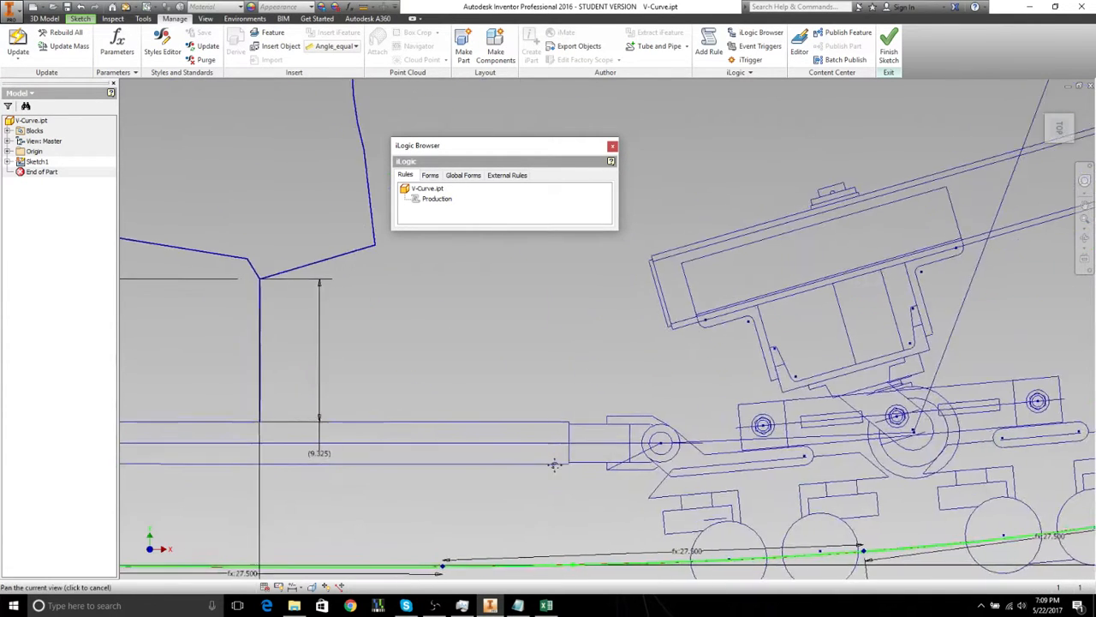
middle_click_drag(554, 465, 777, 502)
scroll(573, 433, "down", 3)
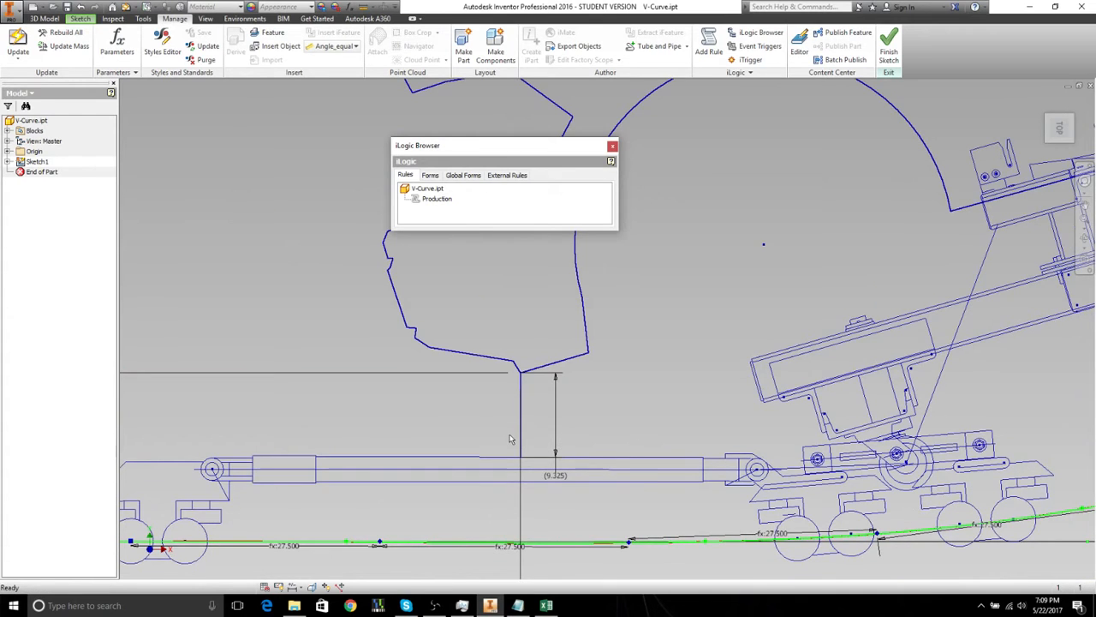
Step: Return to Excel, sort the rows by C2 from smallest to largest, and check the first row's Driver value
key("alt+Tab")
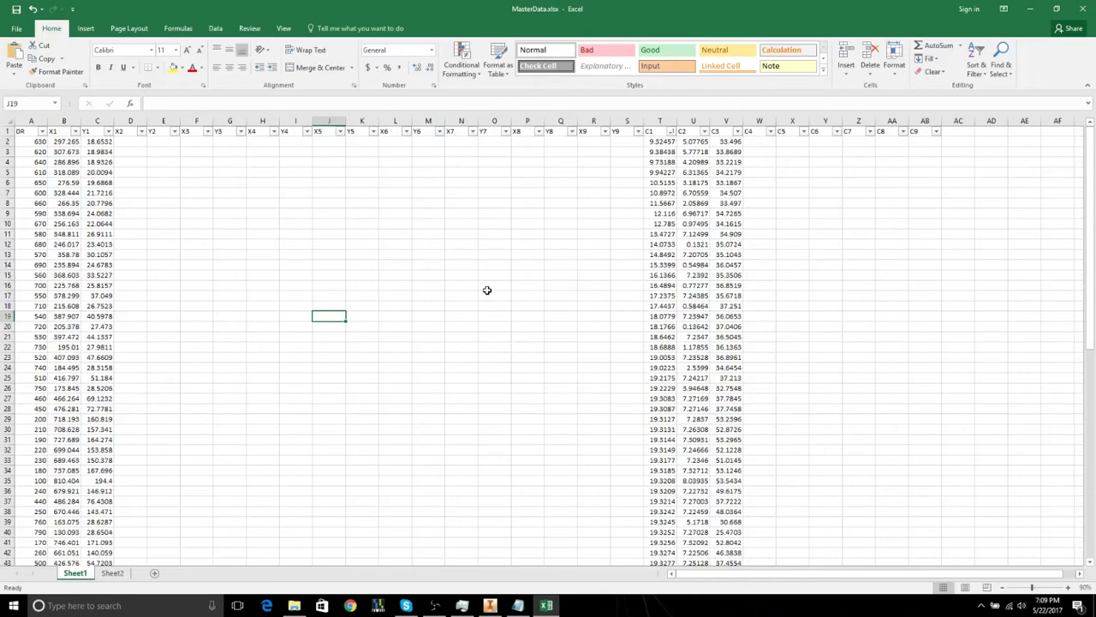
left_click(609, 179)
left_click(705, 133)
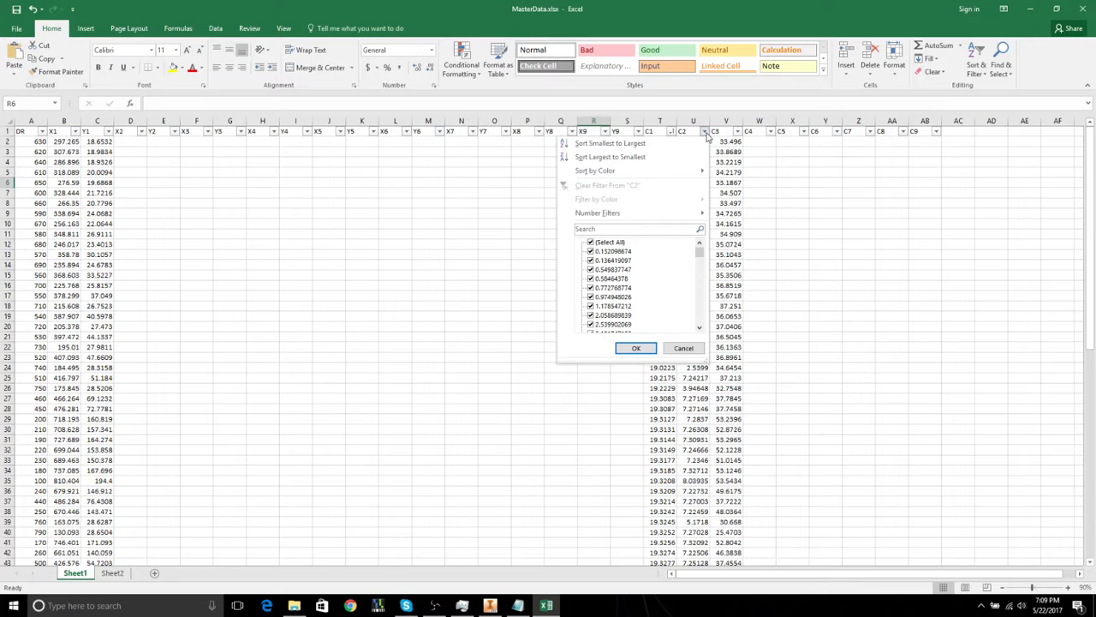
left_click(690, 143)
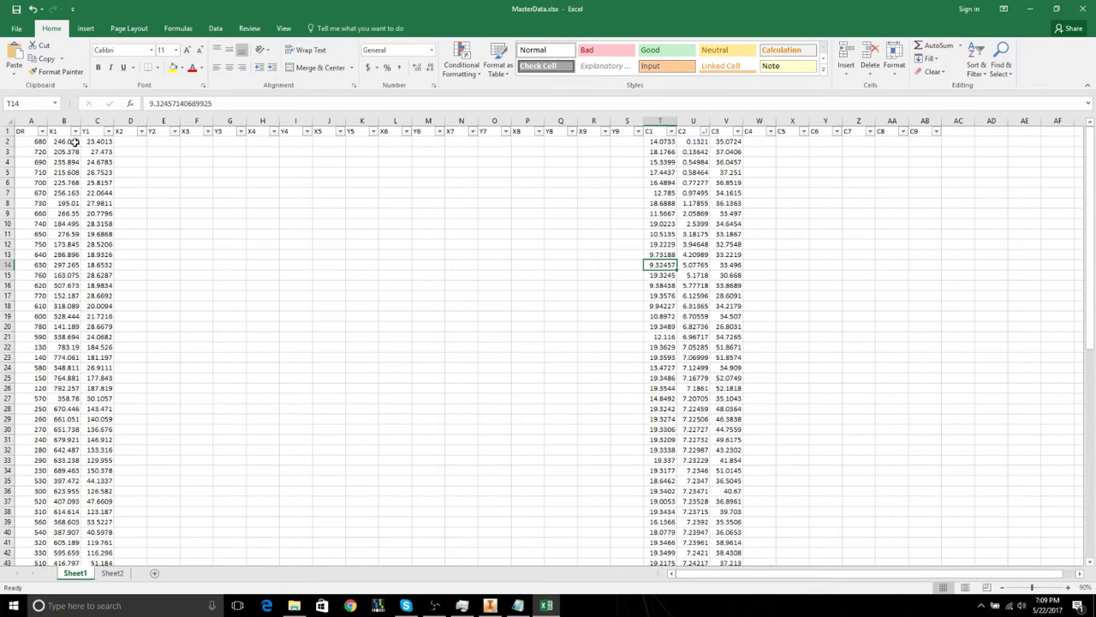
left_click(9, 141)
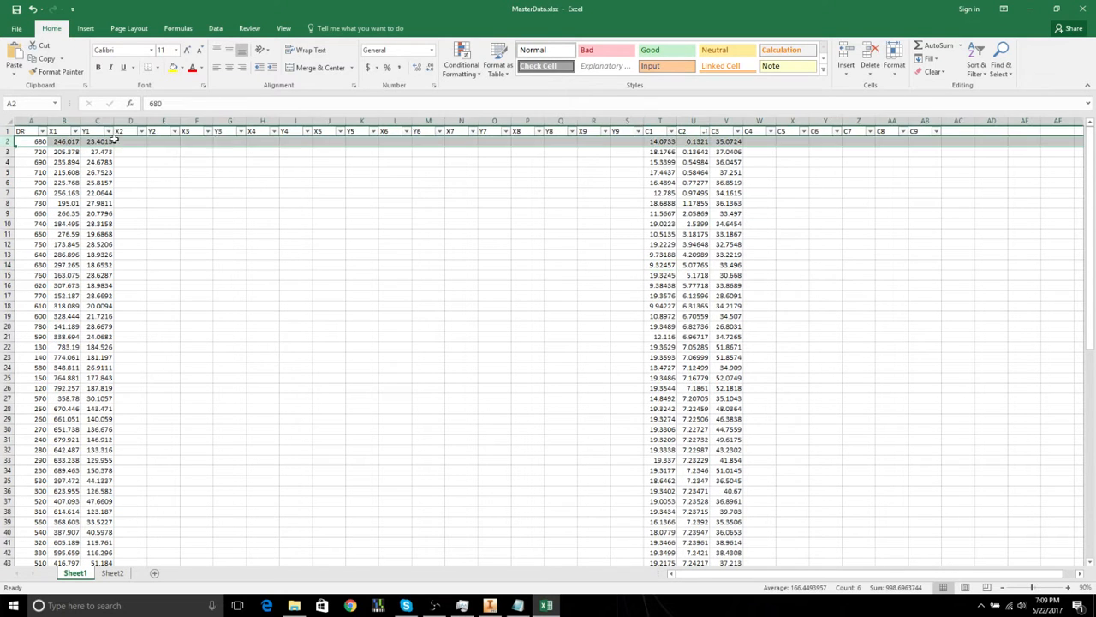
left_click(394, 223)
Step: Switch to Inventor, set the Driver dimension to 680 in, and inspect the C2 clearance at the rear truck's carrier
key("alt+Tab")
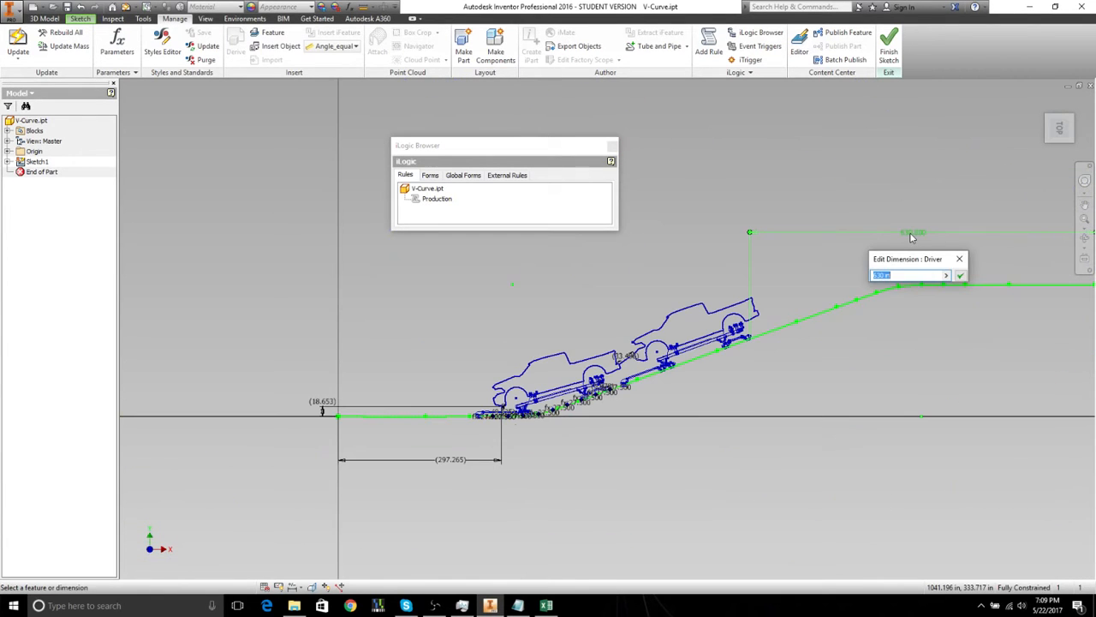
type("670")
key("Return")
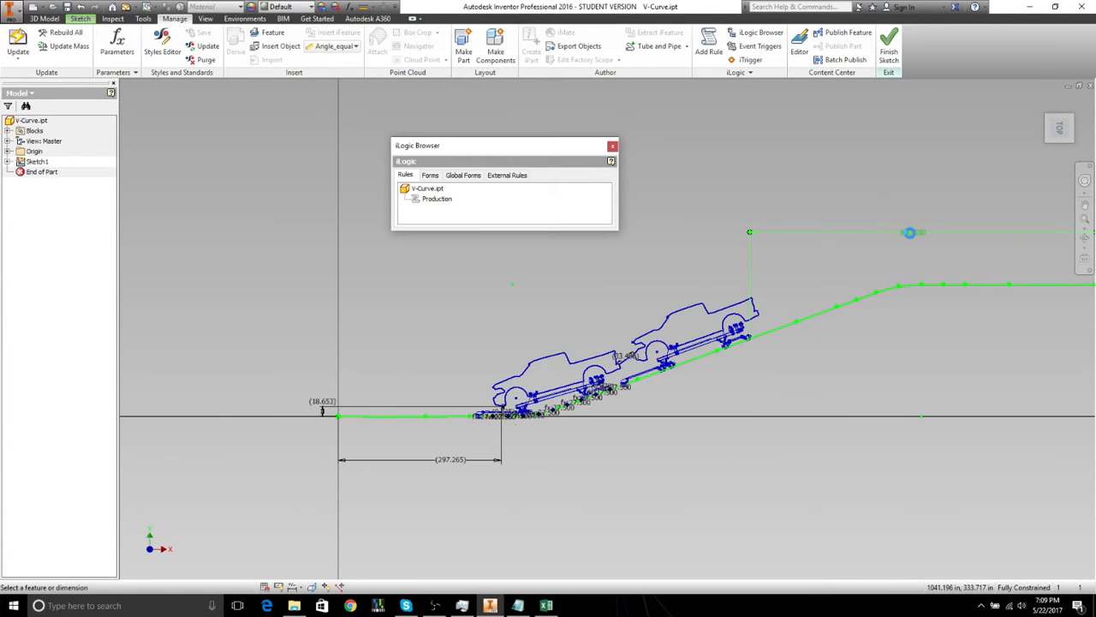
scroll(470, 370, "up", 10)
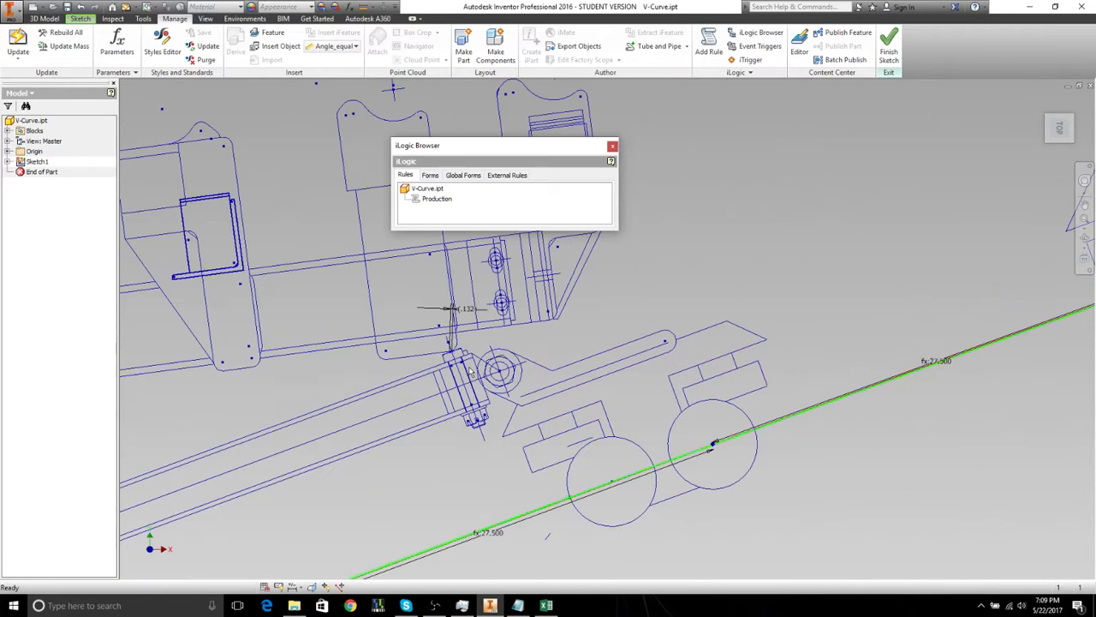
Step: Return to Excel and sort the exported rows by C3 from smallest to largest
key("alt+Tab")
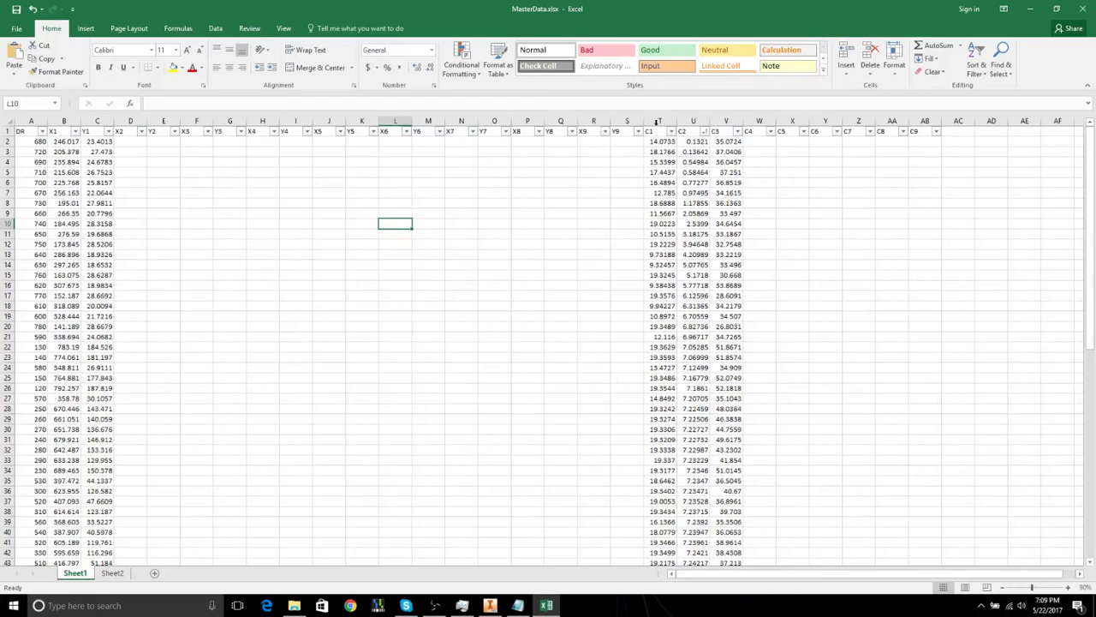
left_click(736, 131)
left_click(724, 146)
left_click(628, 274)
Step: Switch to Inventor, set the Driver dimension to 790 in, and inspect the C3 clearance between the two trucks
key("alt+Tab")
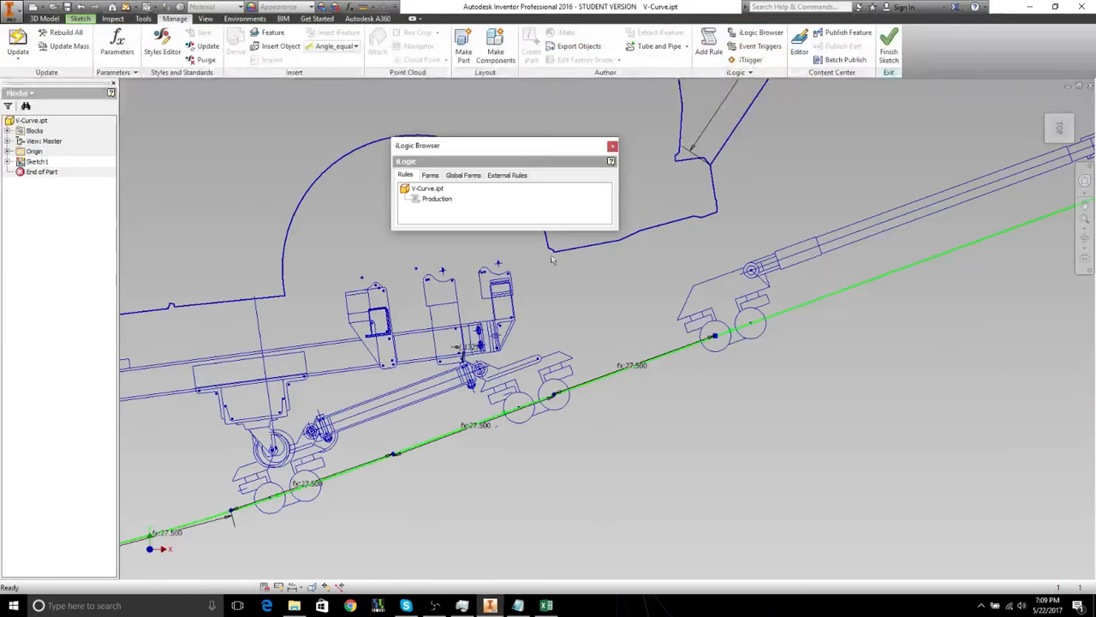
left_click_drag(579, 385, 548, 470)
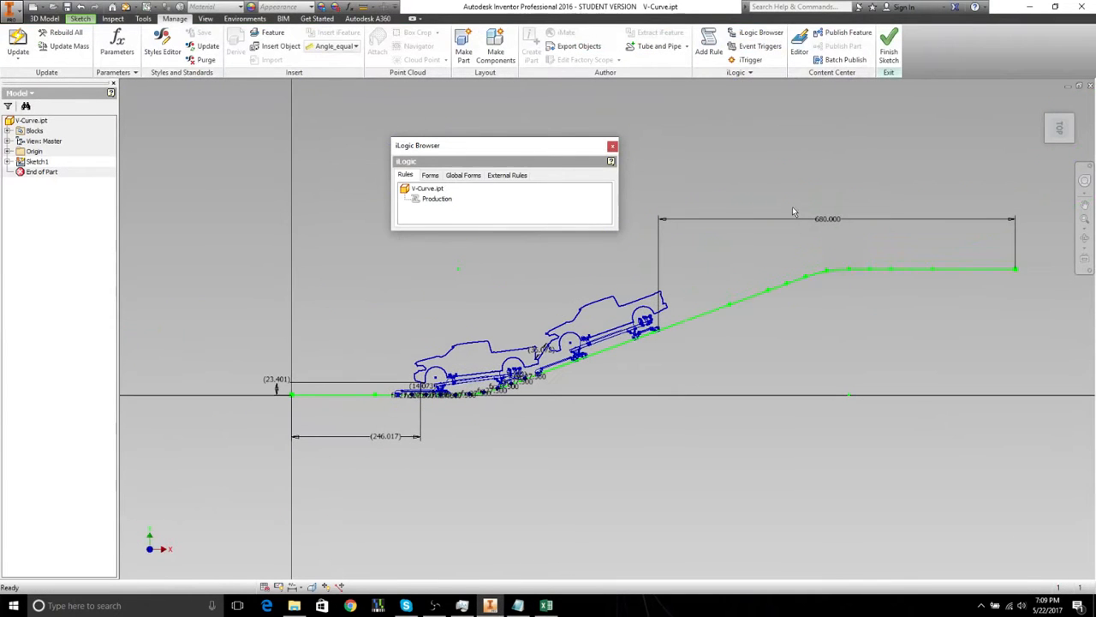
double_click(836, 221)
type("790")
key("Return")
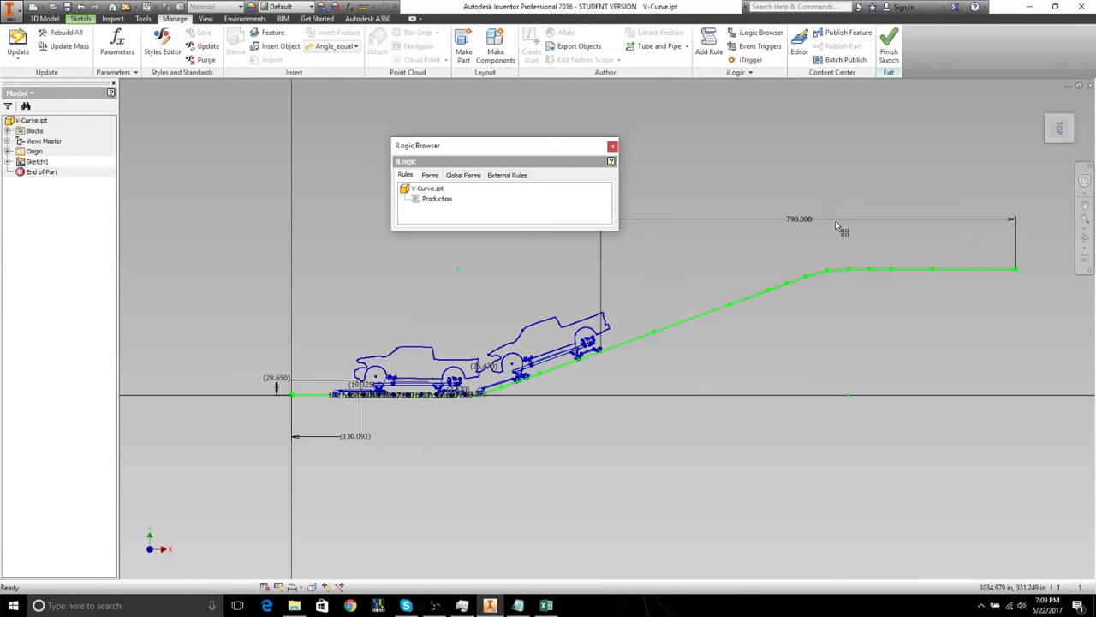
scroll(492, 374, "up", 4)
scroll(492, 376, "up", 3)
scroll(451, 367, "down", 5)
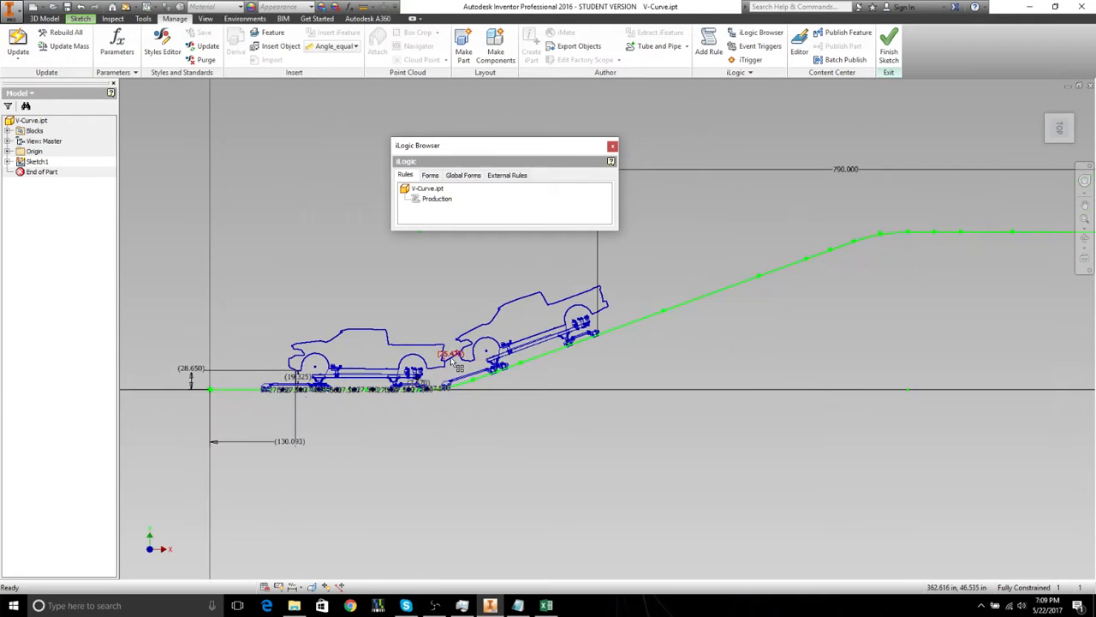
middle_click_drag(635, 317, 638, 349)
middle_click_drag(750, 434, 686, 410)
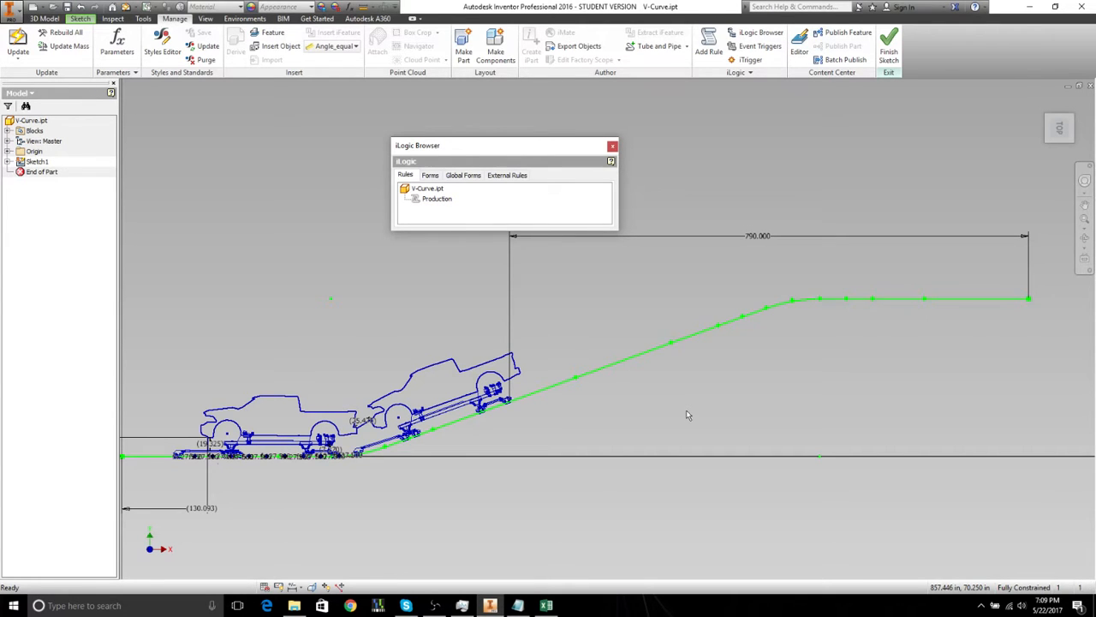
Step: Examine the gap between the trucks and the rear truck's front bumper point with its X and Y reference dimensions
scroll(381, 420, "up", 6)
middle_click_drag(380, 420, 593, 395)
scroll(553, 417, "down", 3)
scroll(554, 420, "down", 2)
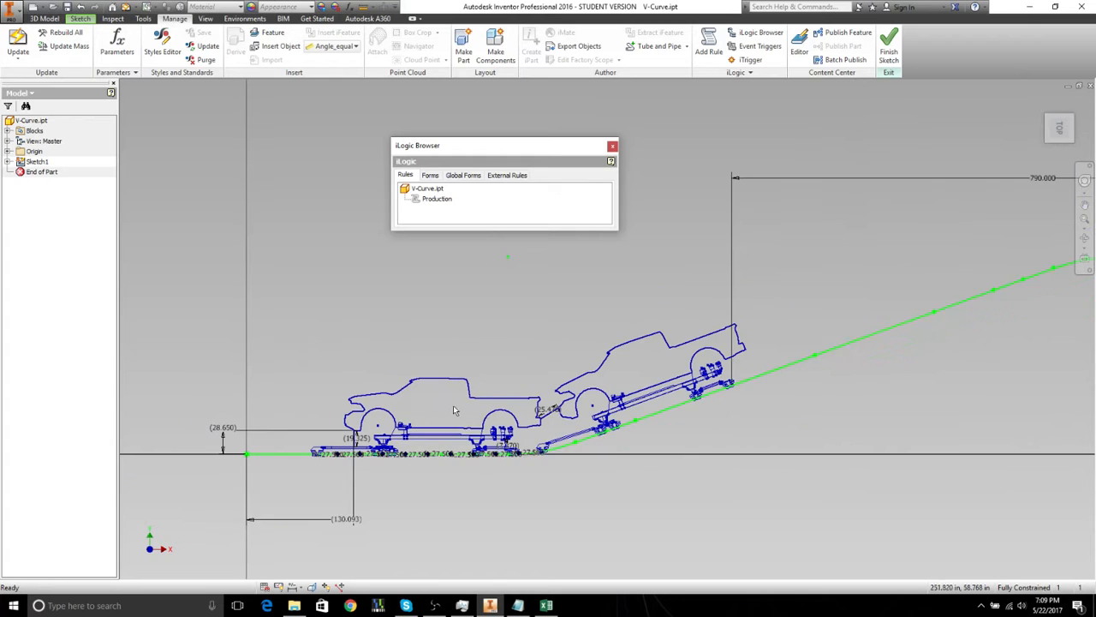
middle_click_drag(462, 406, 480, 402)
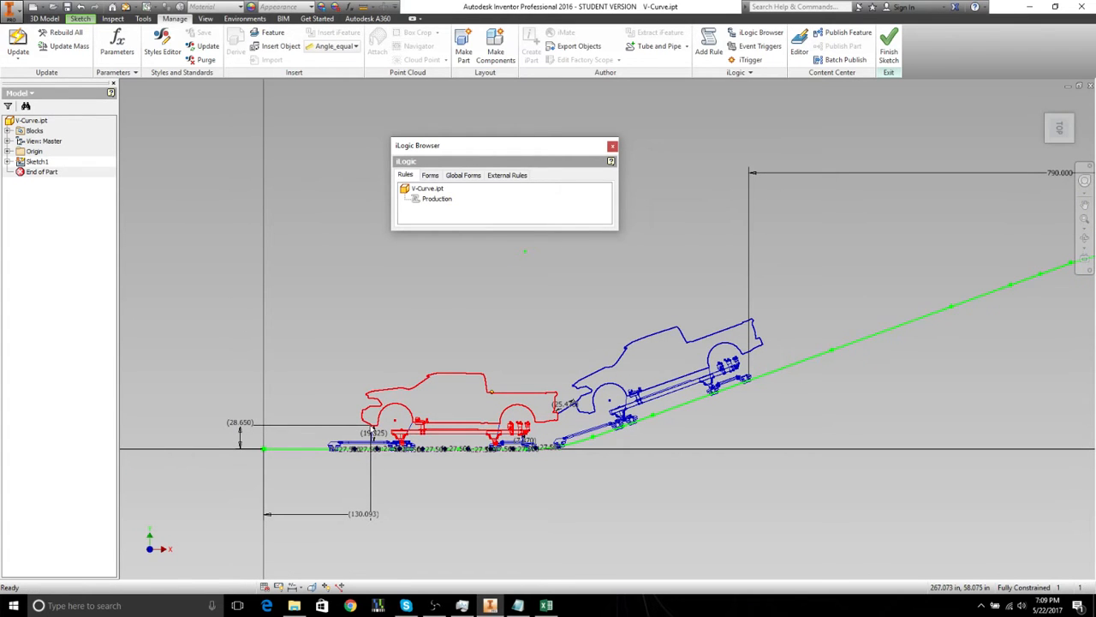
scroll(373, 426, "up", 5)
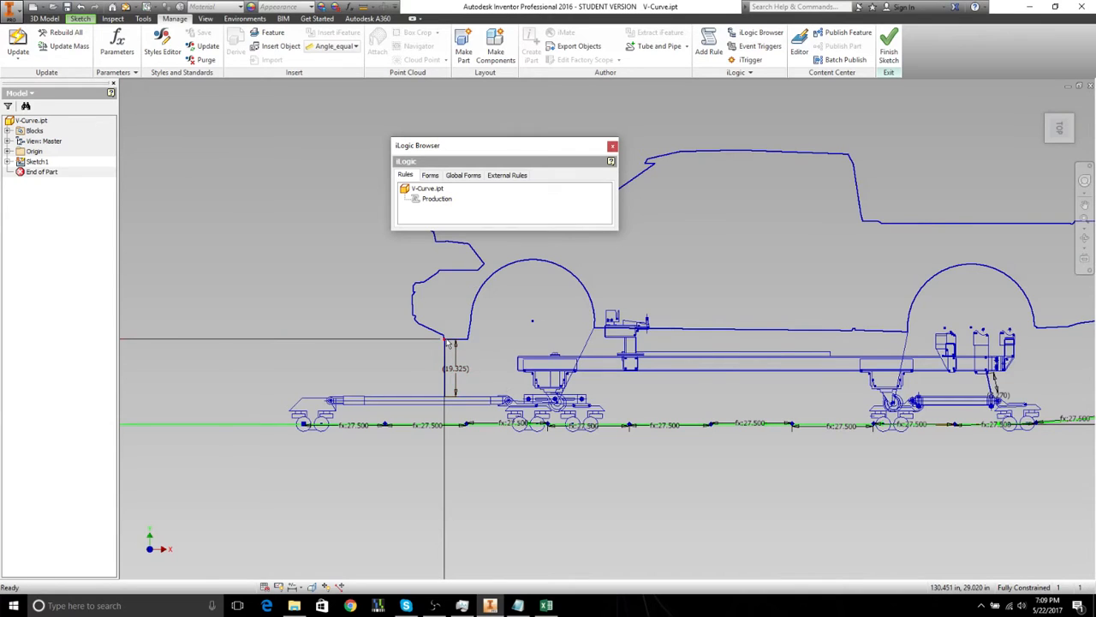
scroll(450, 343, "down", 2)
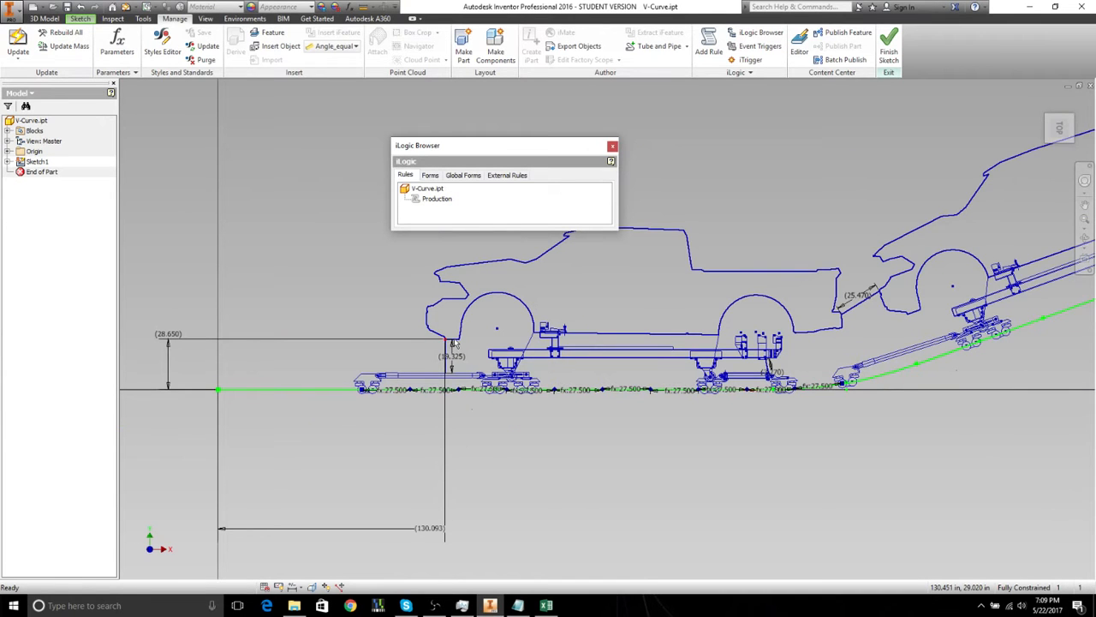
scroll(454, 342, "down", 4)
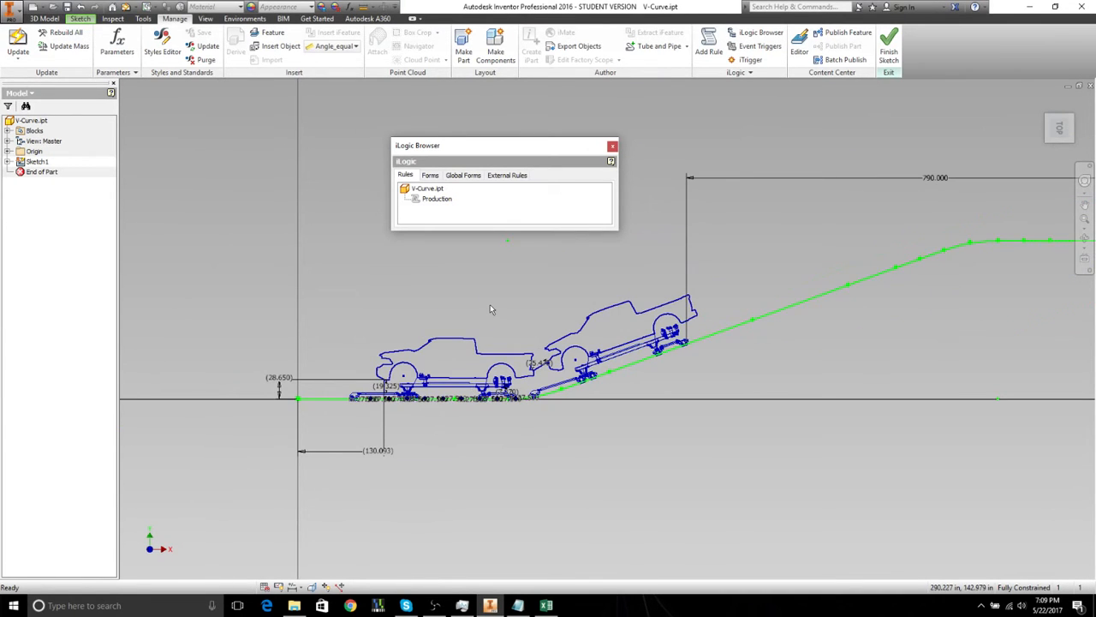
middle_click_drag(490, 309, 427, 351)
Step: Return to Excel, check the first row's X1 and Y1 cells, and sort the rows by DR from smallest to largest
key("alt+Tab")
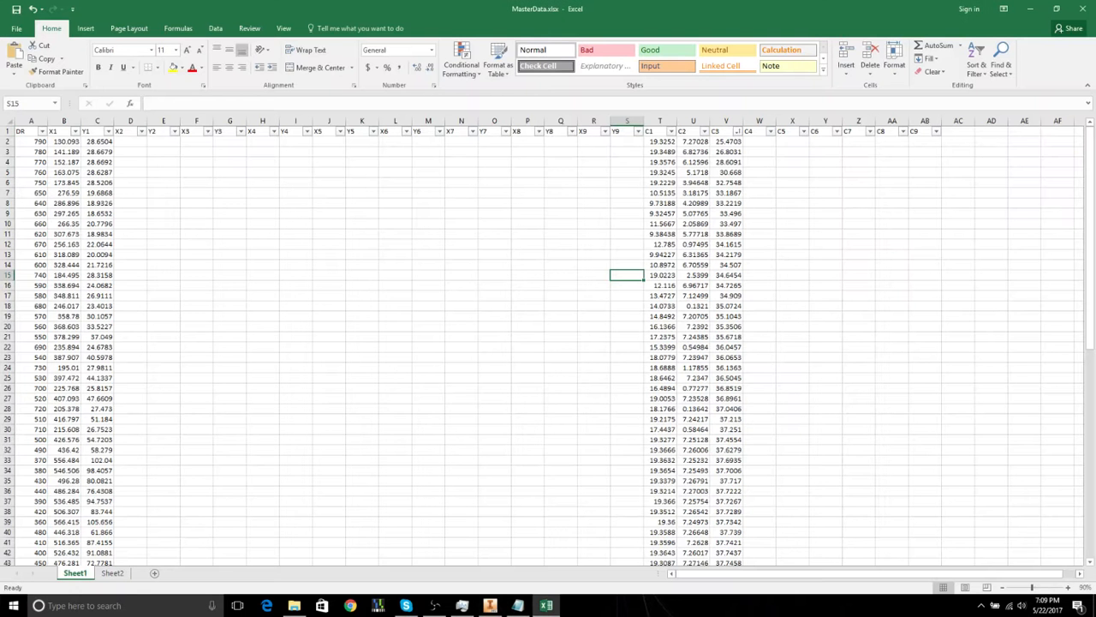
left_click(188, 248)
left_click_drag(77, 141, 107, 143)
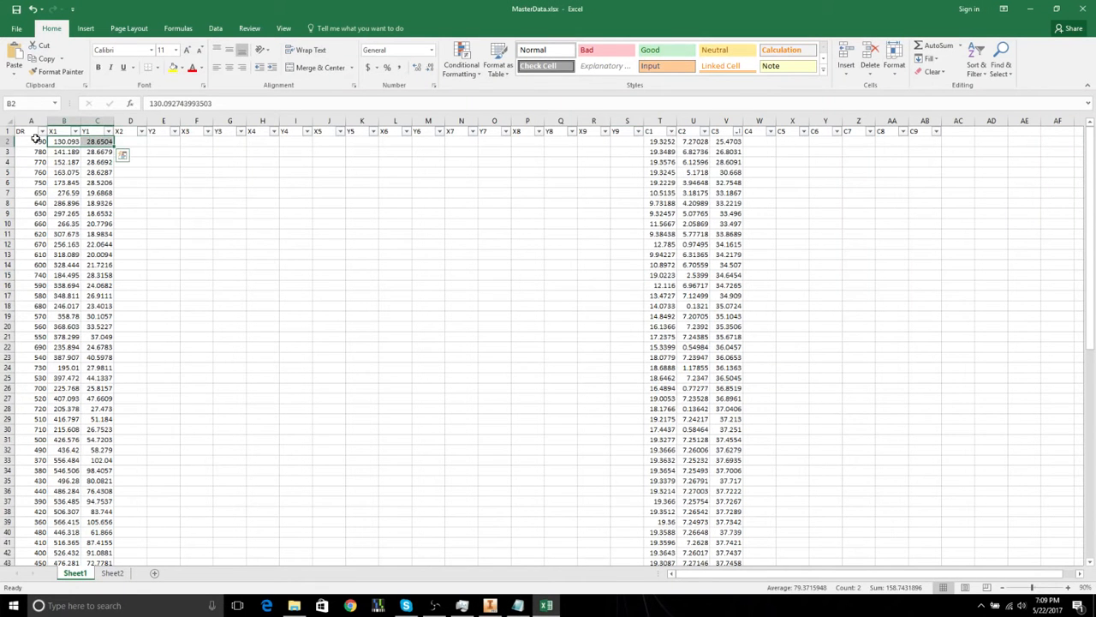
left_click(42, 132)
left_click(274, 238)
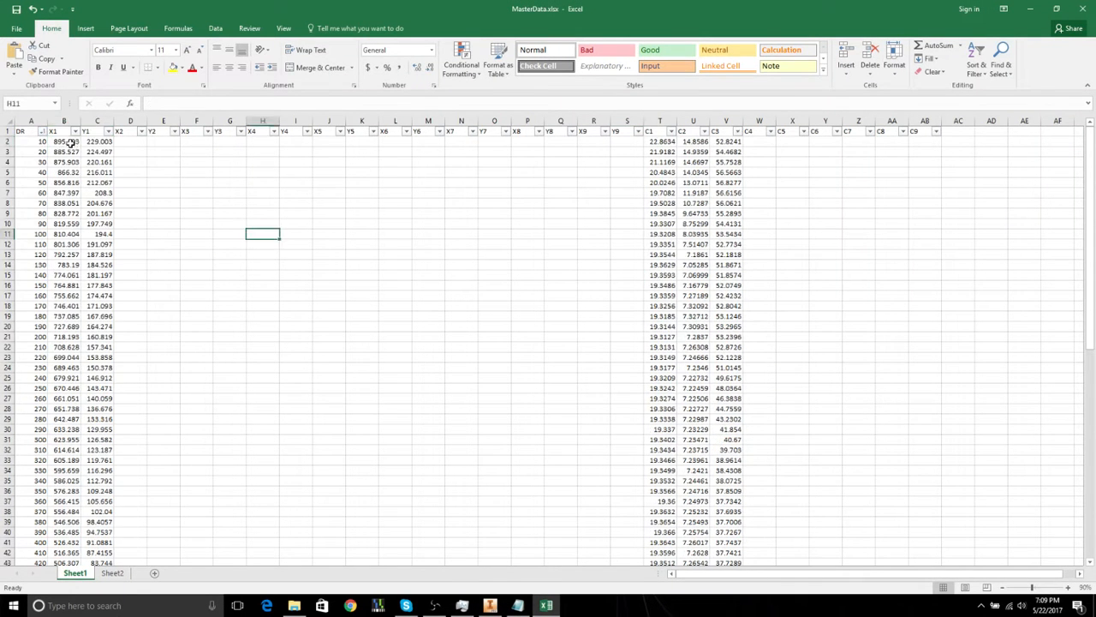
Step: Review the exported coordinate rows in the X1 and Y1 columns of Sheet1
left_click_drag(71, 143, 101, 522)
left_click(187, 418)
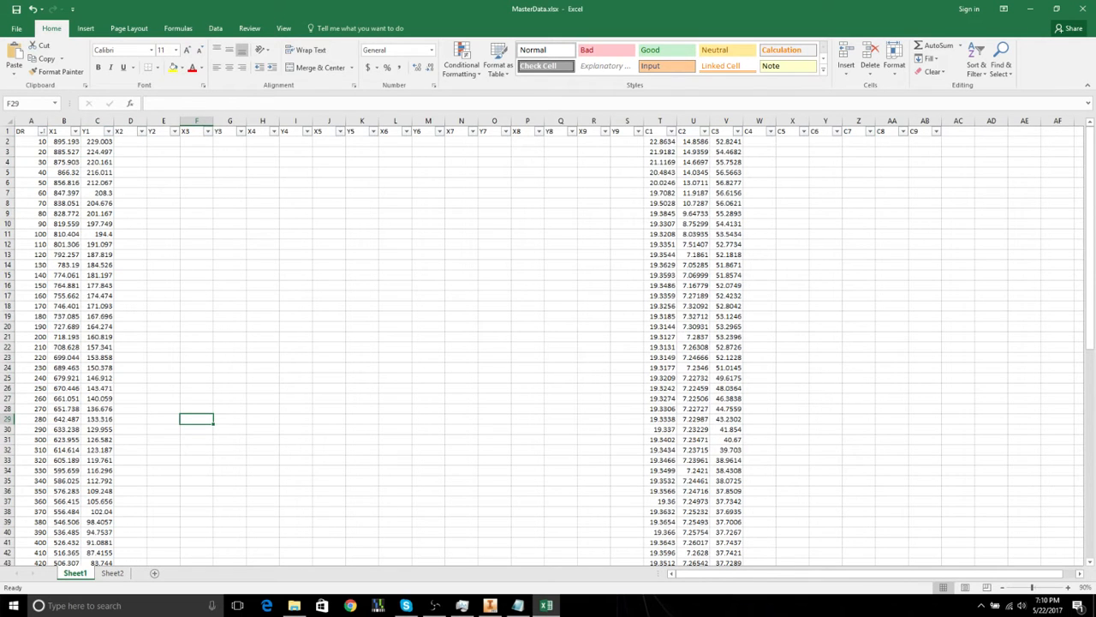
Step: Switch to Inventor, close the iLogic Browser, load the ImportExcelPoints.ivb VBA project, and bring up its list of macros
left_click(547, 605)
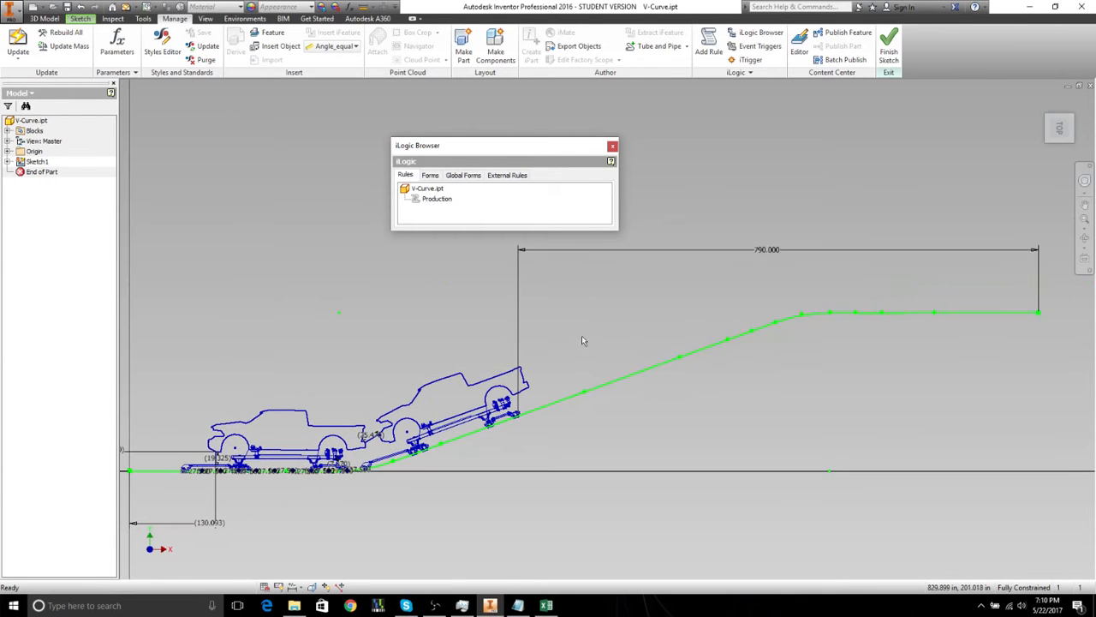
left_click(613, 147)
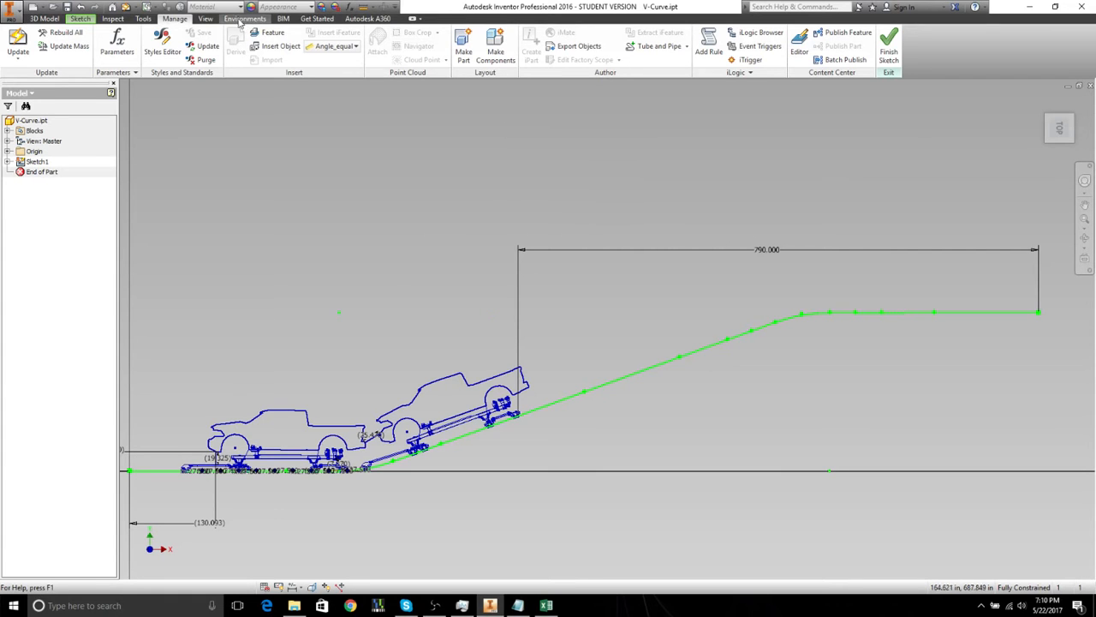
left_click(143, 18)
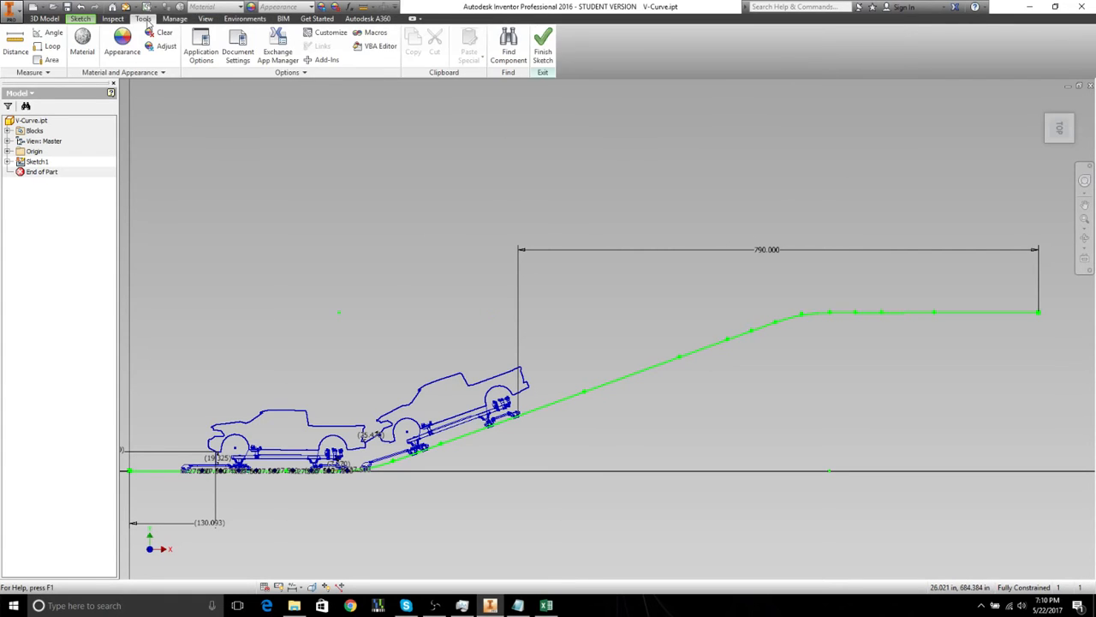
left_click(379, 46)
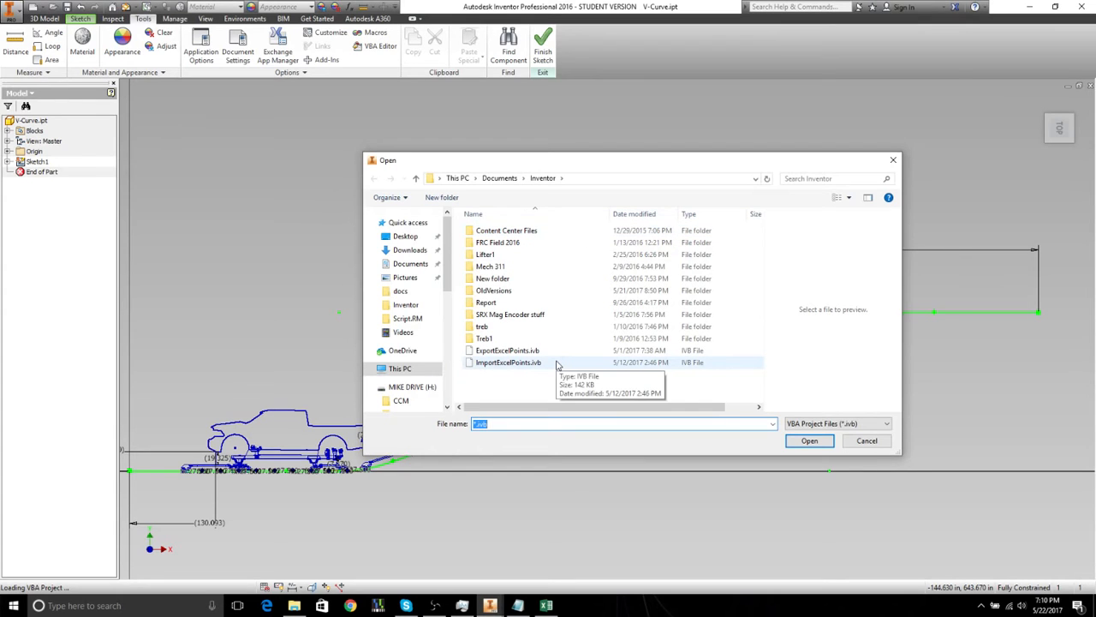
double_click(531, 362)
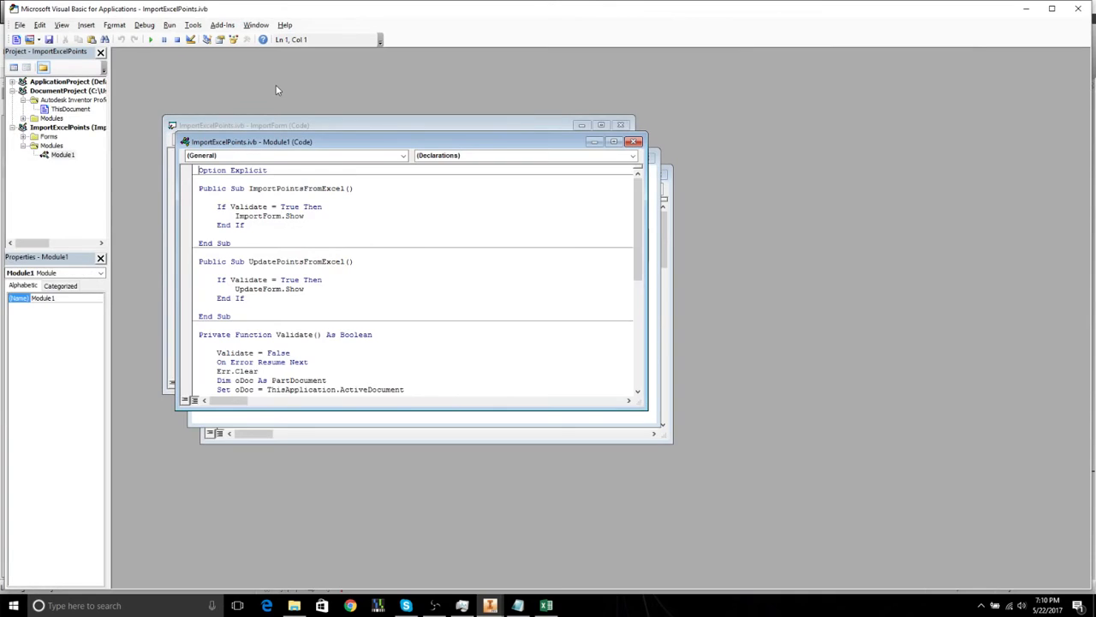
left_click(1079, 9)
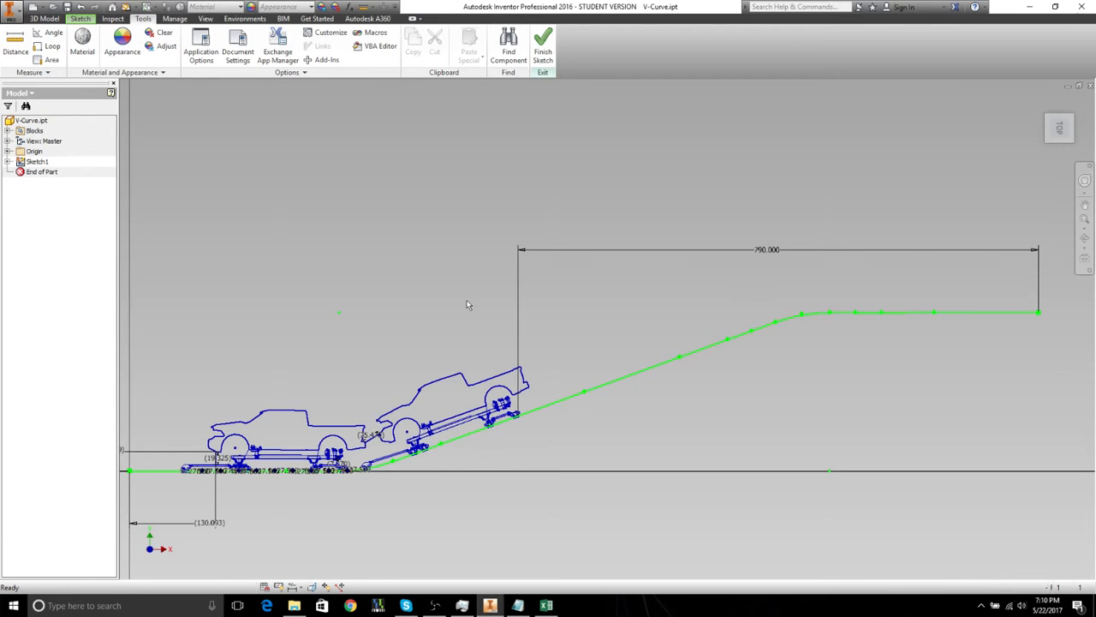
left_click(373, 32)
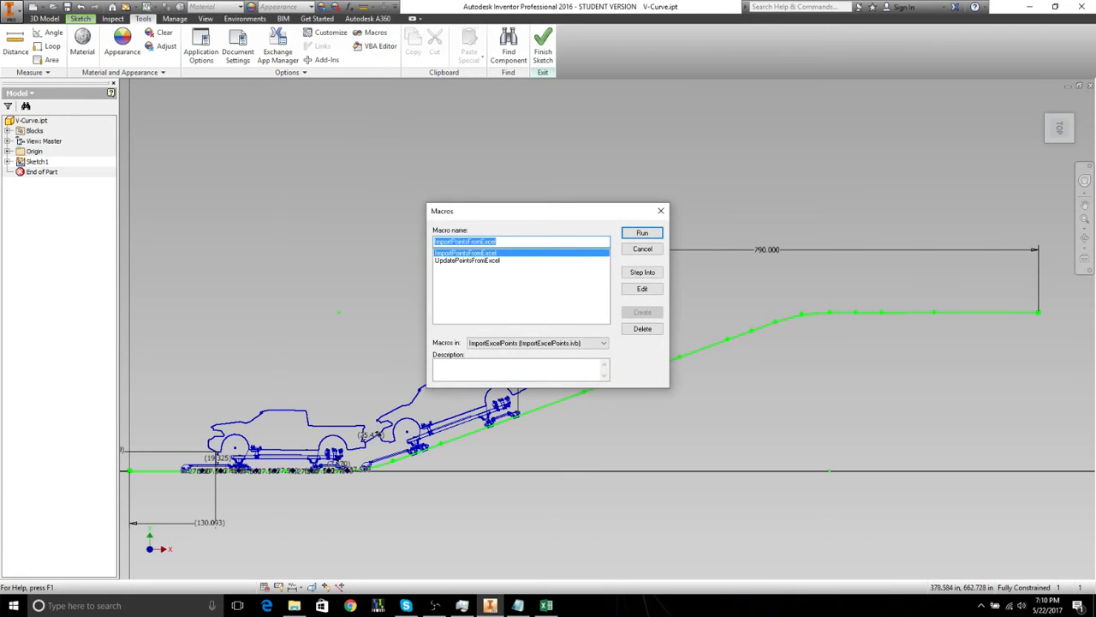
Step: Switch to Excel and examine Sheet2's columns A to C, which hold the Sheet1 coordinates multiplied by 2.54
key("alt+Tab")
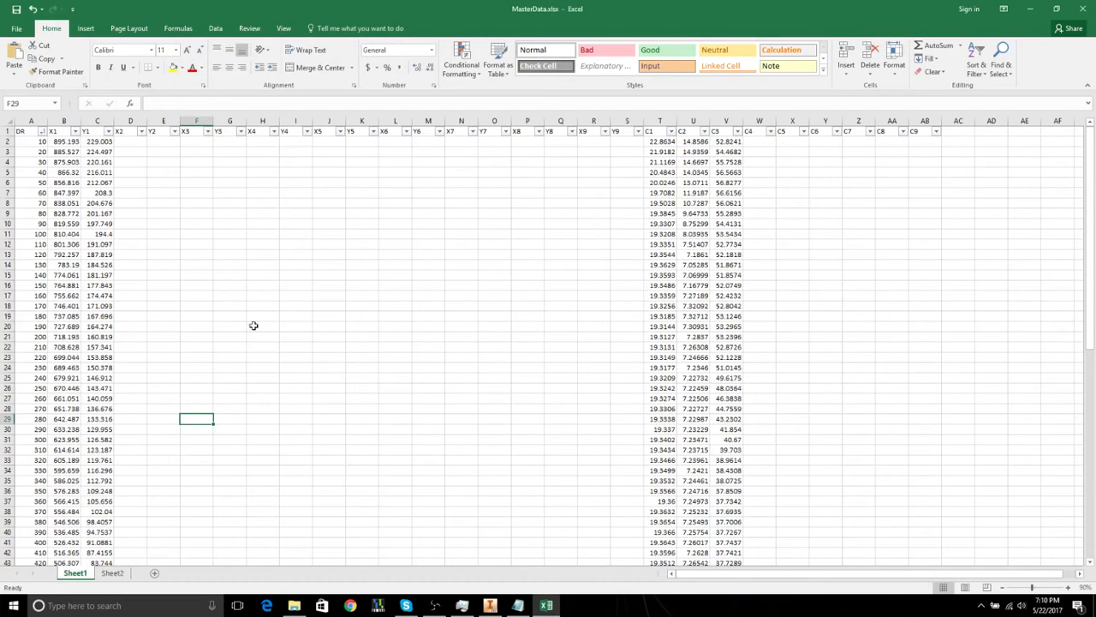
left_click(116, 573)
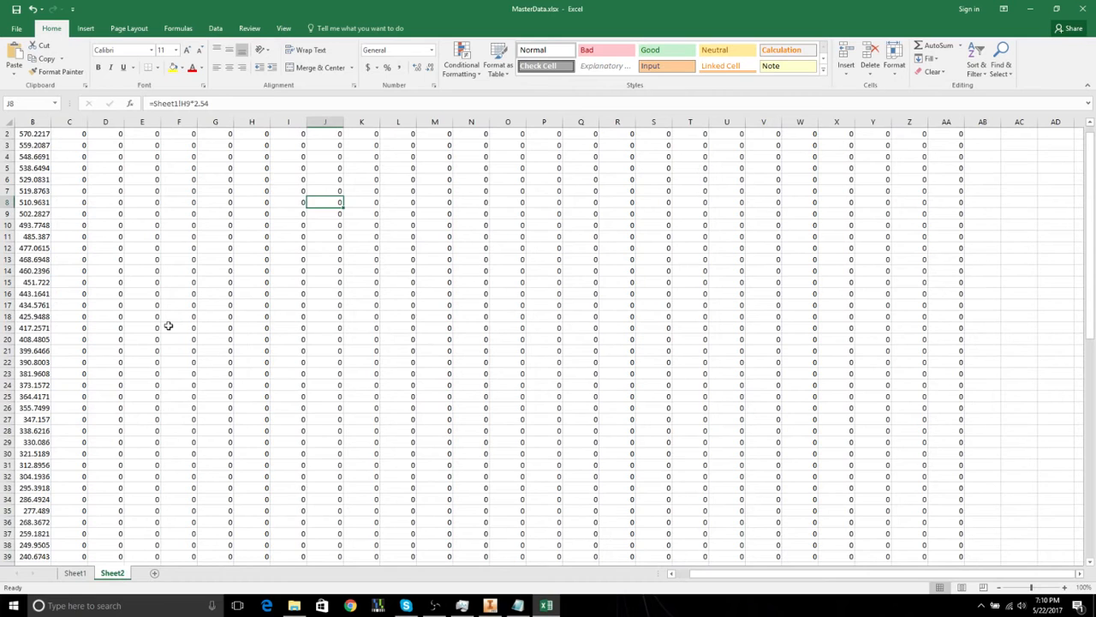
scroll(37, 134, "up", 1)
scroll(228, 183, "left", 1)
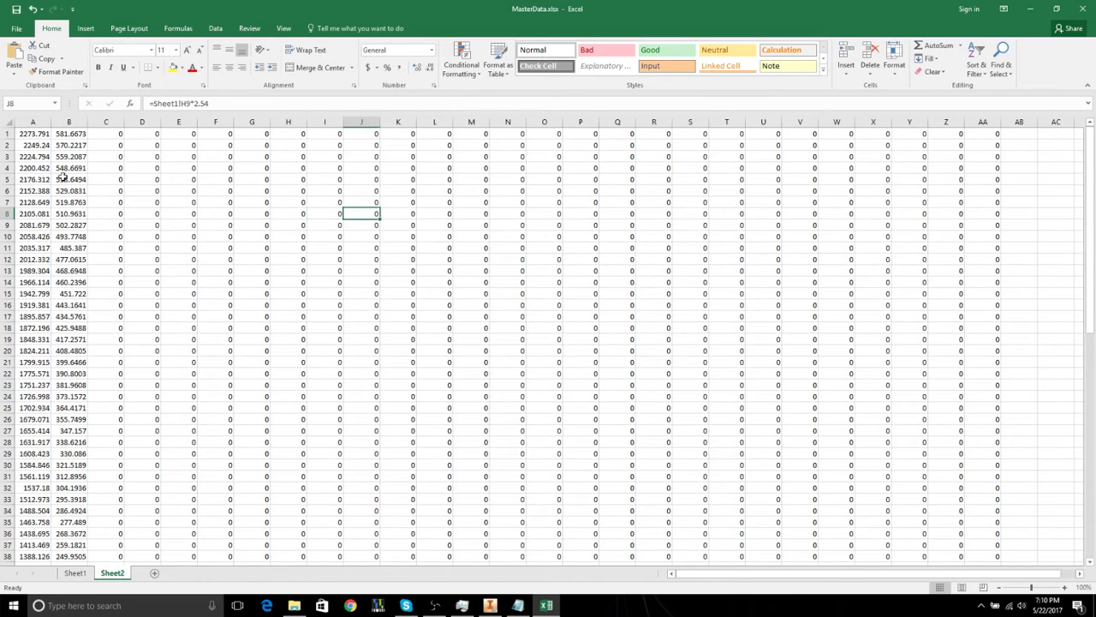
left_click_drag(25, 135, 120, 546)
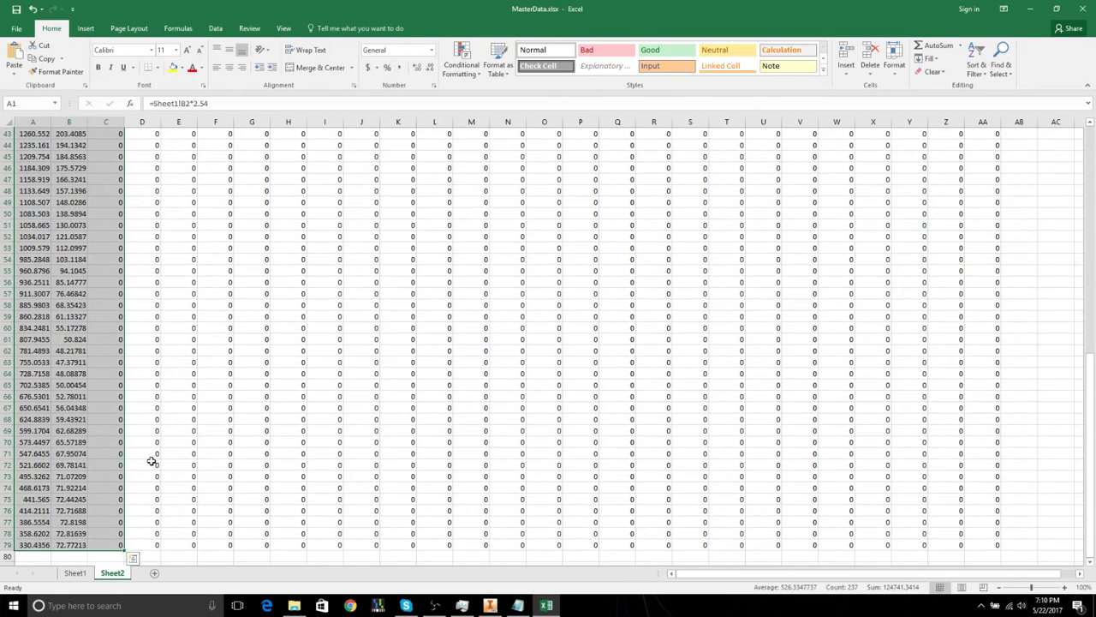
left_click(152, 460)
scroll(152, 460, "up", 6)
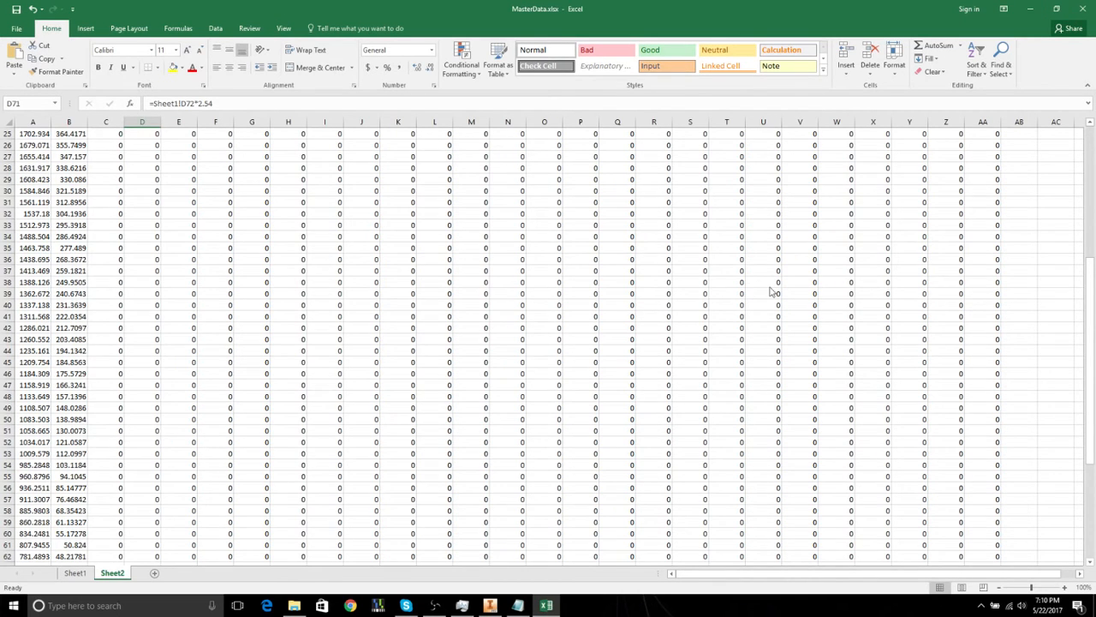
Step: Switch to Inventor and run ImportPointsFromExcel with X, Y and Z columns 1, 2 and 3, creating a 3D spline
left_click(490, 605)
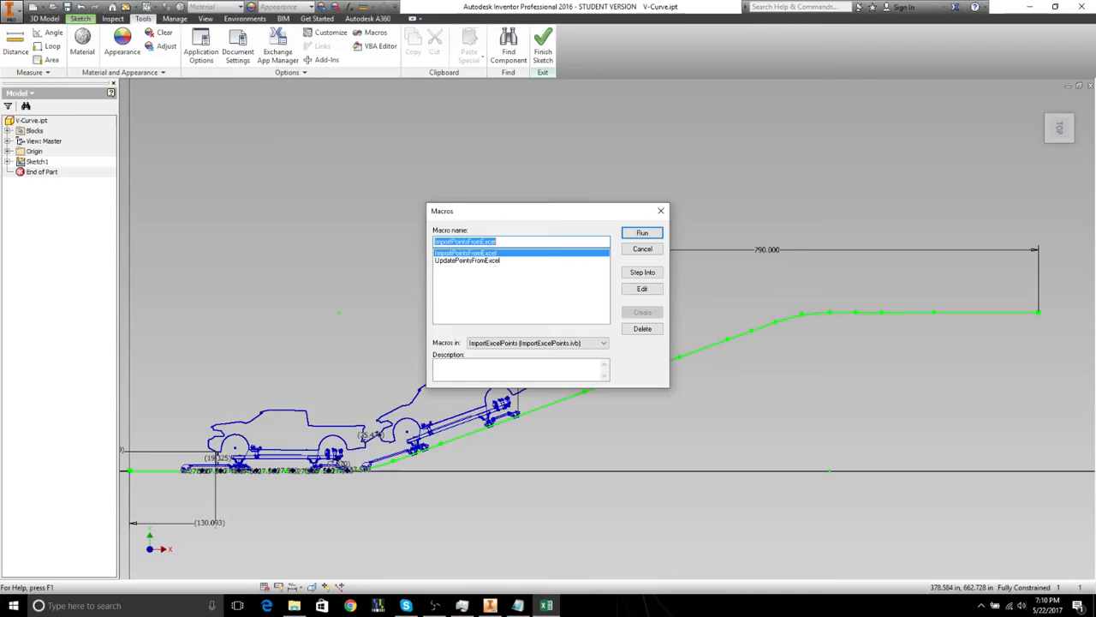
left_click(643, 234)
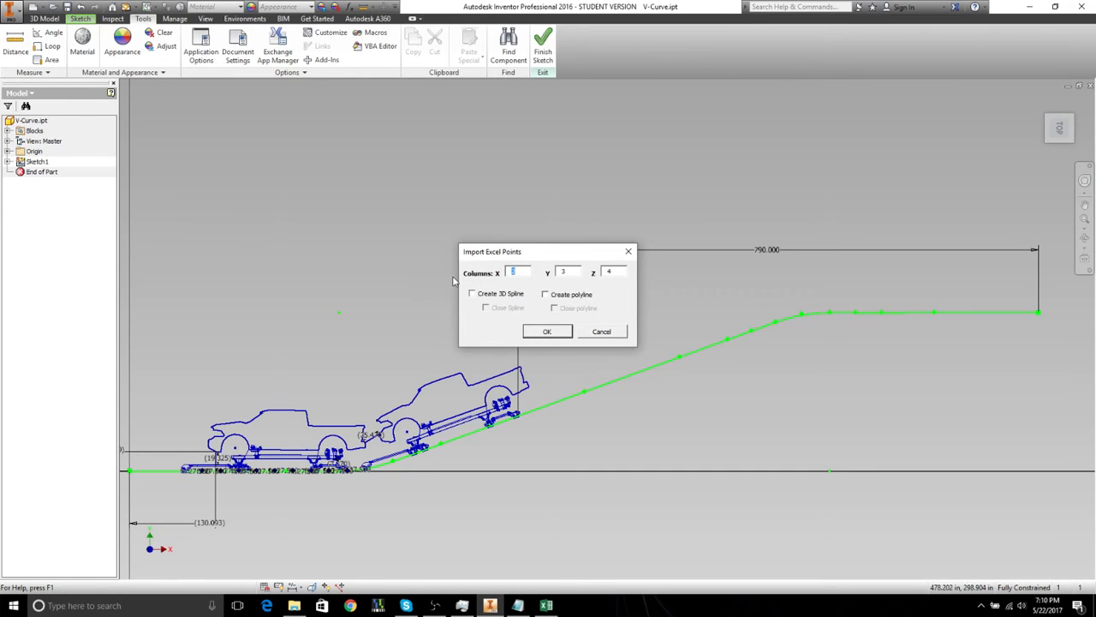
type("1")
key("Tab")
type("2")
key("Tab")
type("3")
left_click(472, 294)
left_click(545, 332)
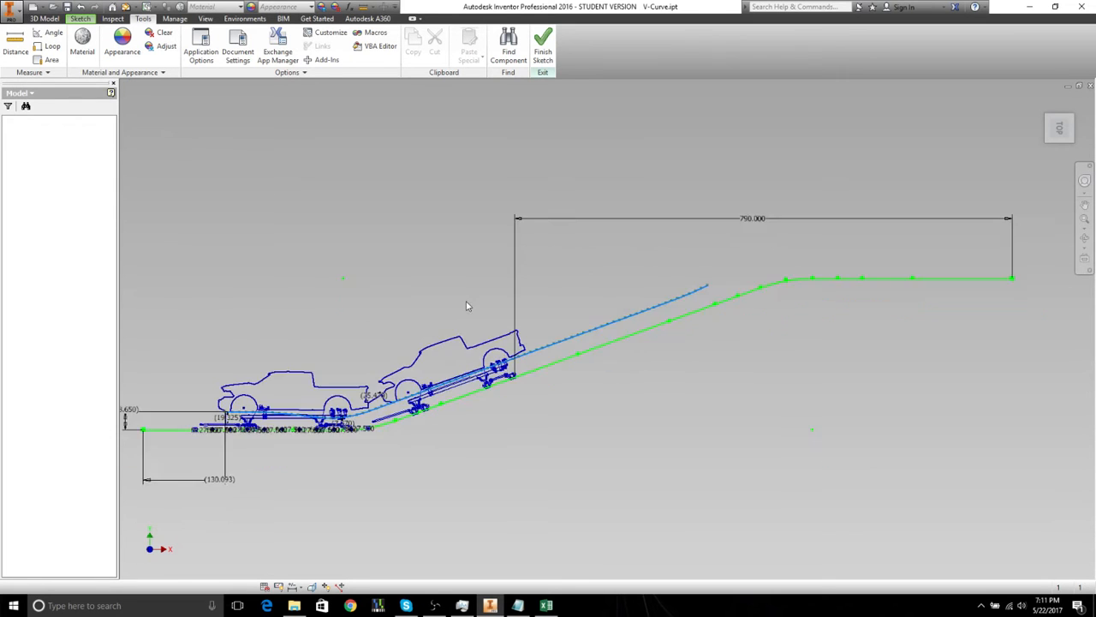
Step: Examine the imported spline and work points against the rear truck's front bumper point and the conveyor track
middle_click_drag(318, 342, 438, 360)
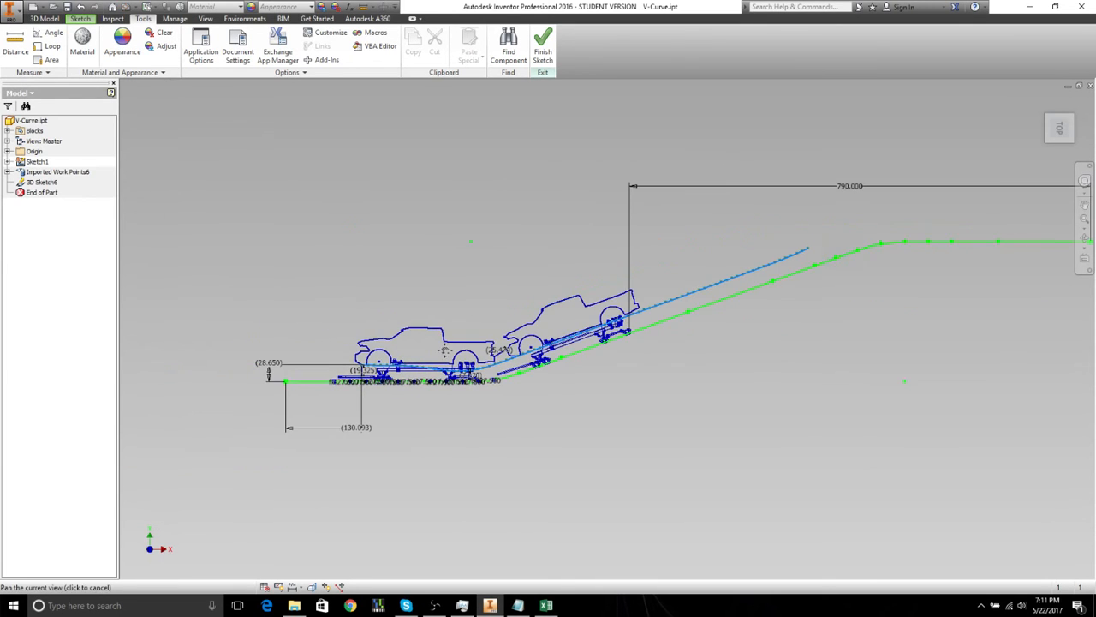
scroll(354, 375, "down", 3)
scroll(354, 375, "down", 3)
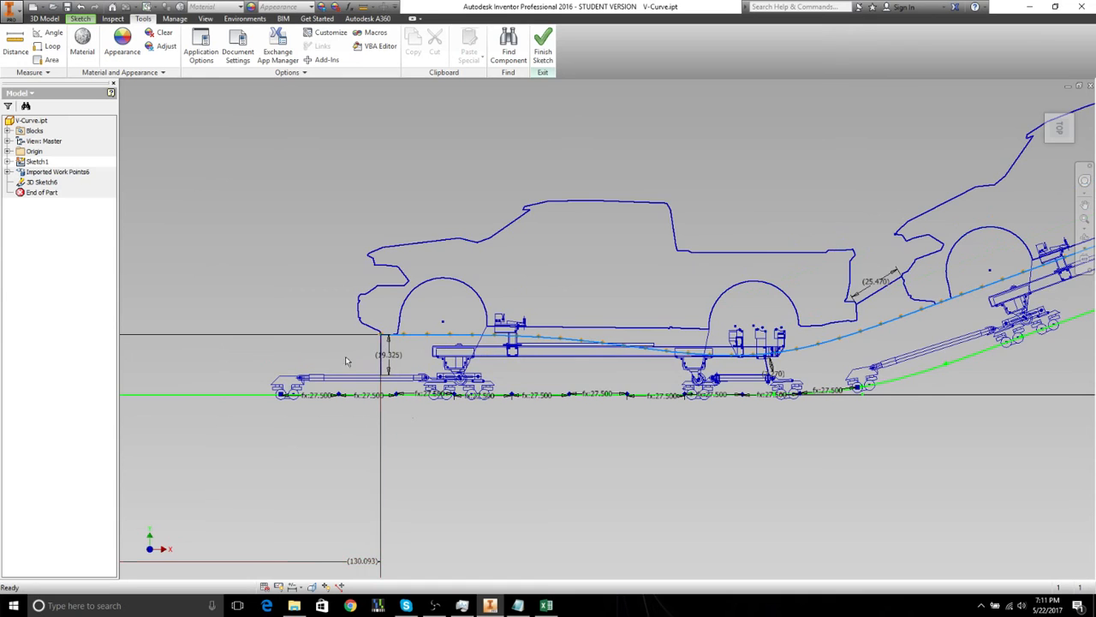
scroll(383, 327, "up", 7)
middle_click_drag(418, 396, 300, 489)
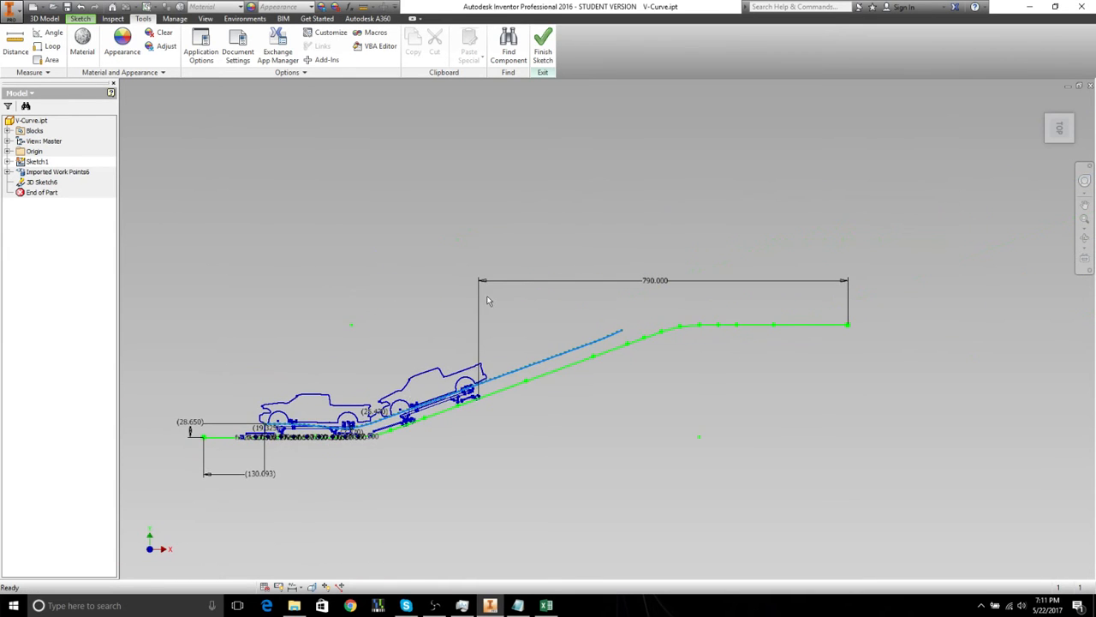
scroll(354, 361, "down", 3)
middle_click_drag(452, 307, 556, 239)
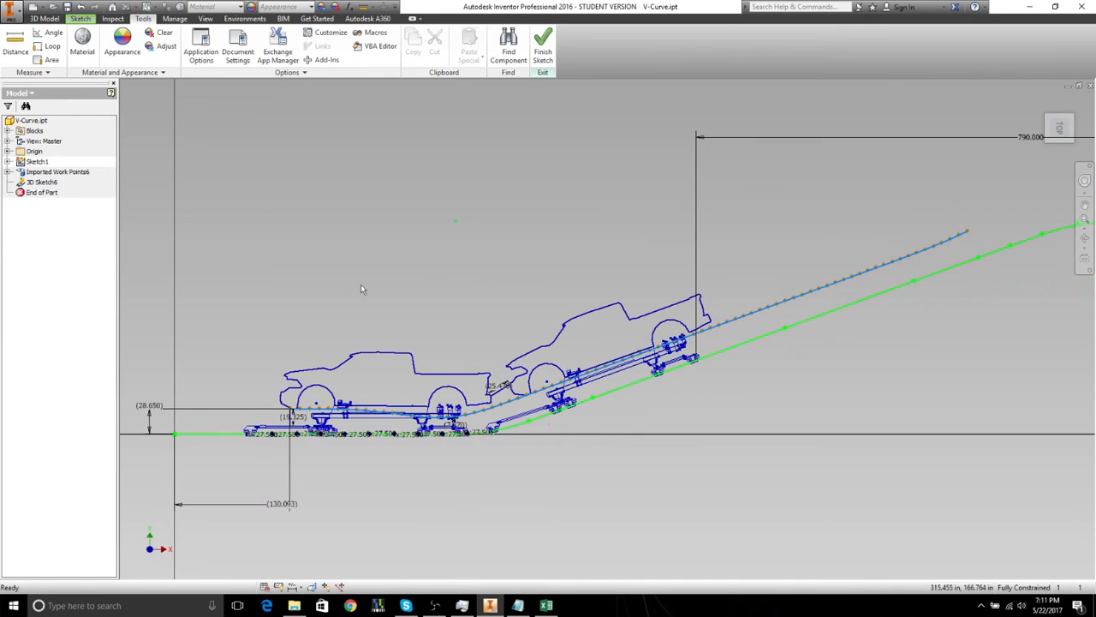
middle_click_drag(394, 298, 448, 311)
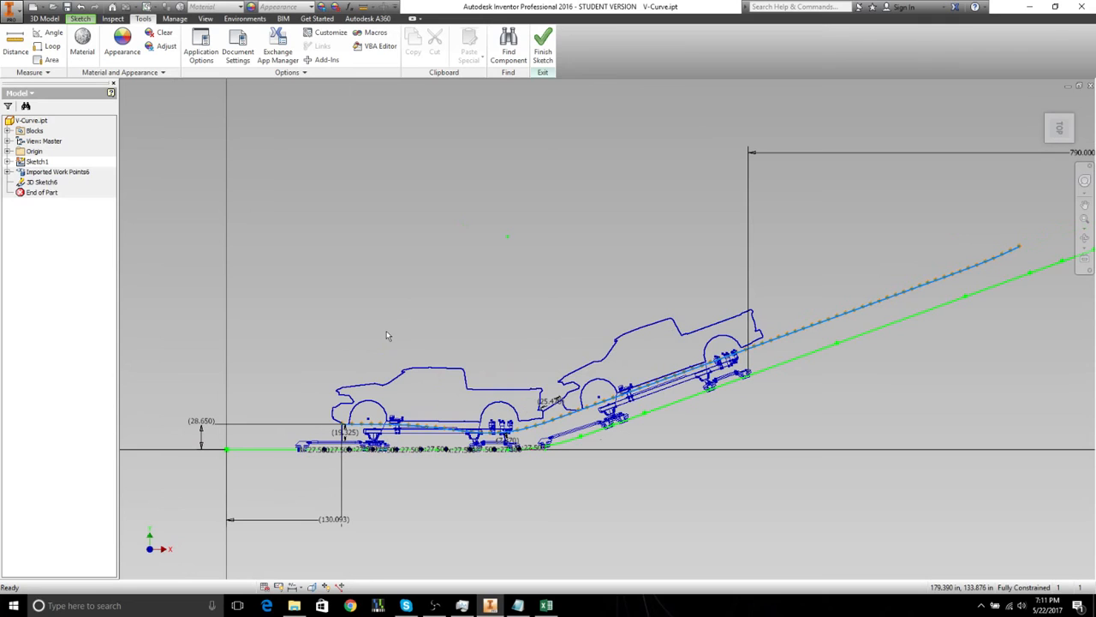